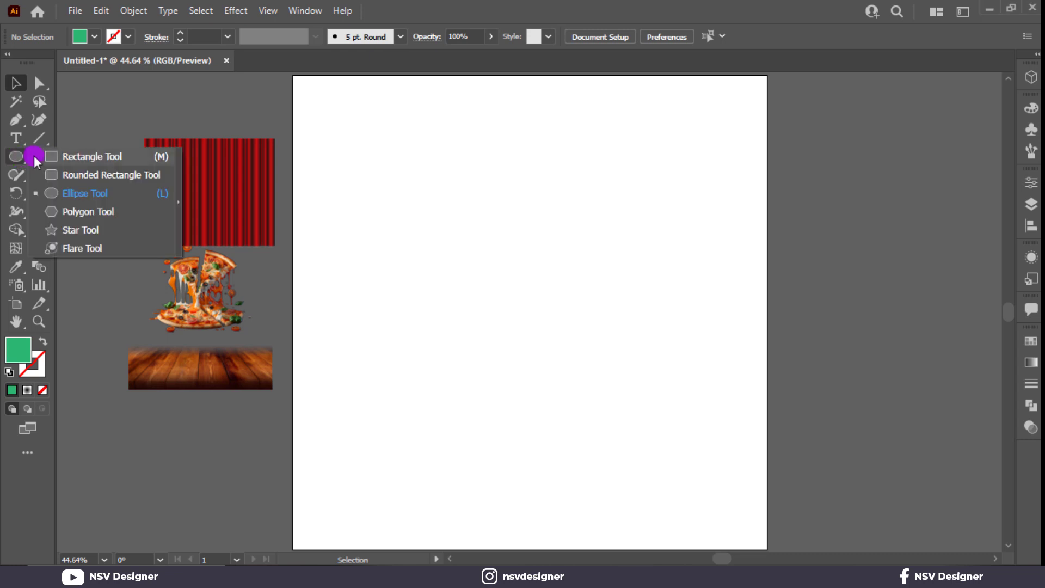
# Step: Create a 1000×1000 px square rectangle centred on the artboard
pyautogui.moveTo(16, 156); pyautogui.dragTo(71, 155)
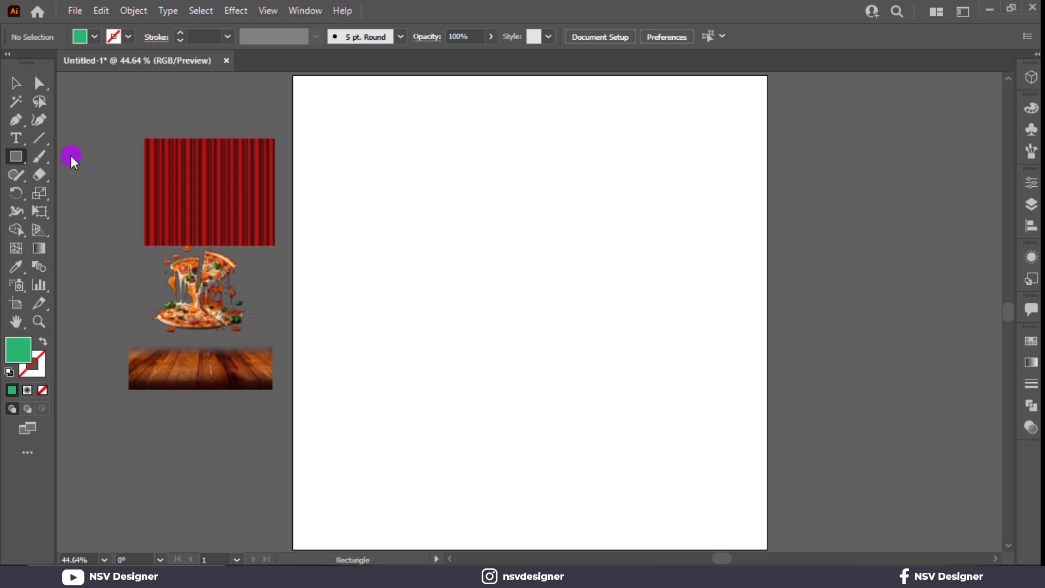
pyautogui.click(438, 212)
pyautogui.write('1000')
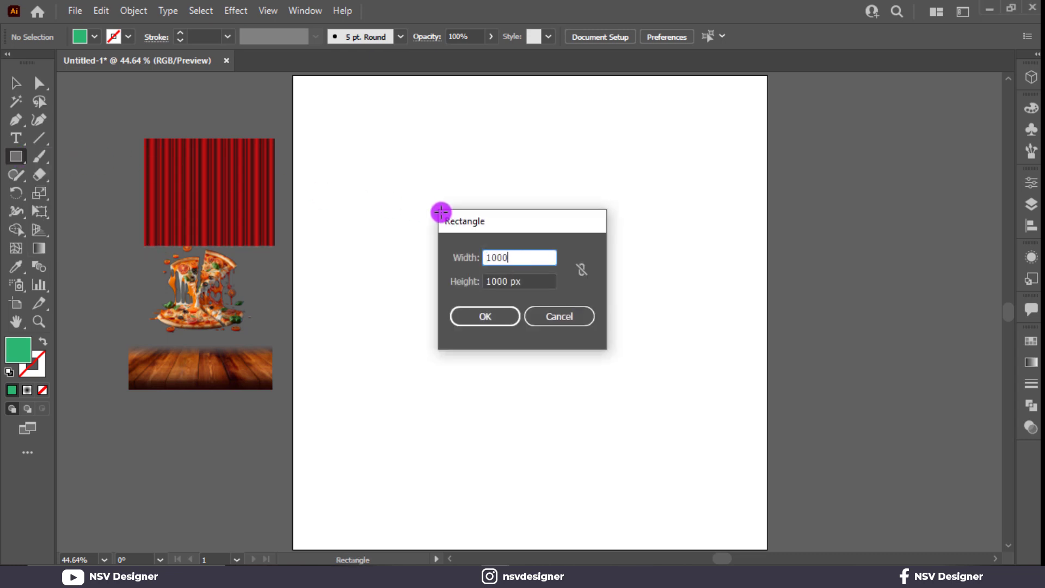
pyautogui.press('Tab')
pyautogui.write('100')
pyautogui.press('Return')
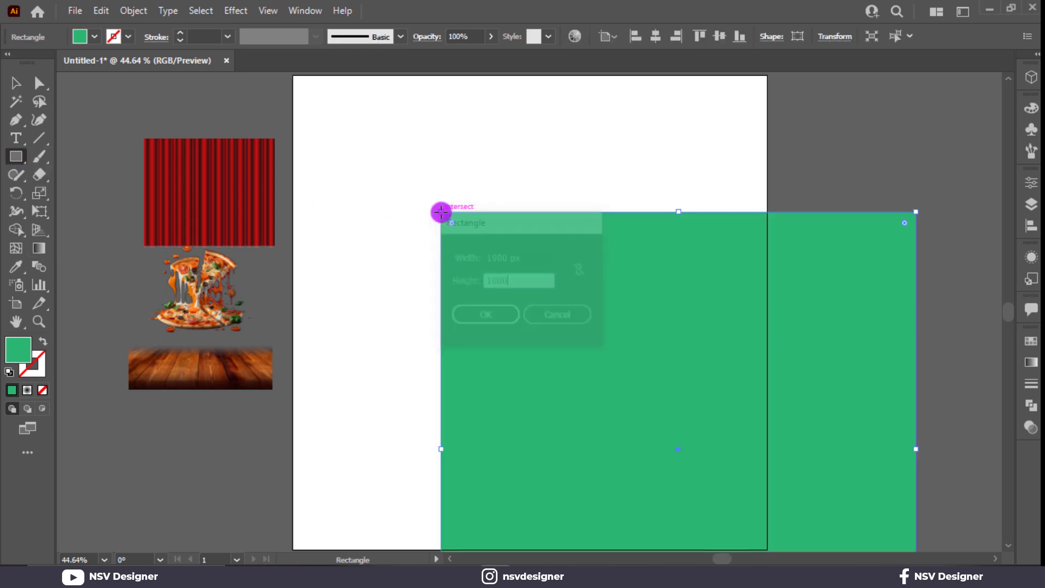
pyautogui.click(657, 37)
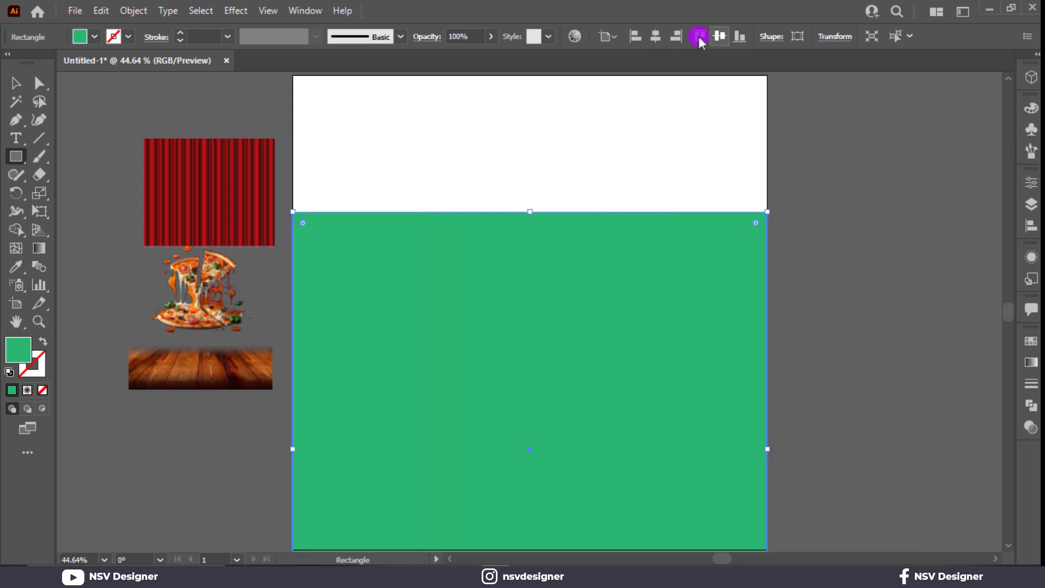
pyautogui.click(721, 37)
# Step: Fill the rectangle with a radial gradient whose first stop is dark red
pyautogui.click(1032, 364)
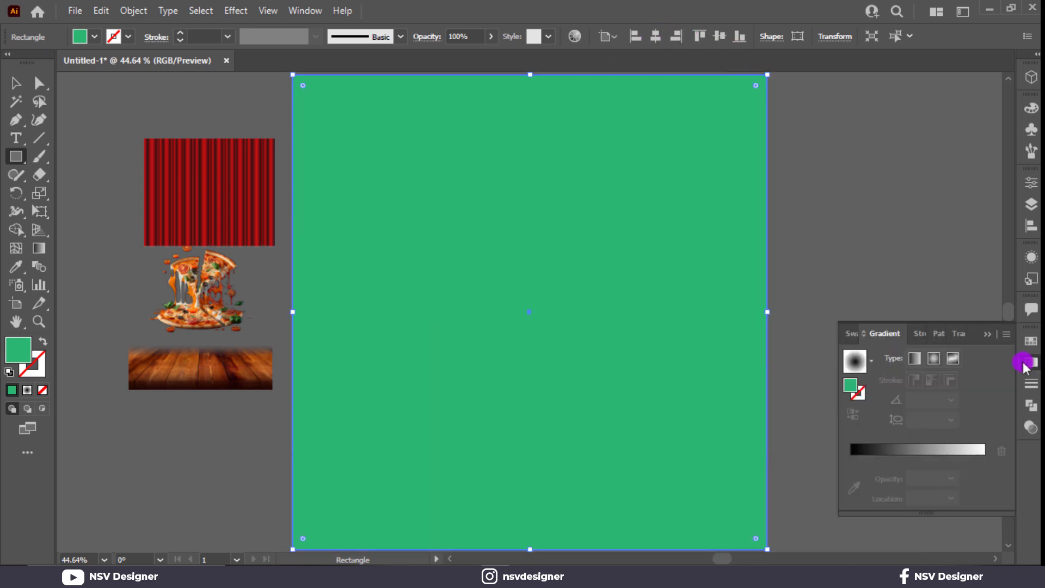
pyautogui.click(936, 360)
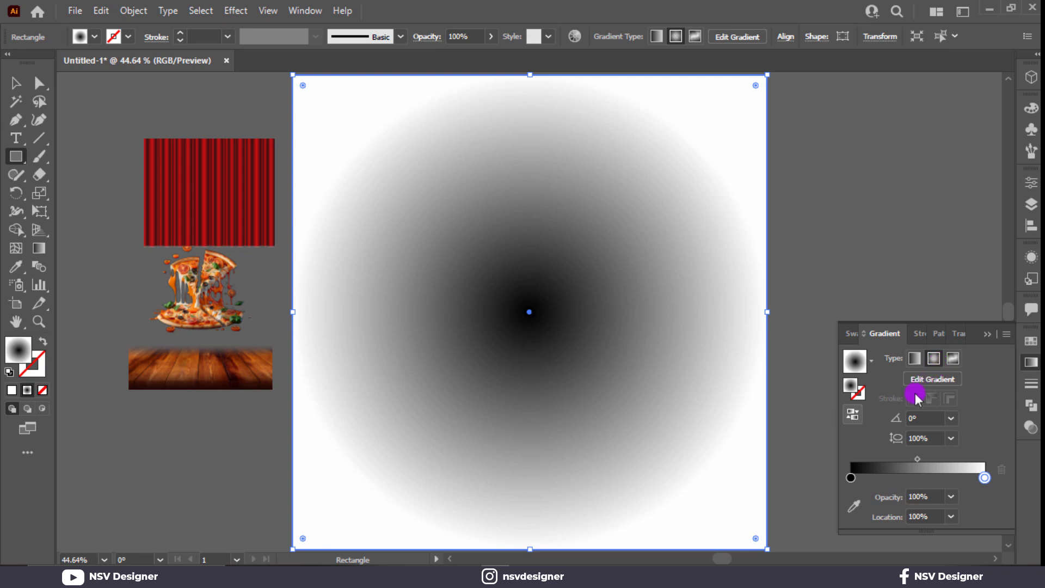
pyautogui.doubleClick(852, 475)
pyautogui.click(787, 341)
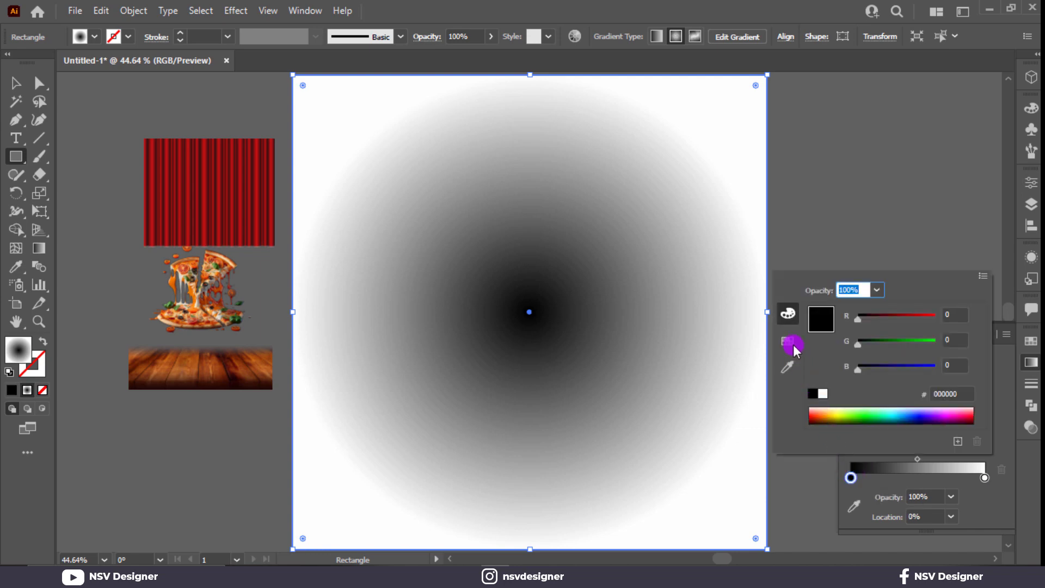
pyautogui.click(832, 380)
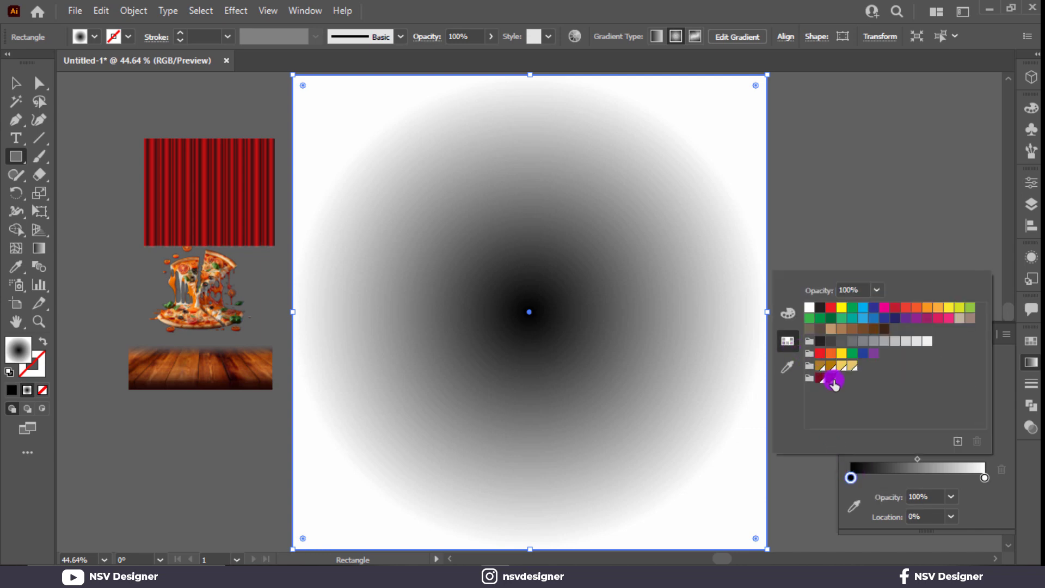
# Step: Make the second gradient stop dark red and reverse the gradient so the centre glows brighter
pyautogui.click(984, 478)
pyautogui.doubleClick(984, 478)
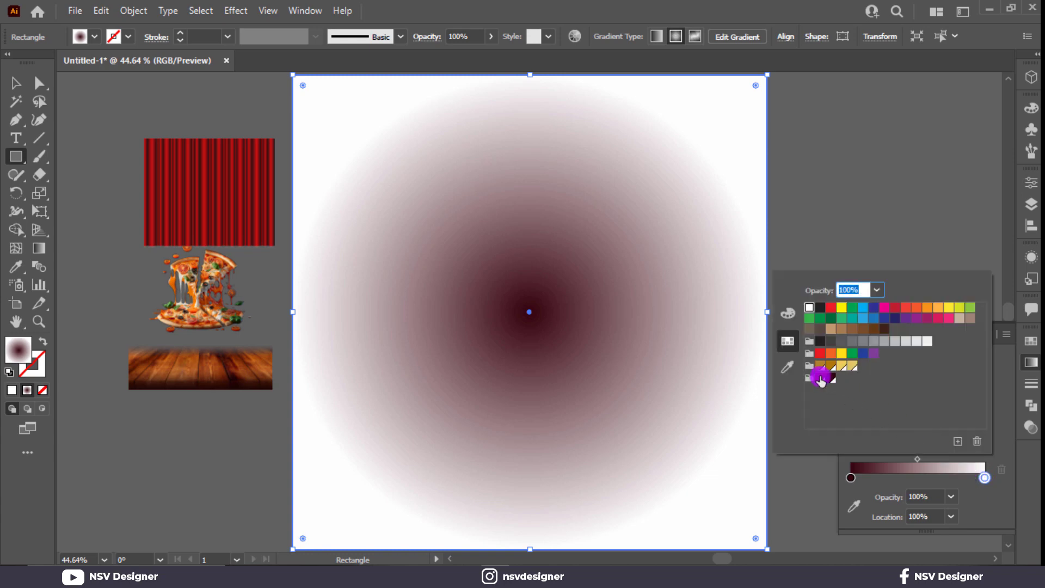
pyautogui.click(821, 379)
pyautogui.click(1002, 408)
pyautogui.click(853, 418)
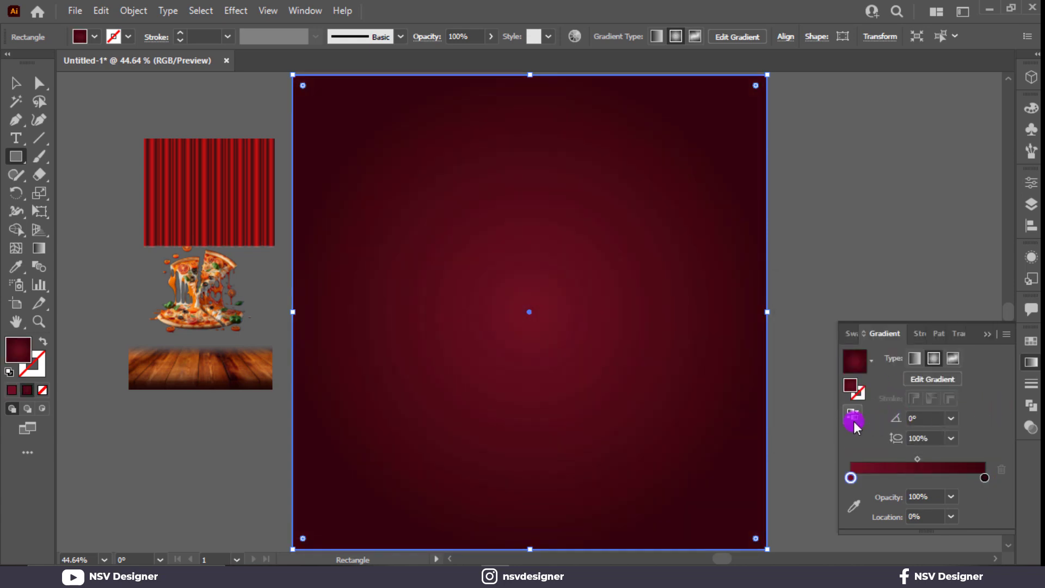
pyautogui.click(990, 334)
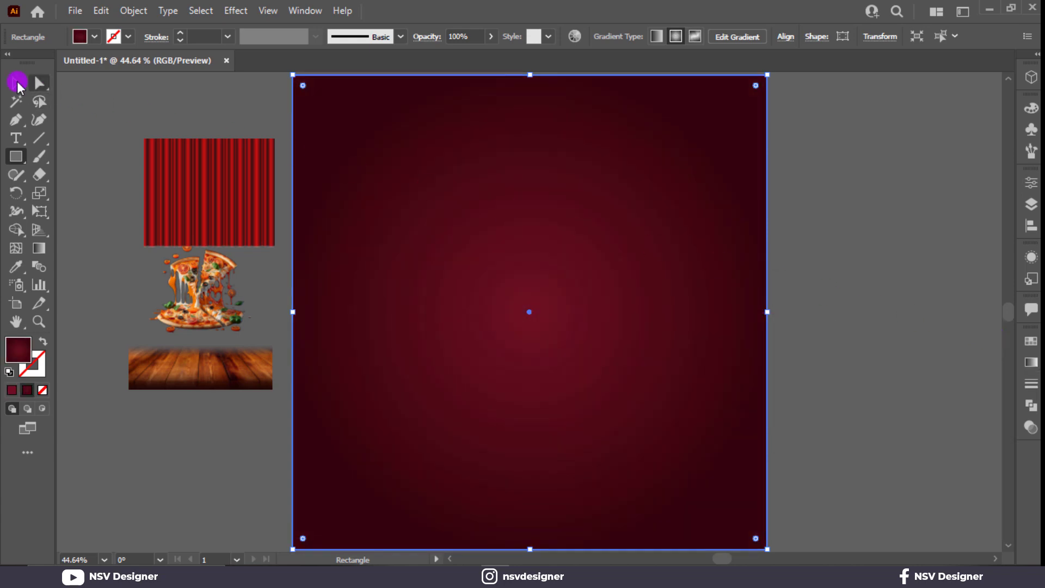
pyautogui.click(18, 84)
# Step: Move the curtain image onto the artboard and bring it in front of the background
pyautogui.hotkey('ctrl', '2')
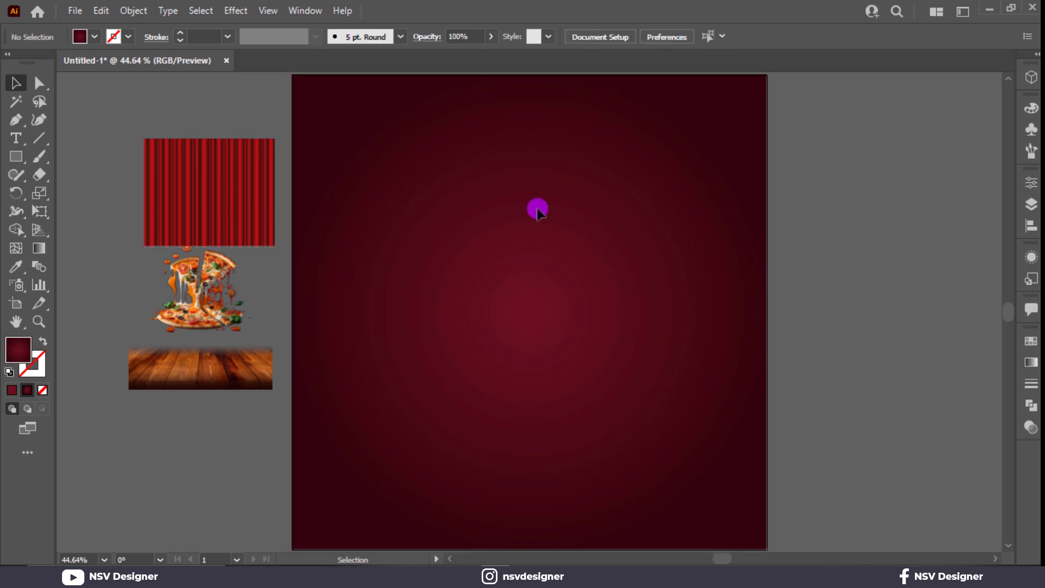
pyautogui.rightClick(155, 169)
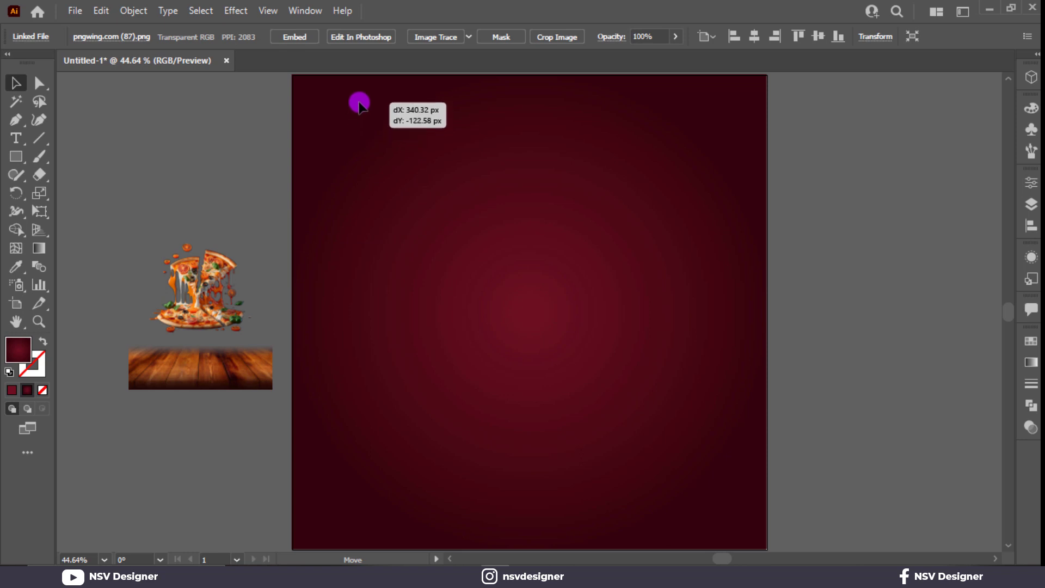
pyautogui.moveTo(156, 142); pyautogui.dragTo(359, 103)
pyautogui.rightClick(369, 121)
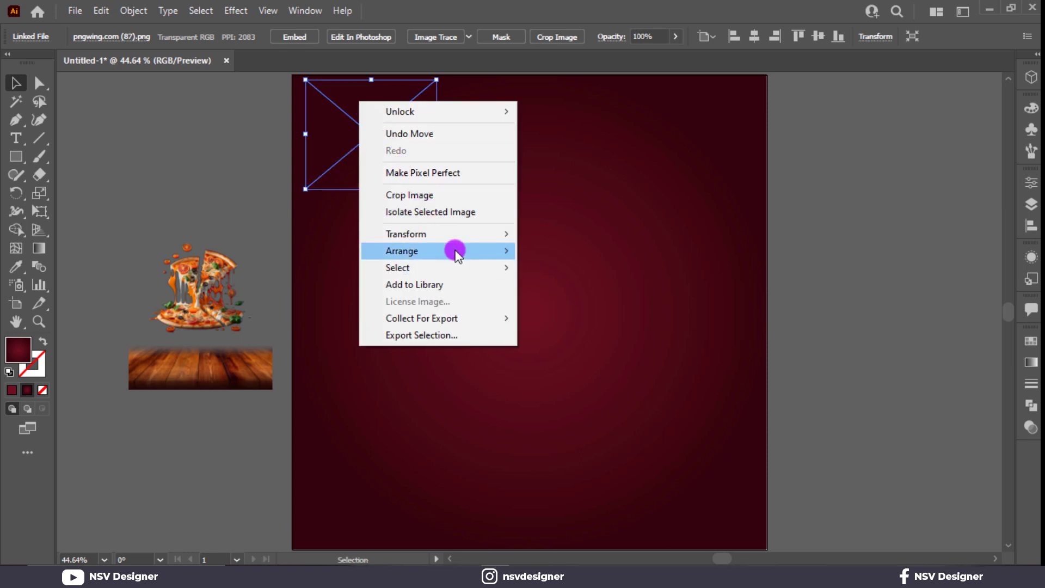
pyautogui.click(539, 248)
# Step: Stretch the curtain across the artboard, leaving a thin dark strip along the bottom
pyautogui.moveTo(399, 154); pyautogui.dragTo(375, 142)
pyautogui.moveTo(421, 187); pyautogui.dragTo(766, 485)
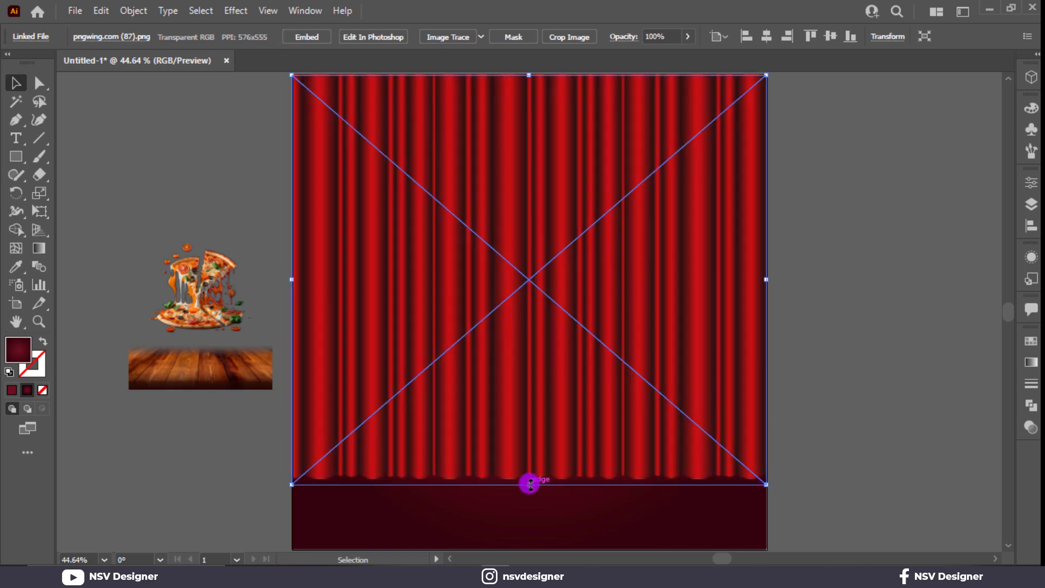
pyautogui.moveTo(530, 484); pyautogui.dragTo(531, 520)
pyautogui.click(883, 341)
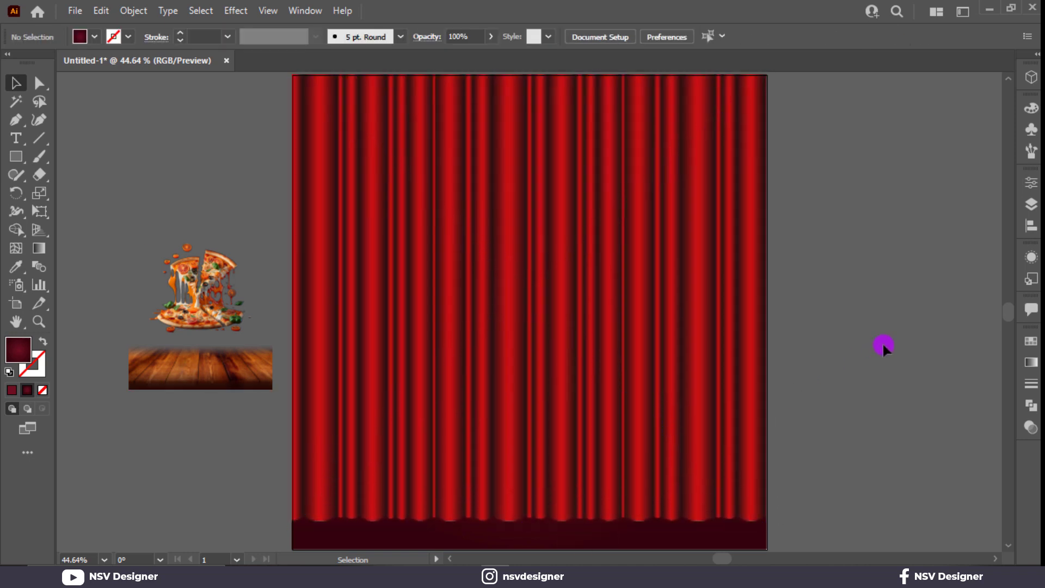
pyautogui.moveTo(20, 160); pyautogui.dragTo(57, 191)
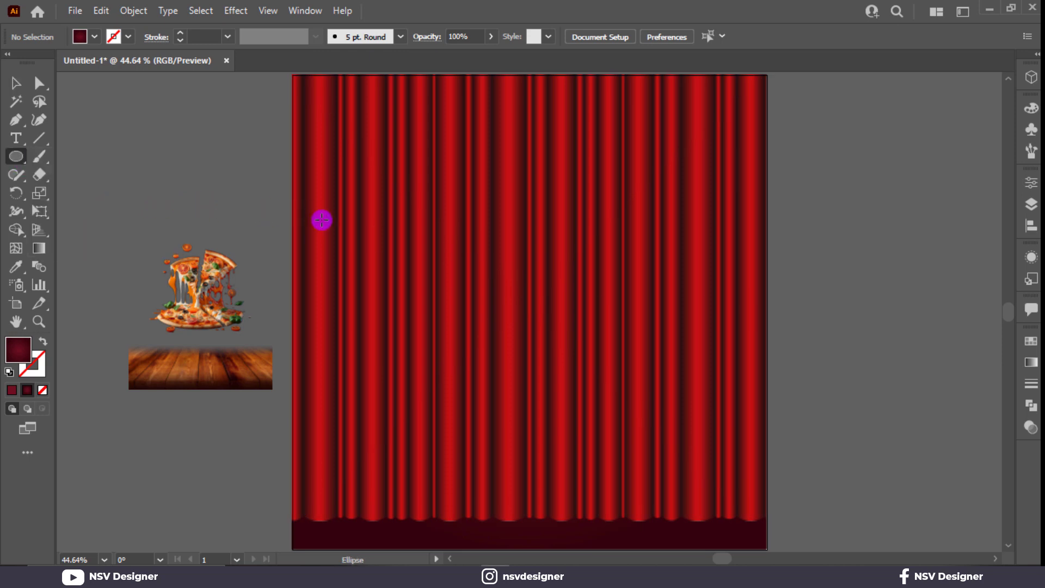
# Step: Draw a large ellipse over the curtain and pull its top anchor up into a dome
pyautogui.moveTo(317, 214); pyautogui.dragTo(743, 471)
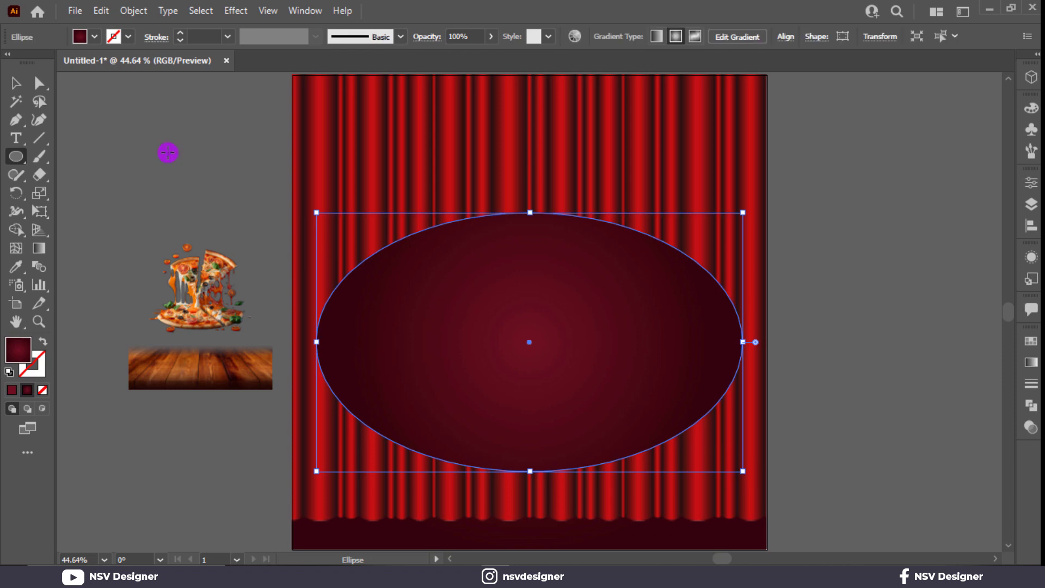
pyautogui.click(40, 83)
pyautogui.moveTo(529, 213); pyautogui.dragTo(530, 89)
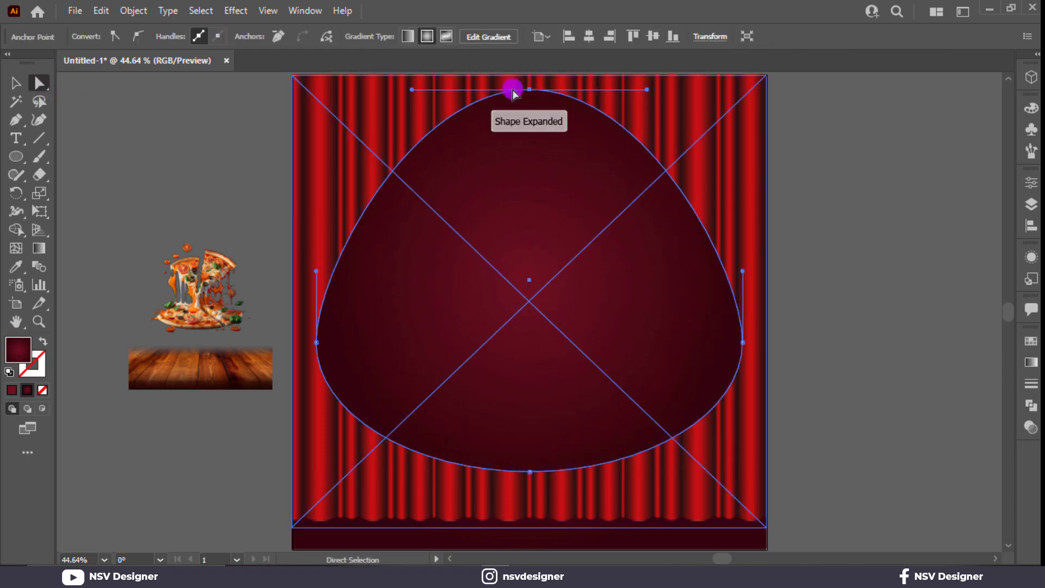
pyautogui.click(16, 83)
# Step: Fill the dome with a radial white-to-black gradient with a black outer stop
pyautogui.click(1031, 362)
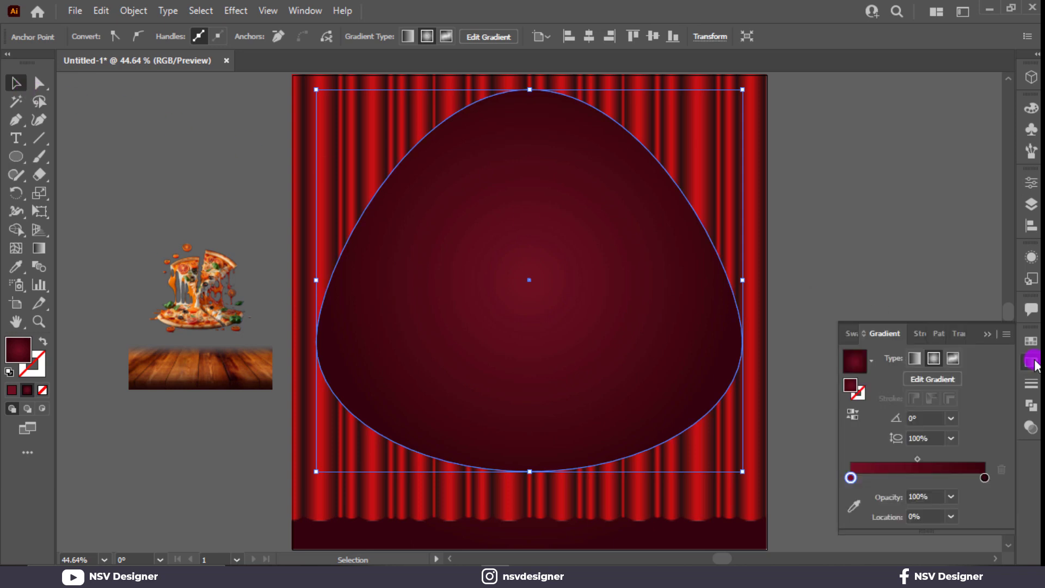
pyautogui.click(872, 361)
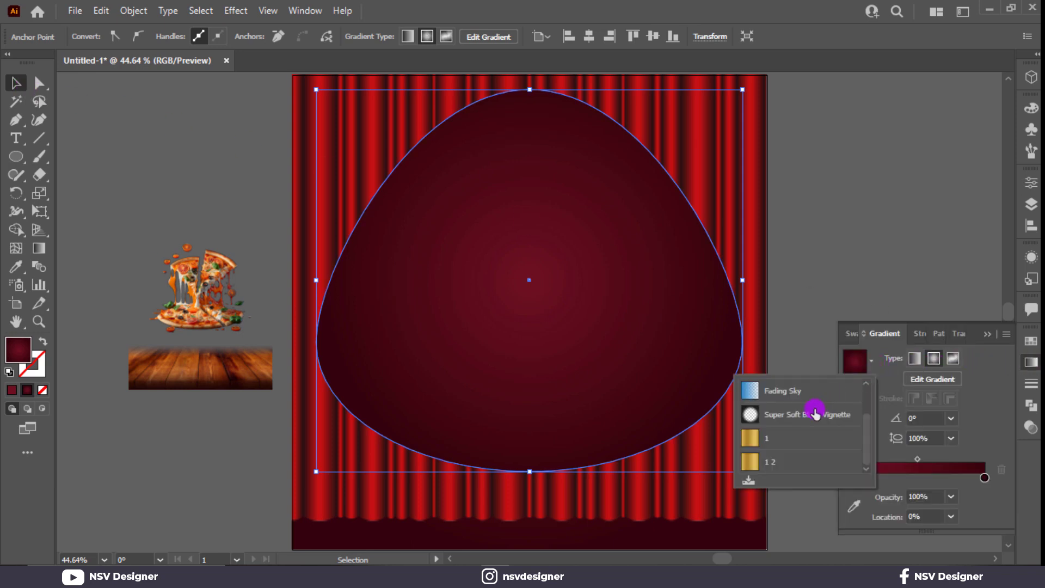
pyautogui.scroll(2, 815, 414)
pyautogui.click(773, 393)
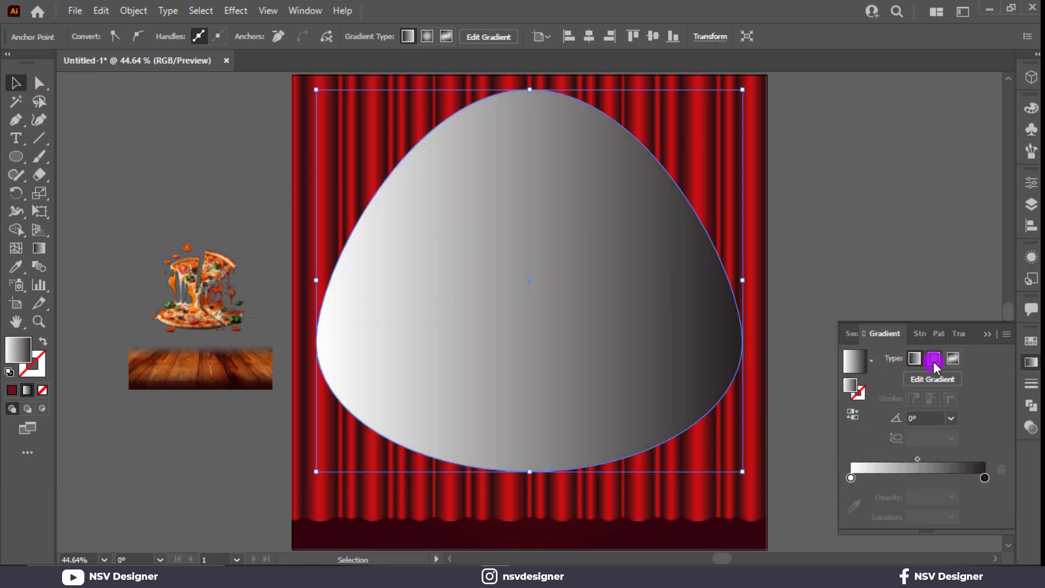
pyautogui.click(934, 362)
pyautogui.doubleClick(985, 478)
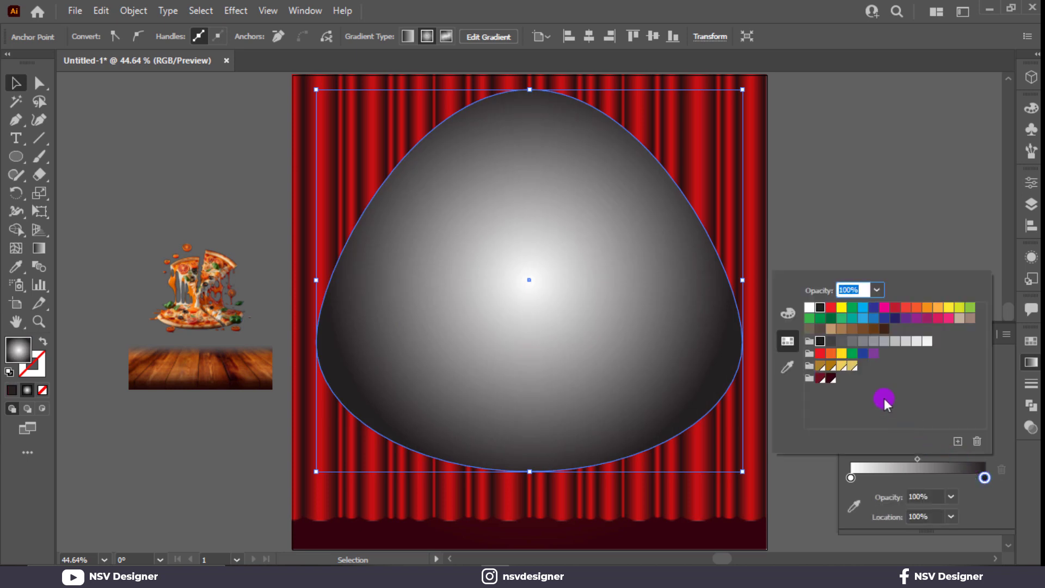
pyautogui.click(783, 315)
pyautogui.click(815, 393)
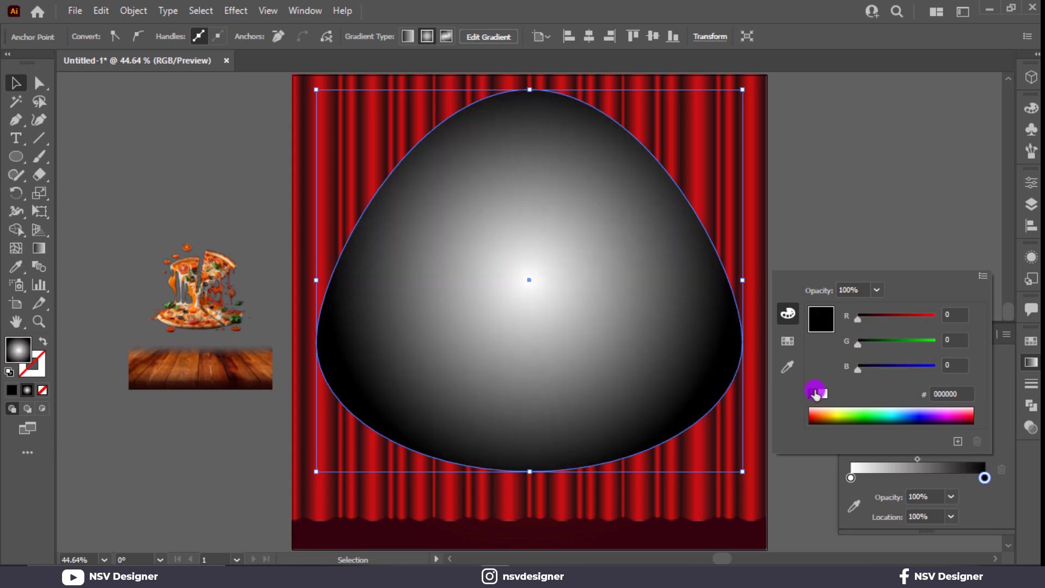
pyautogui.click(881, 240)
# Step: Use the gradient dome as an opacity mask on the curtain via Make Mask
pyautogui.click(982, 333)
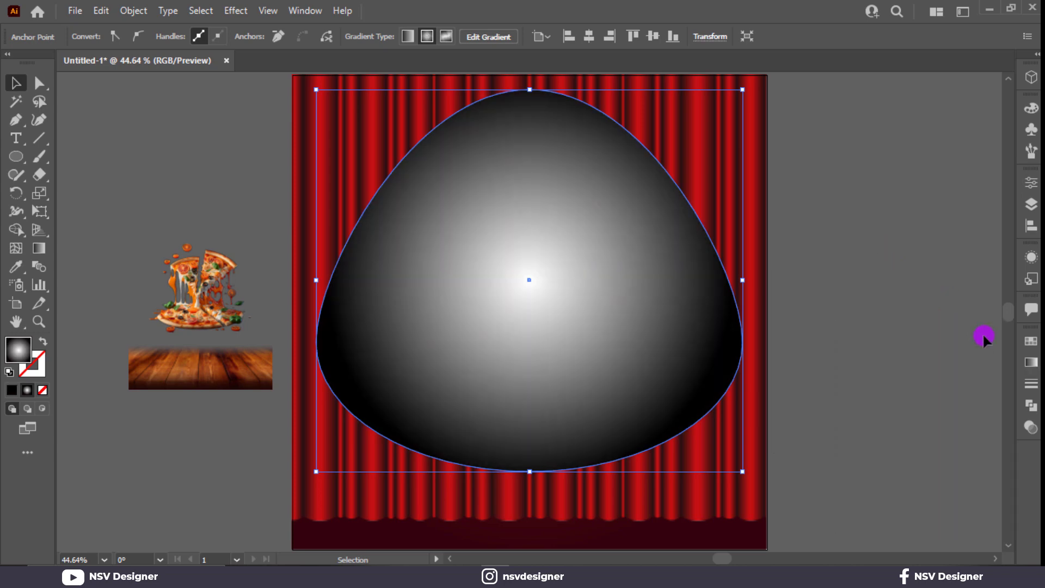
pyautogui.keyDown('shift'); pyautogui.click(763, 166); pyautogui.keyUp('shift')
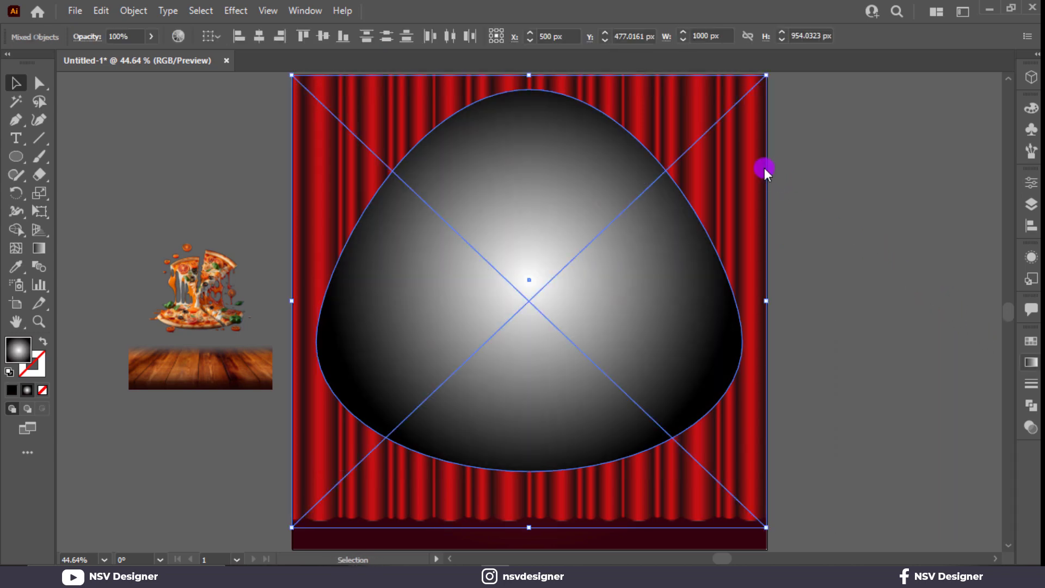
pyautogui.click(1031, 429)
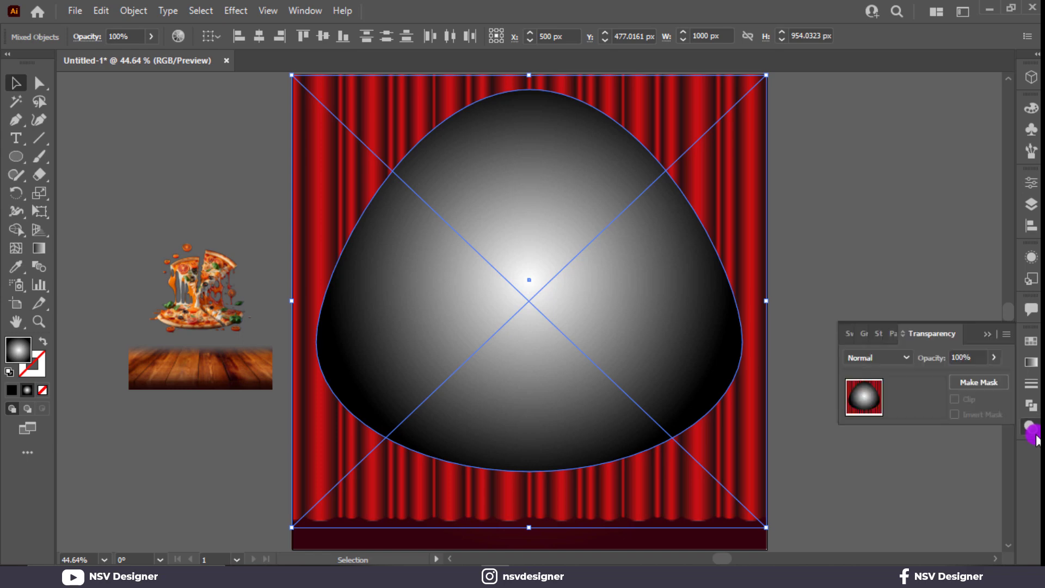
pyautogui.click(980, 383)
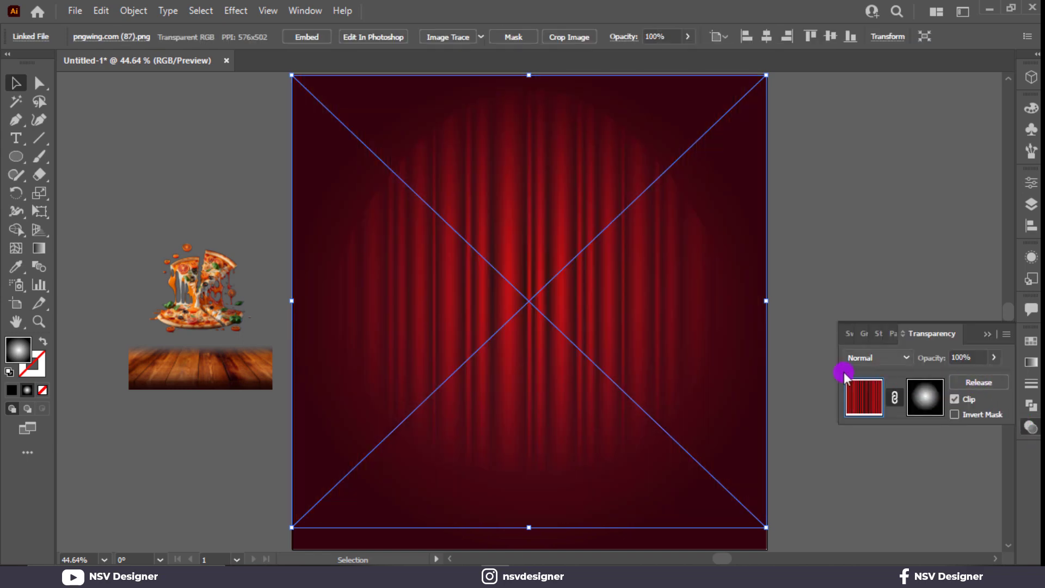
# Step: Reshape the opacity mask's radial gradient into an oval fitting the dome with the Gradient tool
pyautogui.click(925, 397)
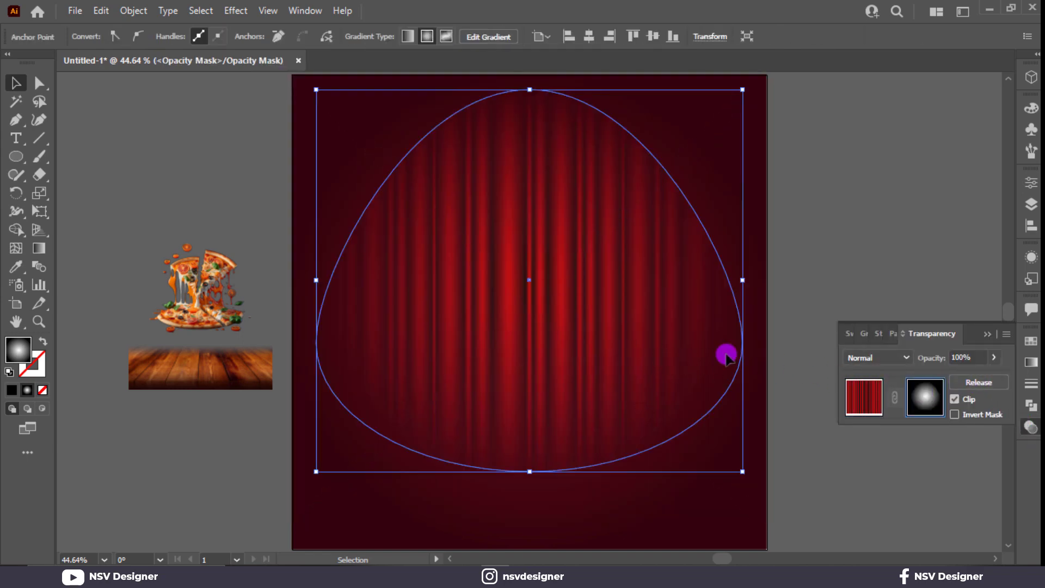
pyautogui.press('g')
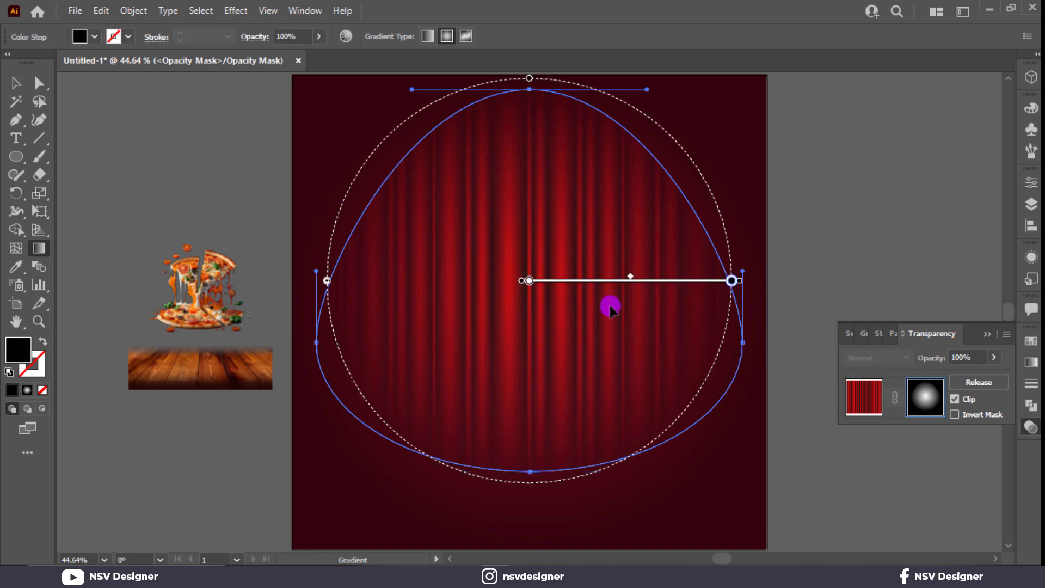
pyautogui.moveTo(529, 82); pyautogui.dragTo(530, 111)
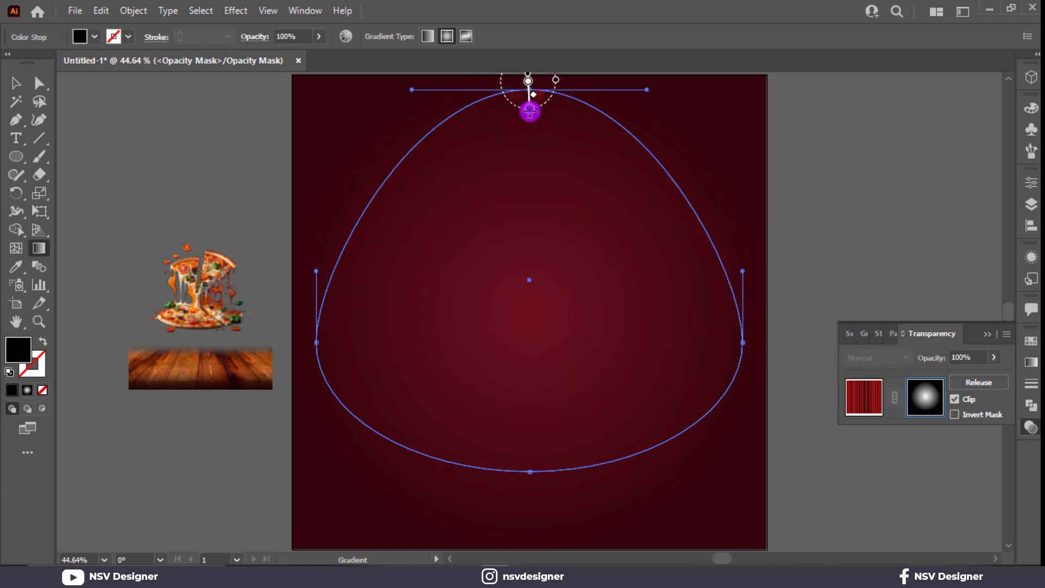
pyautogui.hotkey('ctrl', 'z')
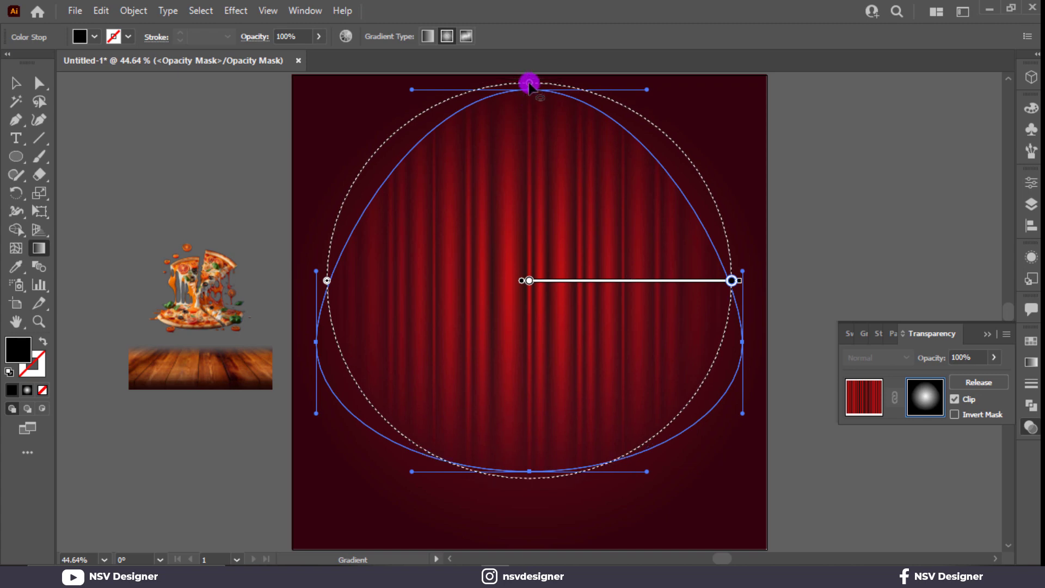
pyautogui.scroll(1, 531, 93)
pyautogui.moveTo(529, 101); pyautogui.dragTo(530, 116)
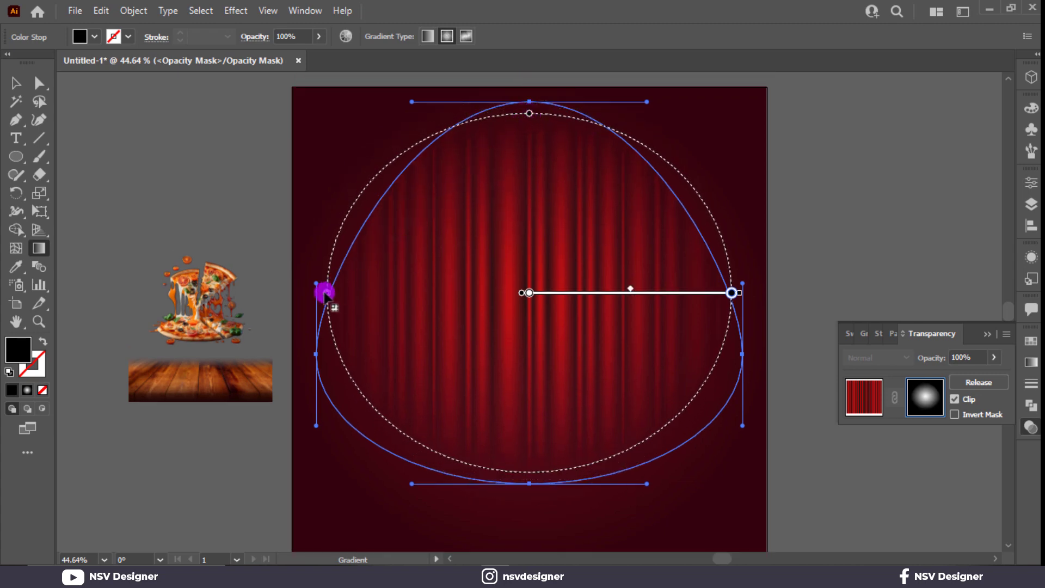
pyautogui.moveTo(326, 293); pyautogui.dragTo(350, 293)
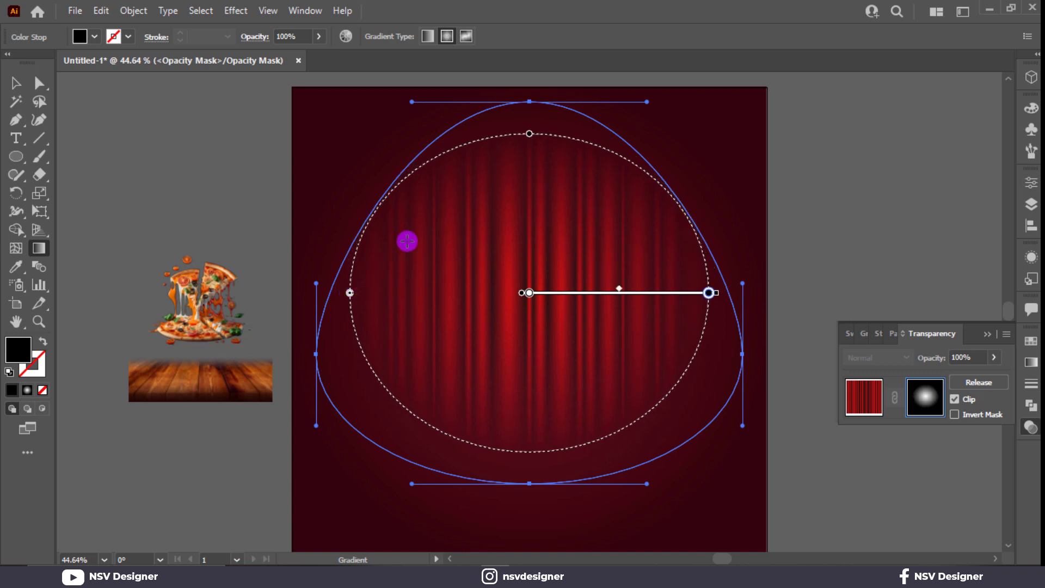
pyautogui.moveTo(525, 133); pyautogui.dragTo(530, 118)
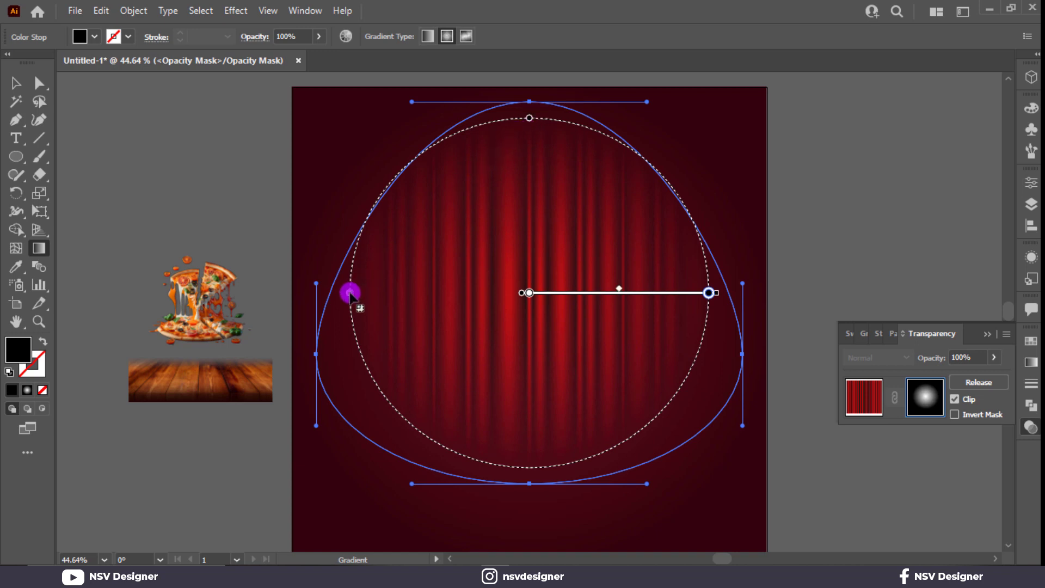
pyautogui.moveTo(350, 299); pyautogui.dragTo(351, 312)
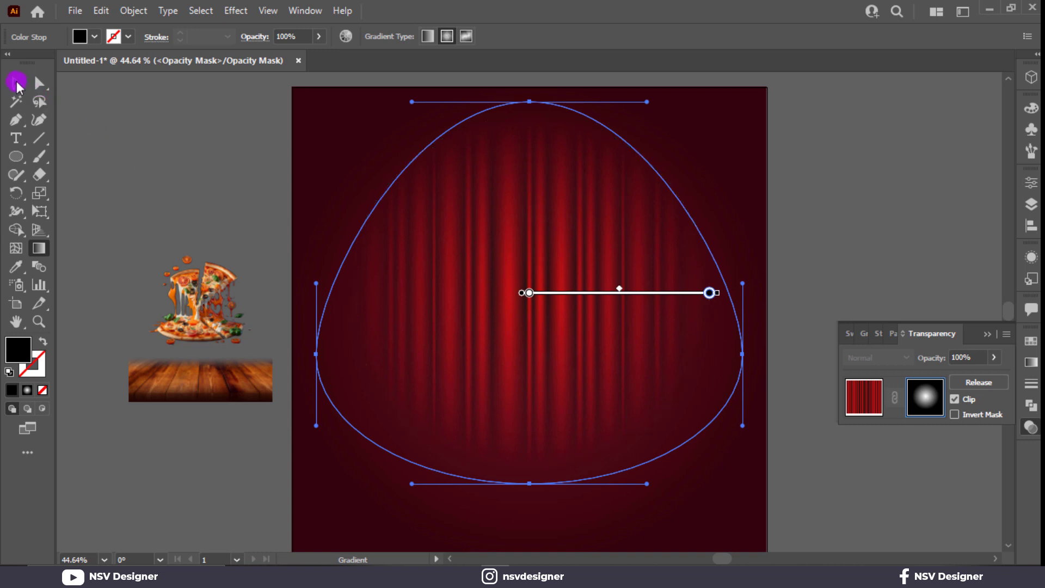
pyautogui.click(16, 83)
pyautogui.click(800, 167)
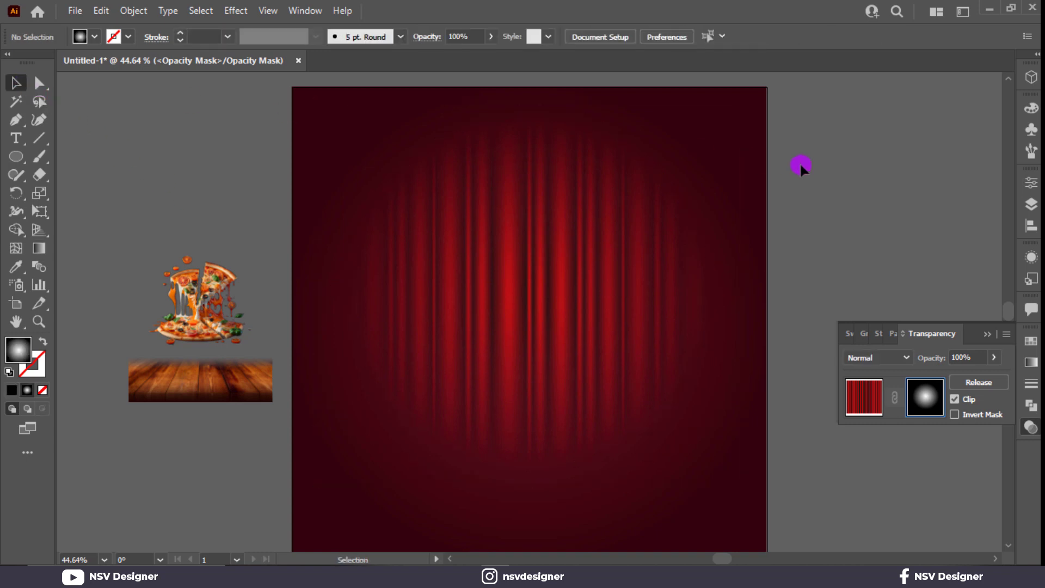
# Step: Exit opacity-mask editing and return to editing the curtain artwork
pyautogui.click(983, 340)
pyautogui.click(664, 326)
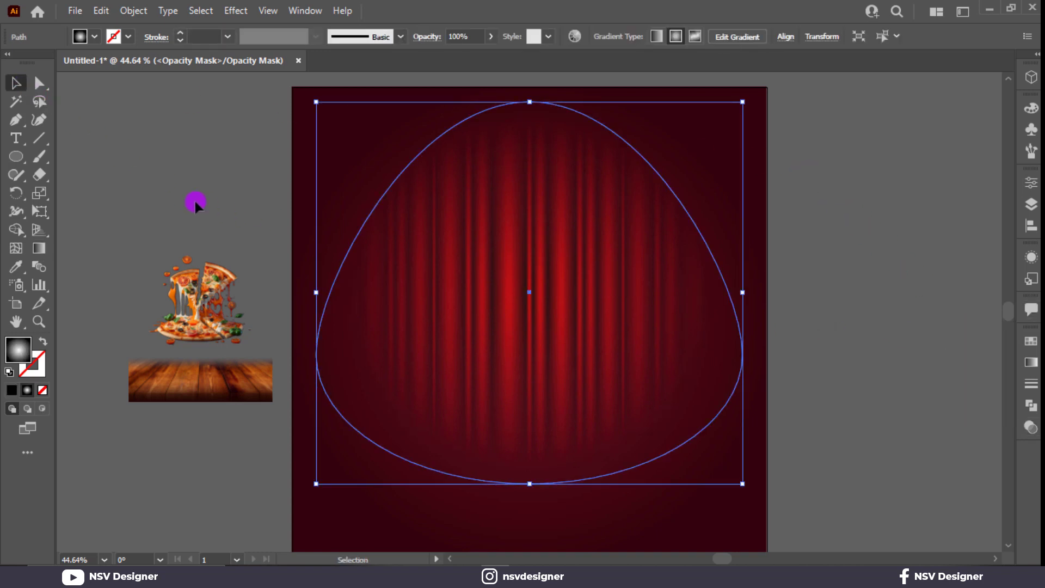
pyautogui.click(194, 198)
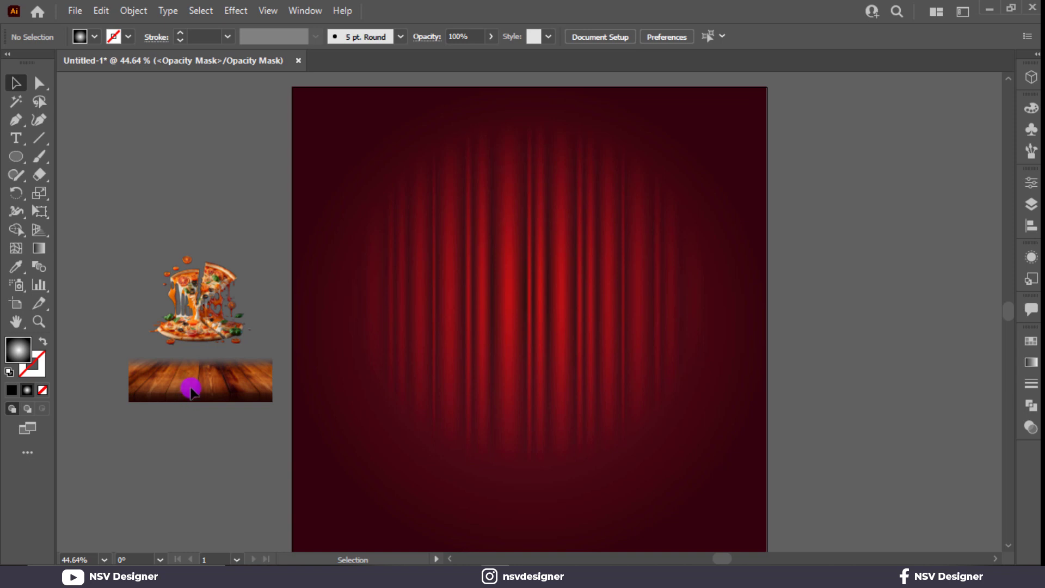
pyautogui.click(1031, 428)
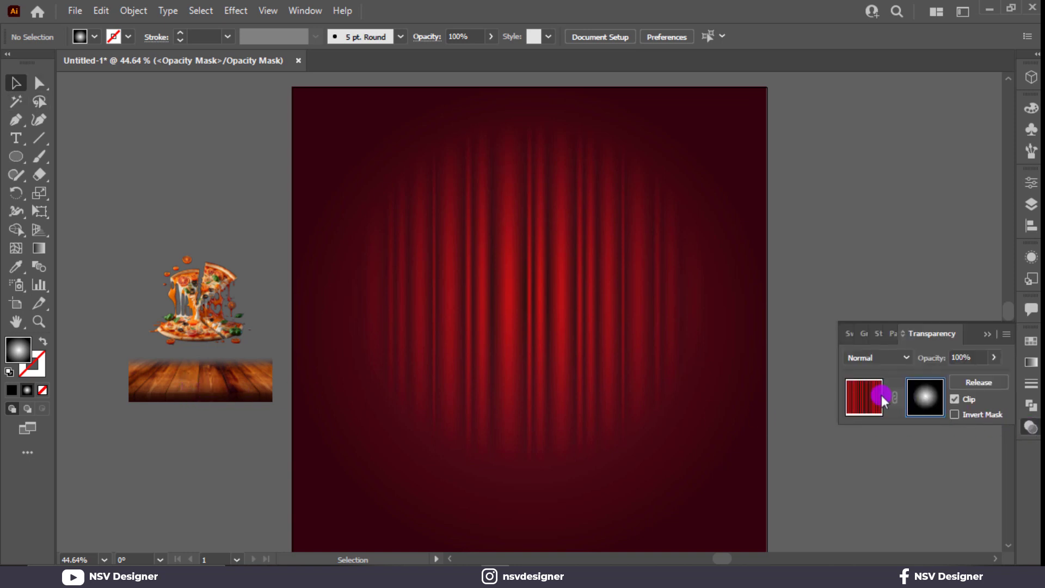
pyautogui.click(866, 396)
pyautogui.click(989, 340)
# Step: Bring the wood plank image to front and stretch it across the poster's bottom as a floor
pyautogui.click(264, 380)
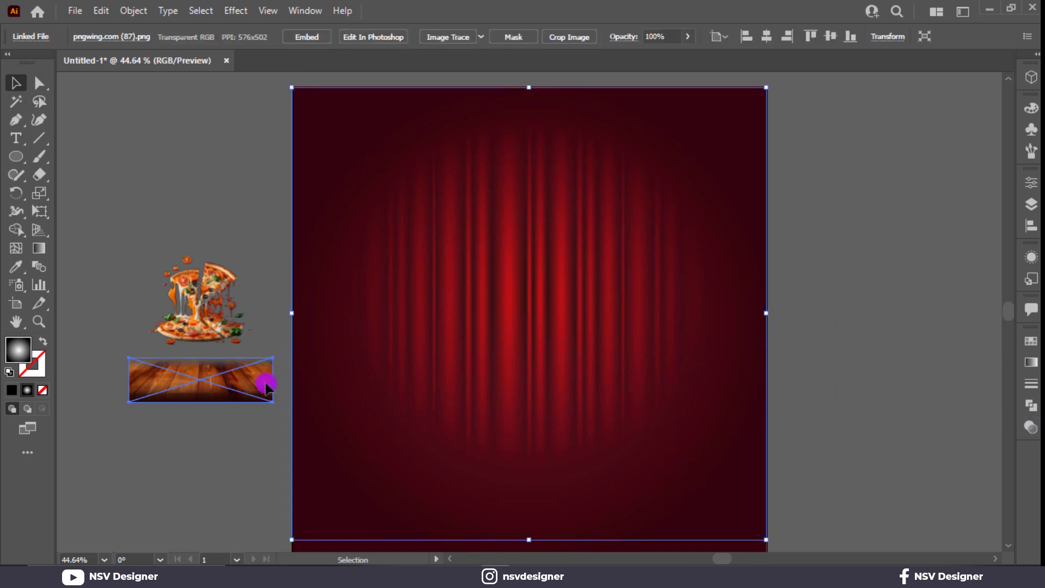
pyautogui.rightClick(265, 380)
pyautogui.moveTo(357, 301)
pyautogui.click(467, 285)
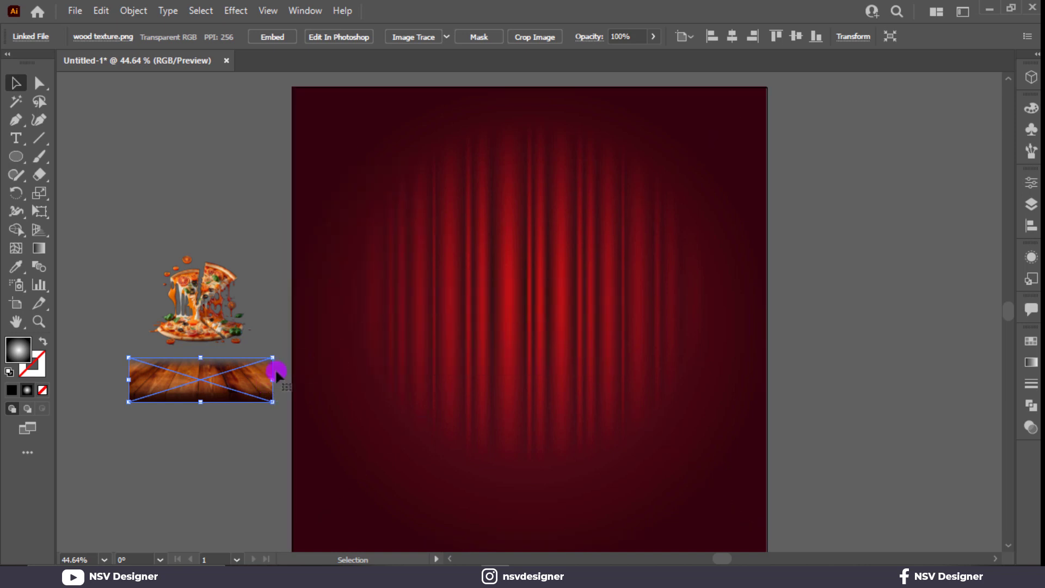
pyautogui.moveTo(272, 370)
pyautogui.mouseDown()
pyautogui.moveTo(386, 447)
pyautogui.moveTo(381, 431)
pyautogui.moveTo(718, 560)
pyautogui.moveTo(720, 465)
pyautogui.moveTo(758, 485)
pyautogui.mouseUp()
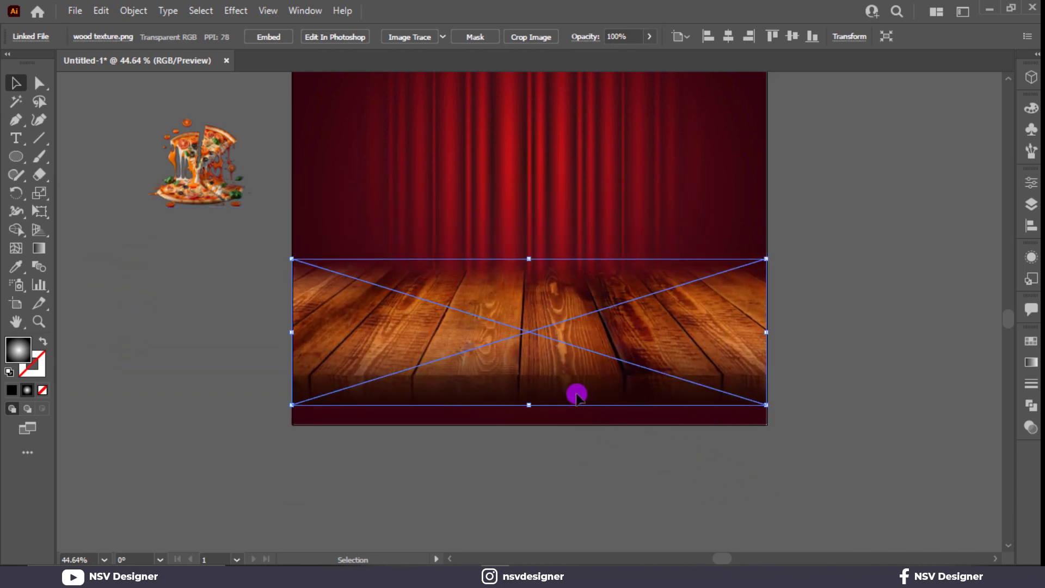
pyautogui.moveTo(576, 397); pyautogui.dragTo(560, 416)
pyautogui.click(542, 453)
# Step: Bring the pizza image to front and move it onto the stage floor
pyautogui.scroll(3, 534, 453)
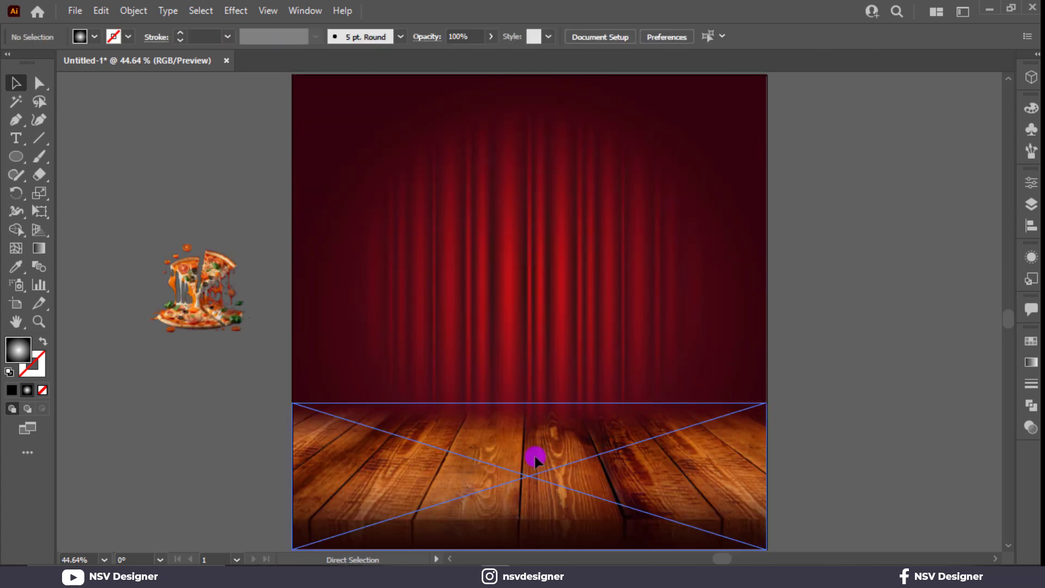
pyautogui.click(210, 303)
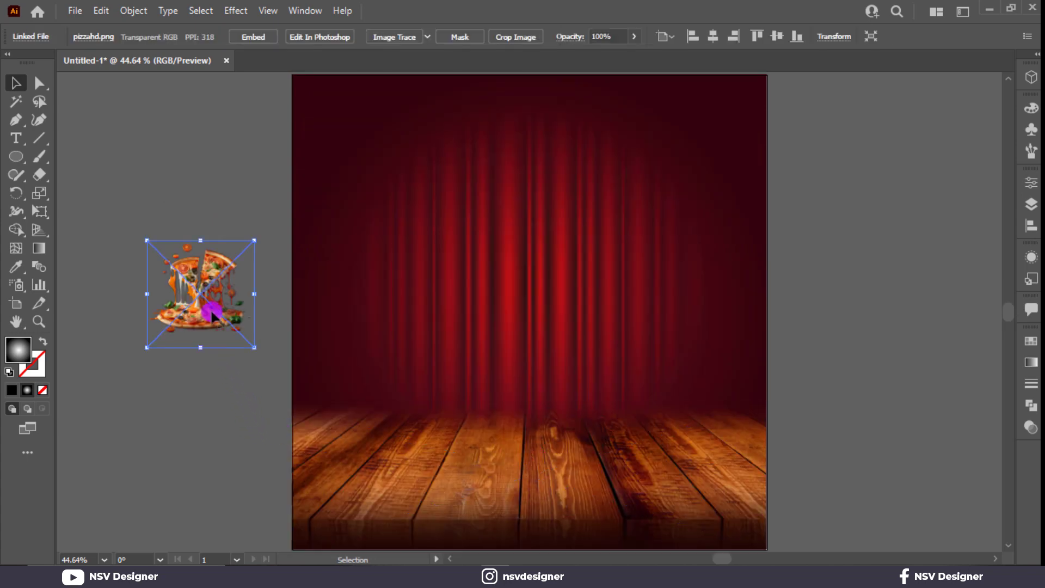
pyautogui.rightClick(214, 309)
pyautogui.click(411, 434)
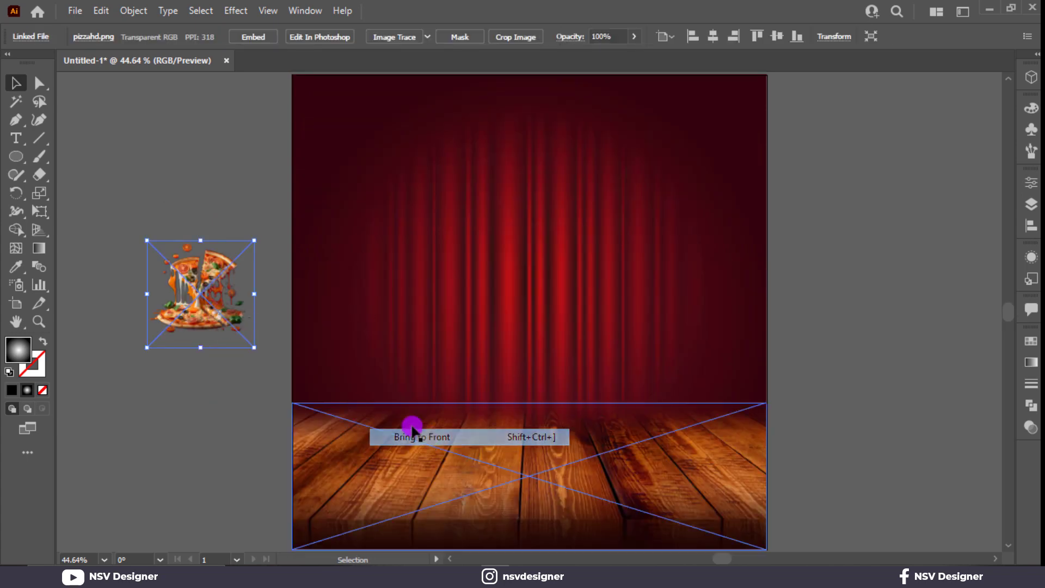
pyautogui.moveTo(246, 340)
pyautogui.mouseDown()
pyautogui.moveTo(581, 444)
pyautogui.moveTo(780, 546)
pyautogui.mouseUp()
# Step: Scale and centre the pizza just above the wood floor, then draw a gradient circle beside the poster
pyautogui.moveTo(640, 463); pyautogui.dragTo(533, 323)
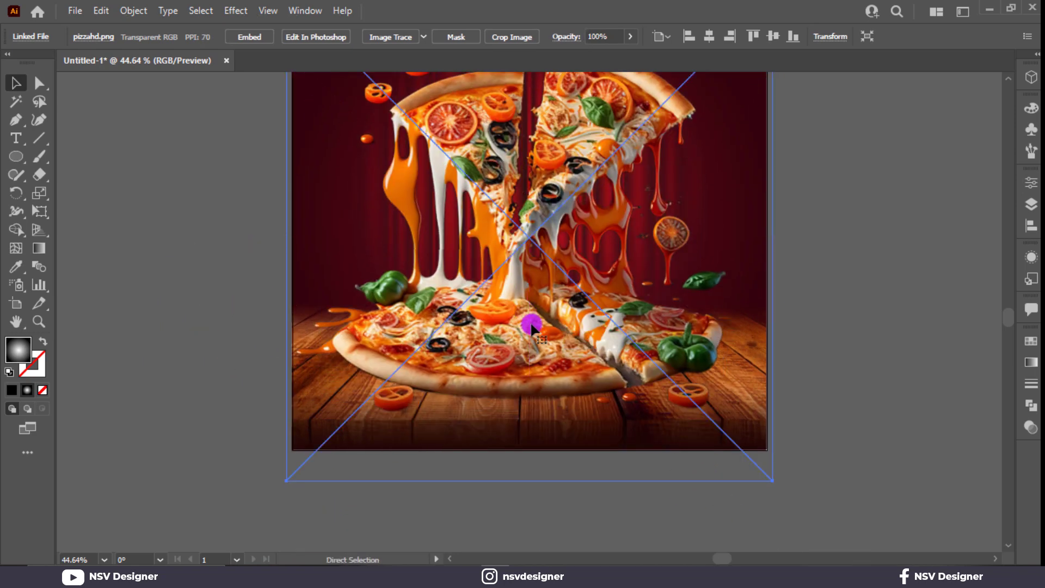
pyautogui.scroll(3, 532, 326)
pyautogui.moveTo(773, 93); pyautogui.dragTo(725, 141)
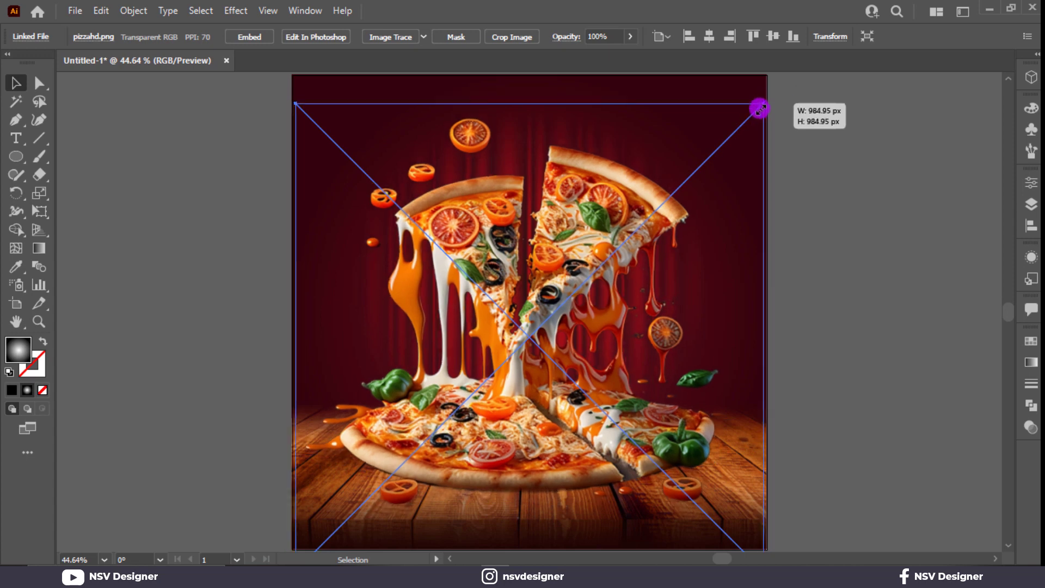
pyautogui.moveTo(671, 265); pyautogui.dragTo(665, 297)
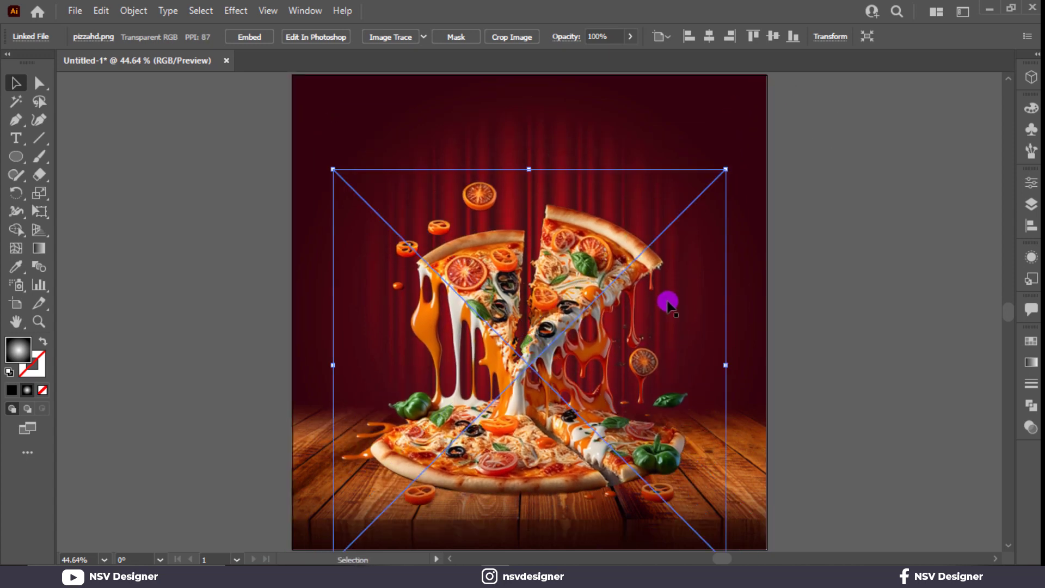
pyautogui.moveTo(725, 166); pyautogui.dragTo(709, 180)
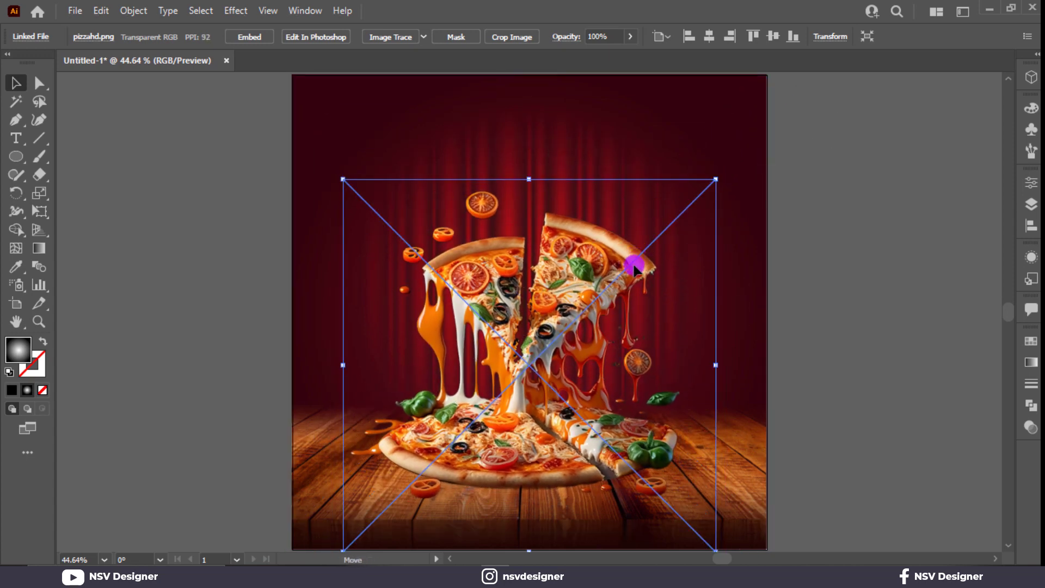
pyautogui.moveTo(632, 265); pyautogui.dragTo(635, 271)
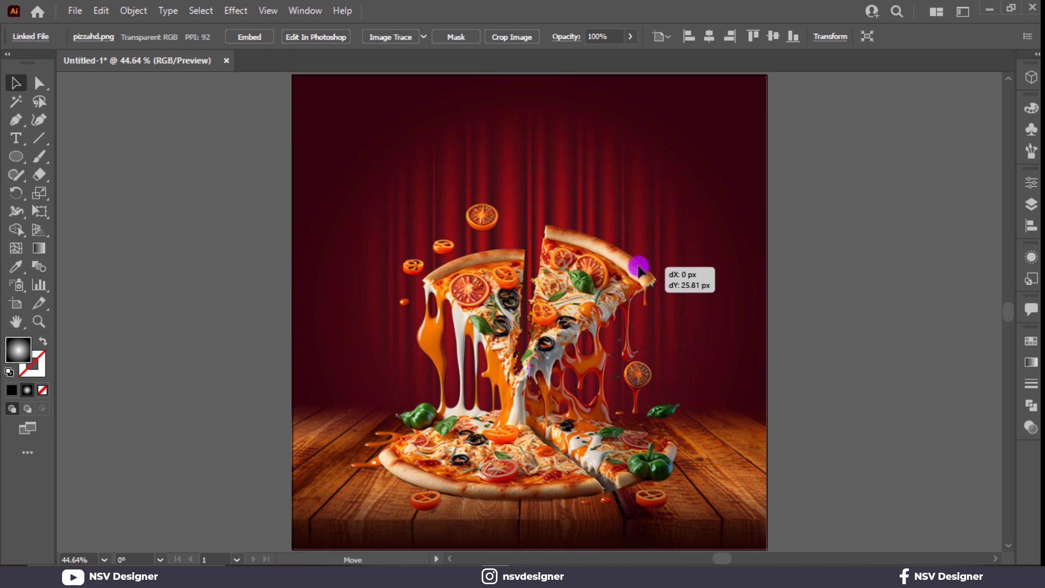
pyautogui.click(858, 197)
pyautogui.moveTo(16, 156)
pyautogui.mouseDown()
pyautogui.moveTo(98, 192)
pyautogui.moveTo(175, 257)
pyautogui.mouseUp()
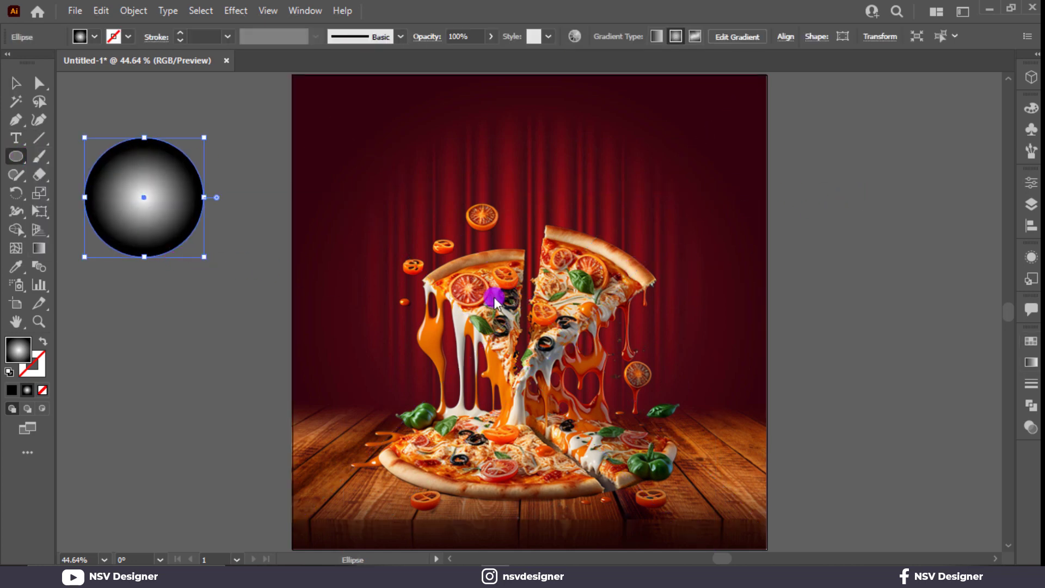
# Step: Reverse the circle's gradient to a dark centre with white rim and set its blend mode to Multiply
pyautogui.click(1028, 362)
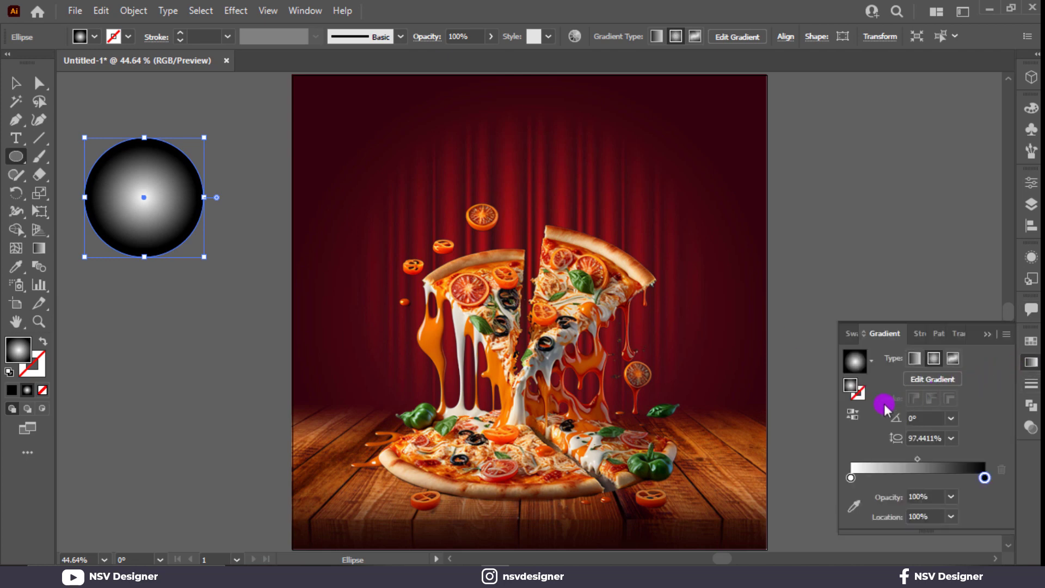
pyautogui.click(853, 414)
pyautogui.click(952, 334)
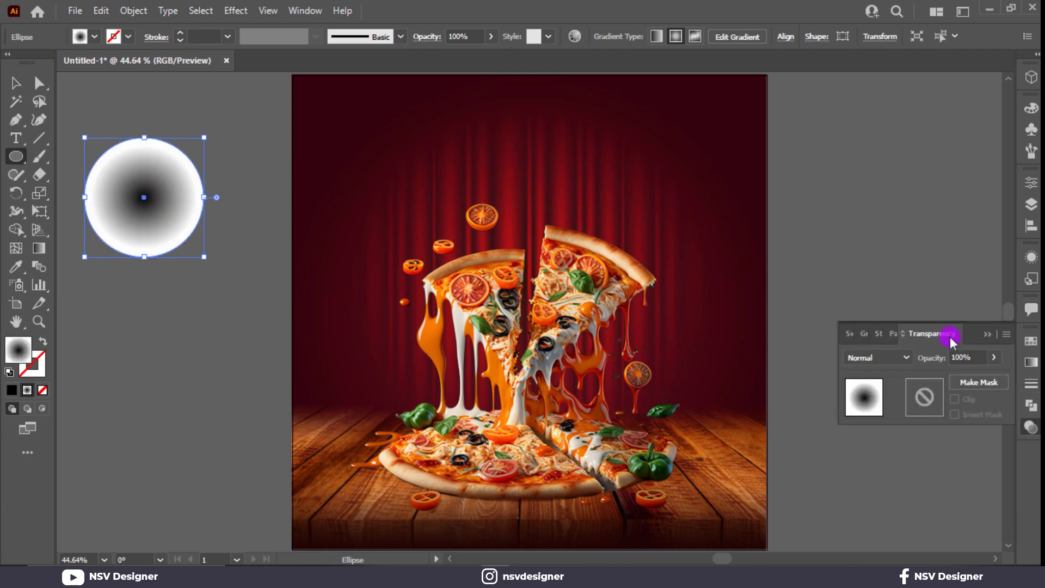
pyautogui.click(865, 360)
pyautogui.click(883, 110)
pyautogui.click(863, 334)
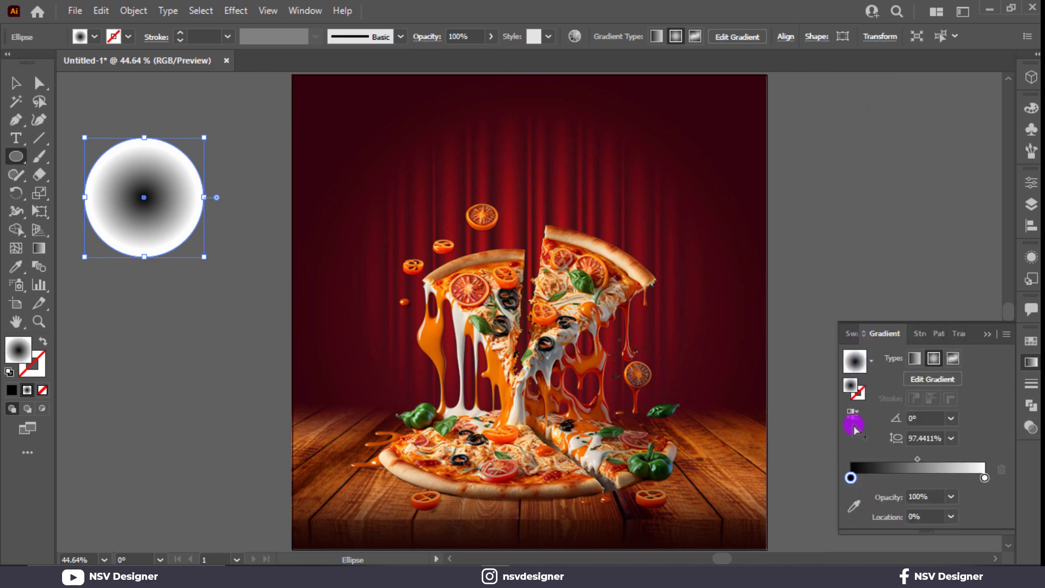
pyautogui.doubleClick(850, 478)
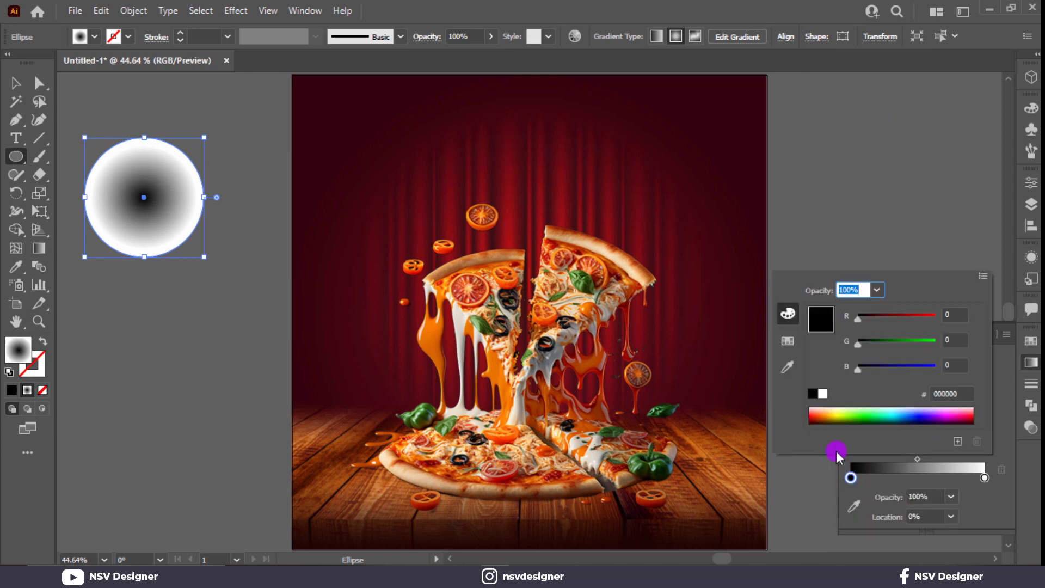
pyautogui.click(15, 82)
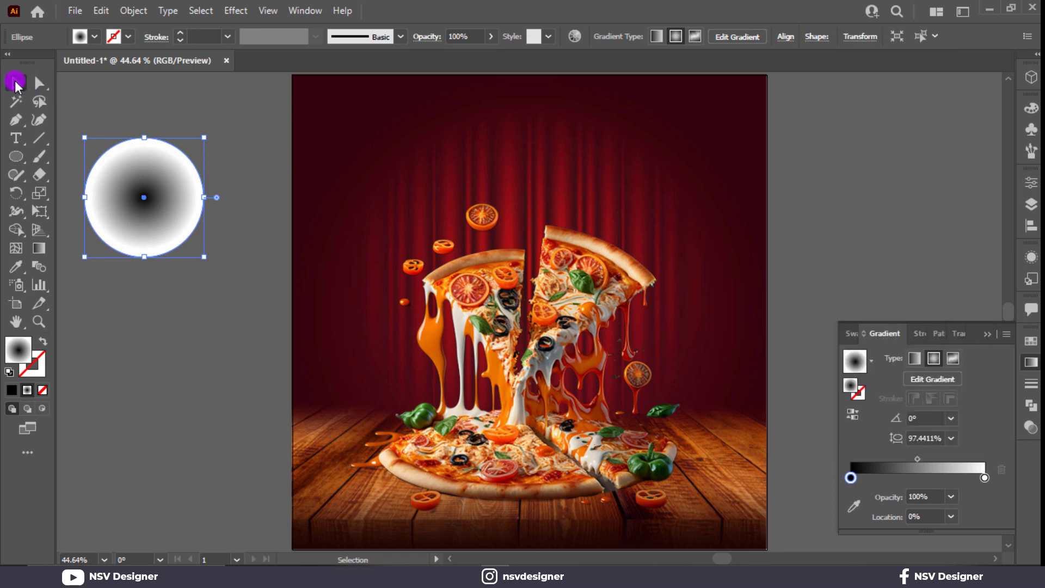
pyautogui.click(989, 334)
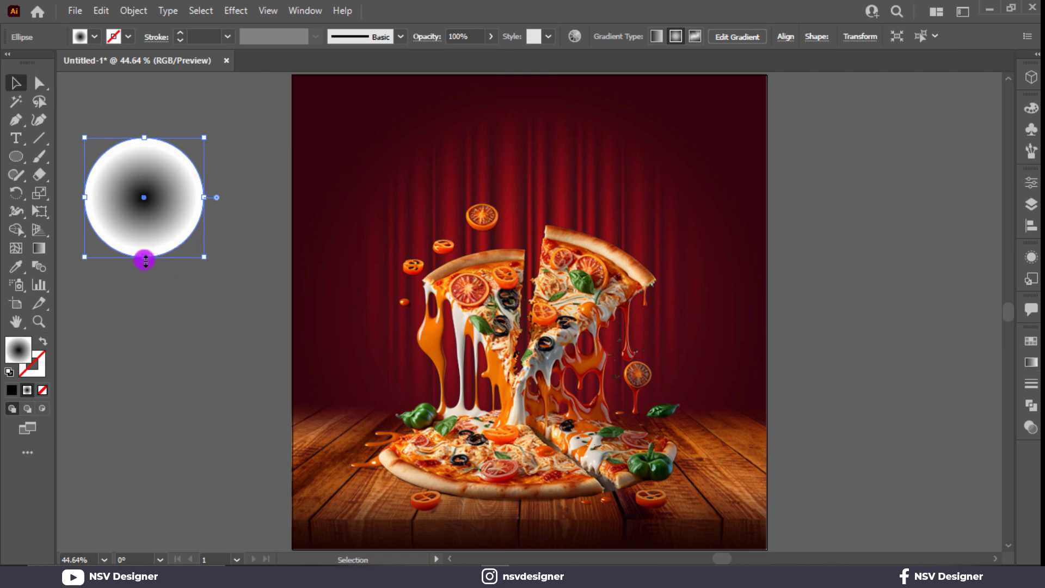
# Step: Reshape the circle into a wide, flat ellipse beneath the pizza
pyautogui.moveTo(145, 260)
pyautogui.mouseDown()
pyautogui.moveTo(163, 159)
pyautogui.moveTo(309, 158)
pyautogui.moveTo(603, 502)
pyautogui.mouseUp()
pyautogui.press('ctrl')
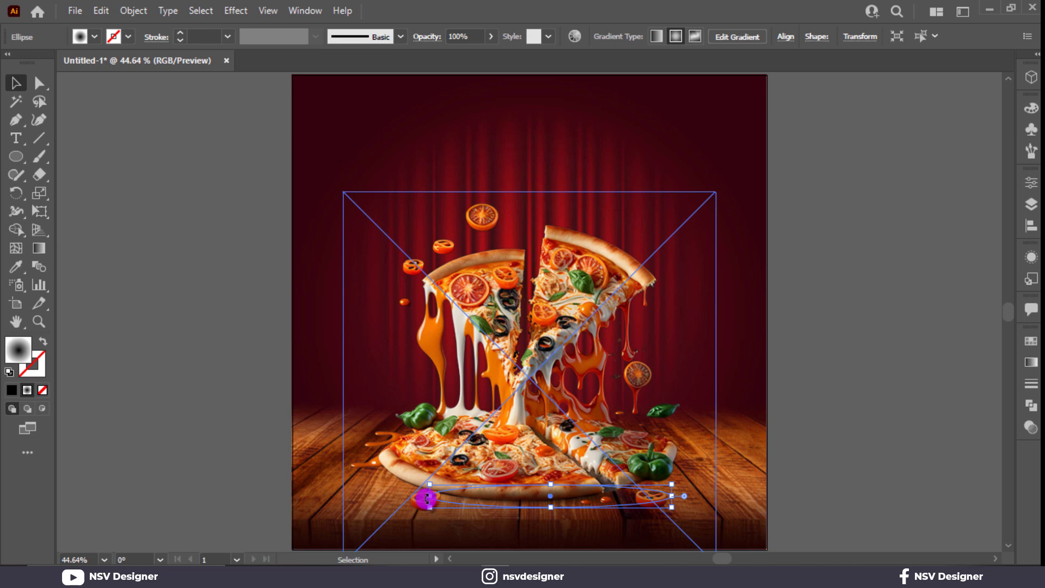
pyautogui.moveTo(429, 496); pyautogui.dragTo(305, 496)
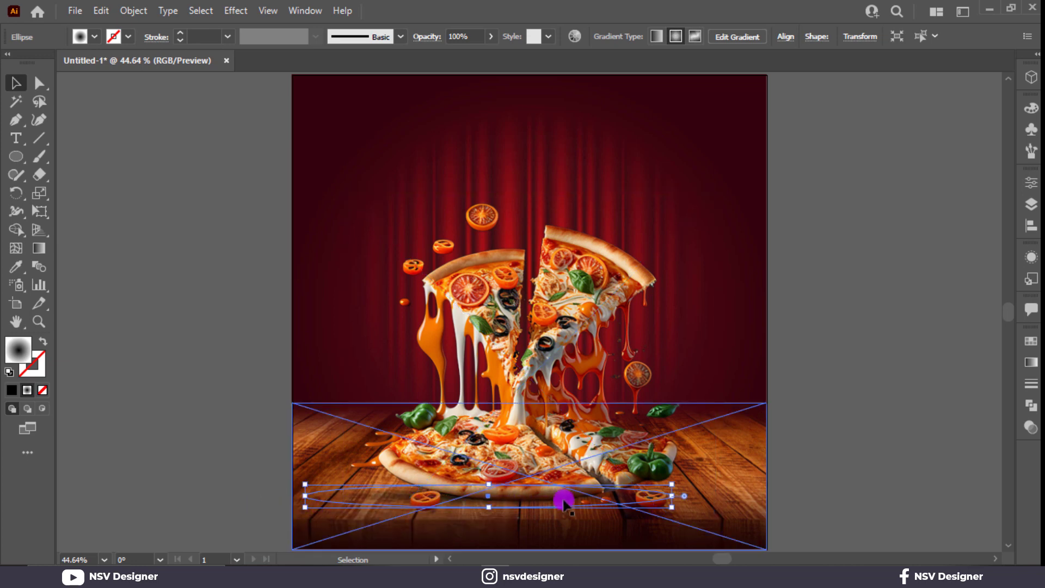
pyautogui.moveTo(672, 496); pyautogui.dragTo(737, 496)
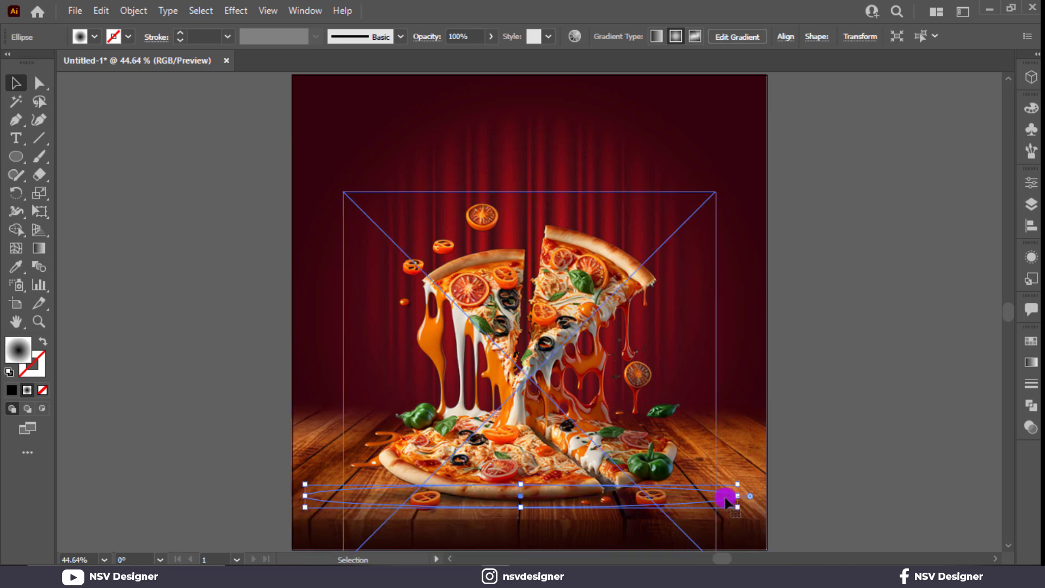
pyautogui.moveTo(521, 484); pyautogui.dragTo(523, 434)
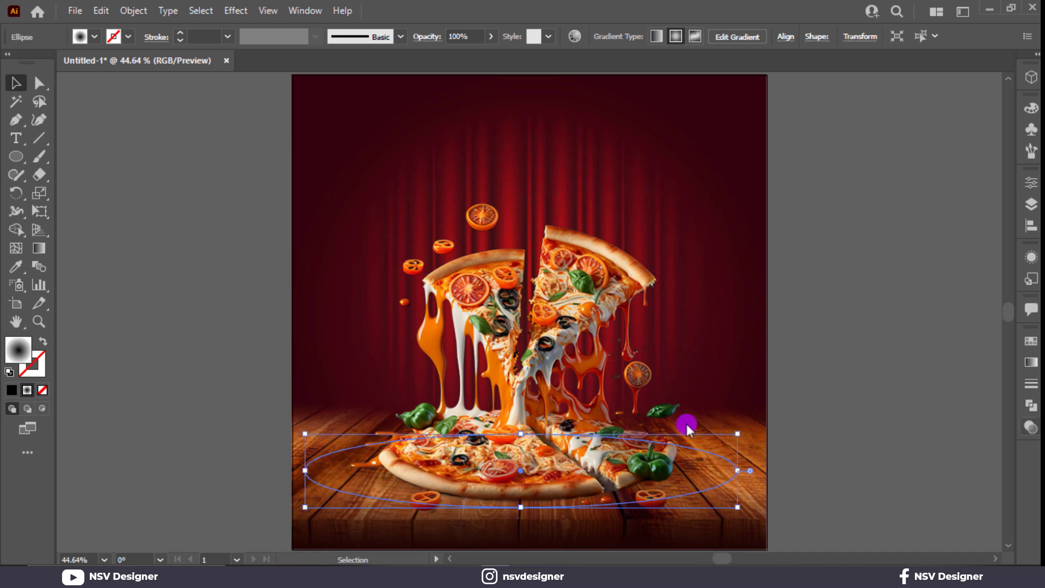
pyautogui.click(1026, 406)
# Step: Move the shadow gradient midpoint to 74%, flatten the ellipse, and nudge the pizza onto it
pyautogui.click(1030, 362)
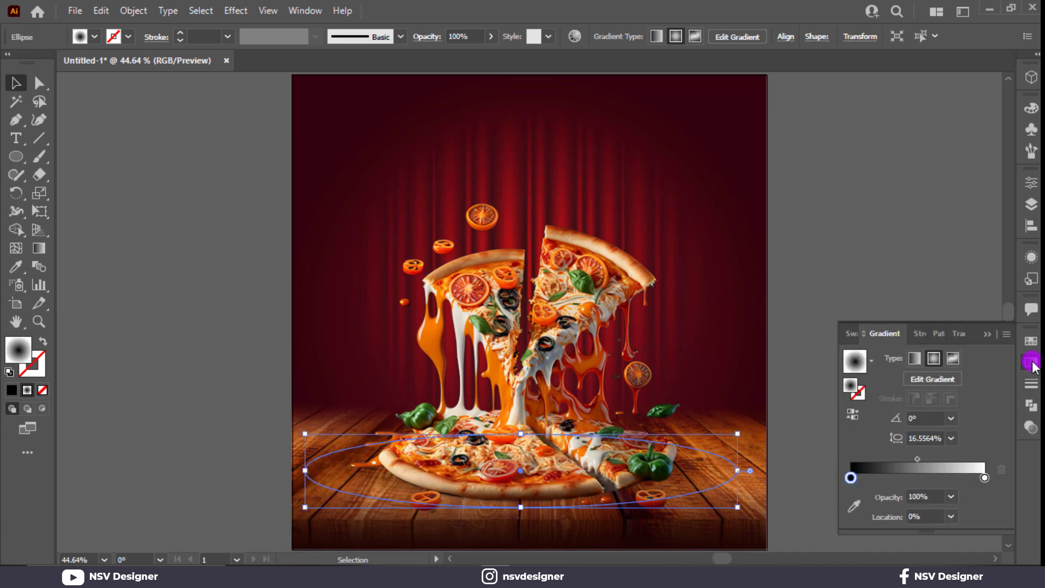
pyautogui.moveTo(920, 459); pyautogui.dragTo(953, 458)
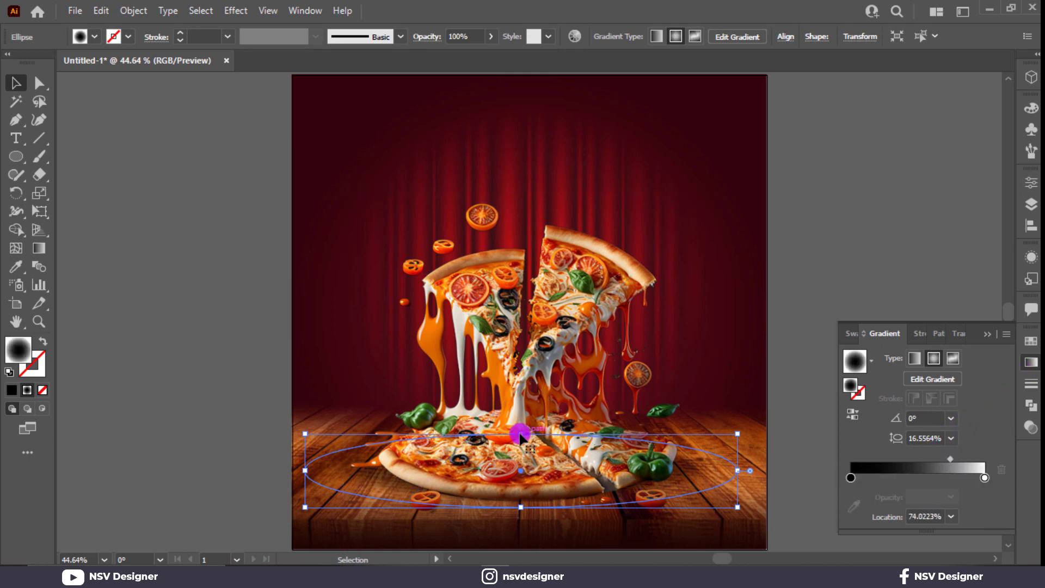
pyautogui.moveTo(521, 434); pyautogui.dragTo(520, 469)
pyautogui.moveTo(576, 504); pyautogui.dragTo(572, 498)
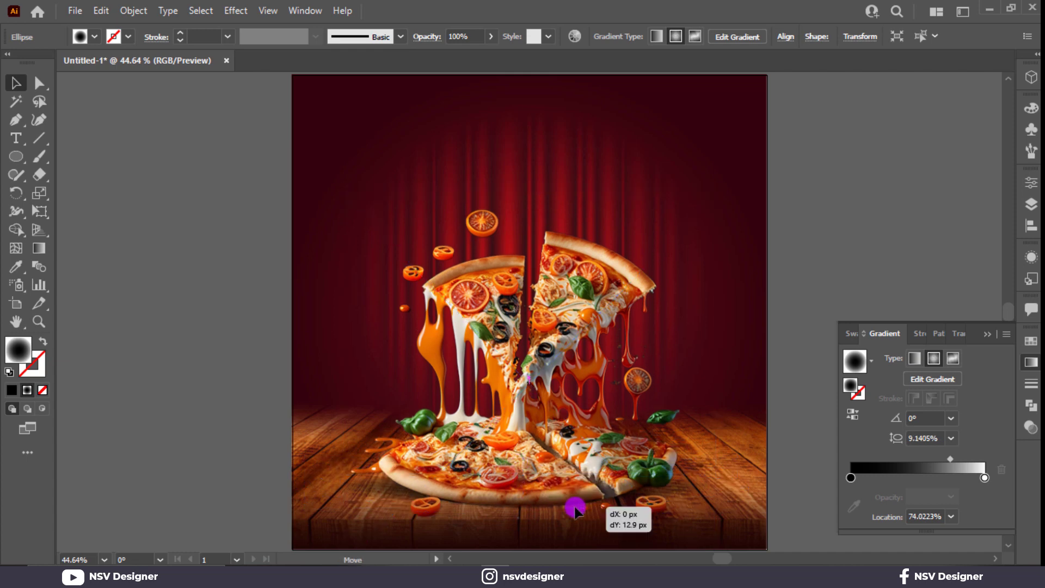
pyautogui.moveTo(554, 464); pyautogui.dragTo(554, 462)
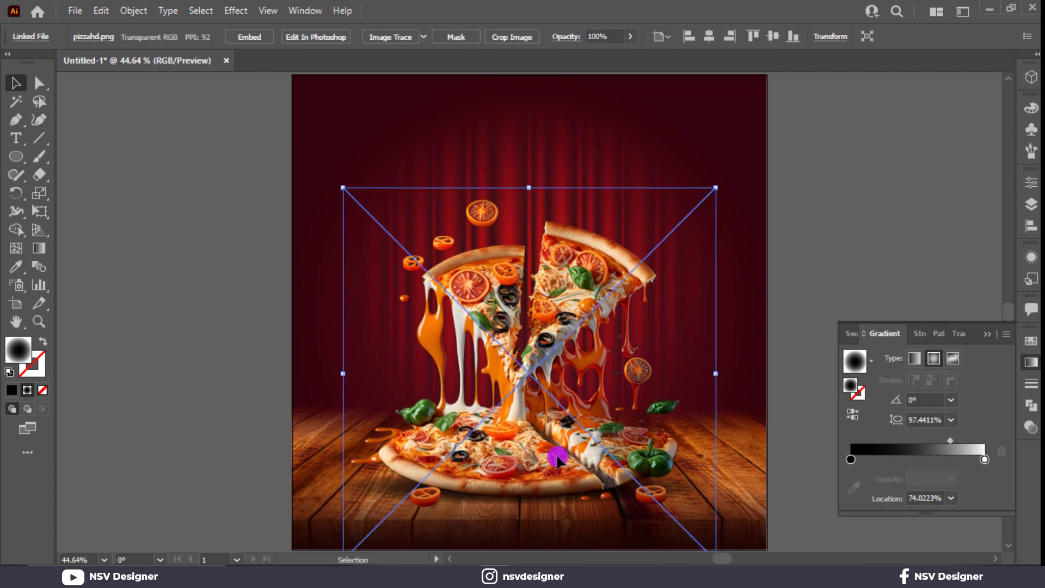
pyautogui.hotkey('ctrl', '2')
# Step: Lock the wood floor image and fine-tune the shadow ellipse's height and position under the pizza
pyautogui.click(555, 524)
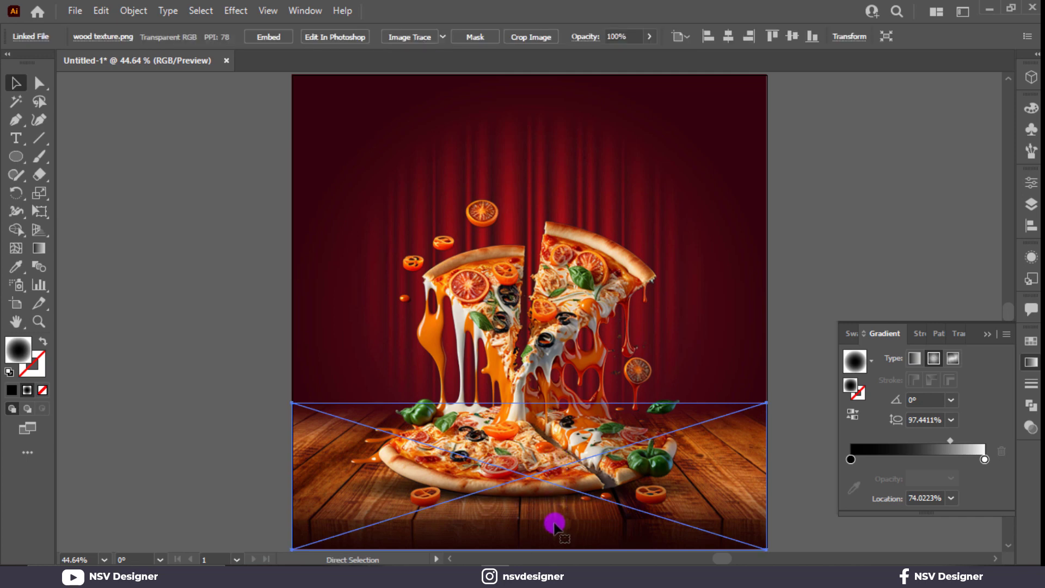
pyautogui.hotkey('ctrl', '2')
pyautogui.hotkey('ctrl', 'shift', 'a')
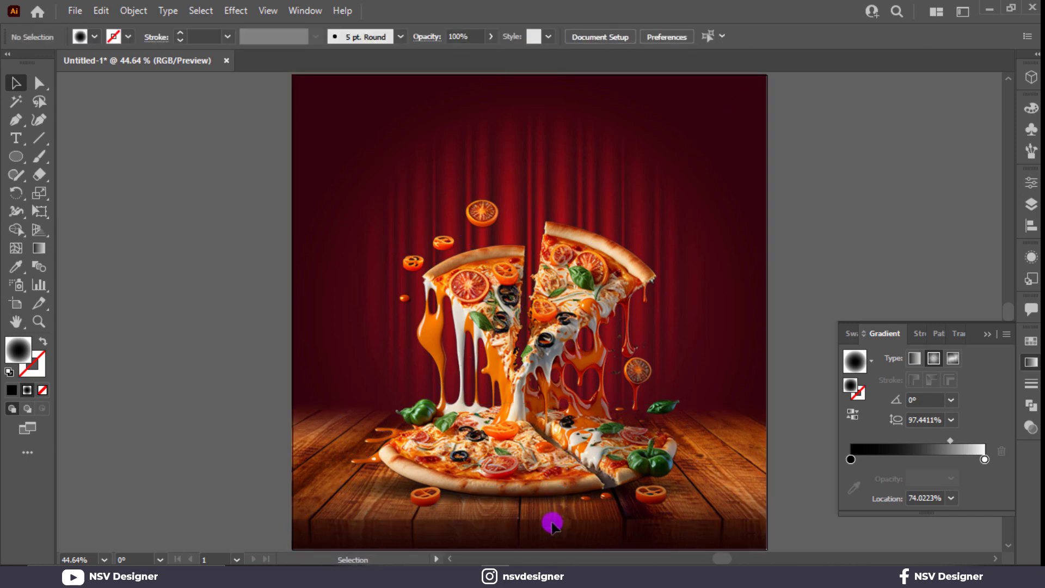
pyautogui.click(562, 504)
pyautogui.moveTo(518, 510); pyautogui.dragTo(517, 520)
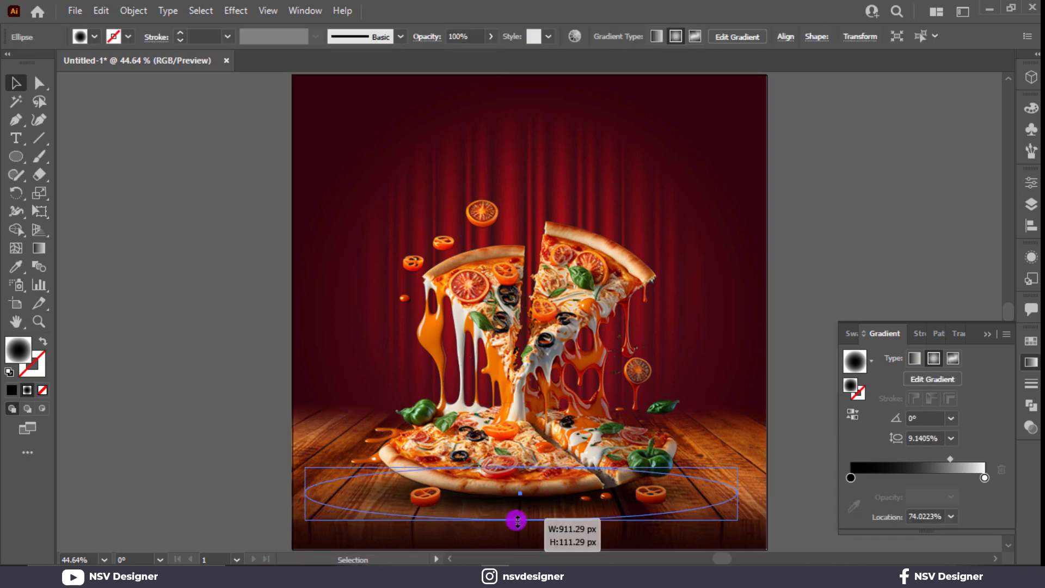
pyautogui.moveTo(566, 492); pyautogui.dragTo(566, 490)
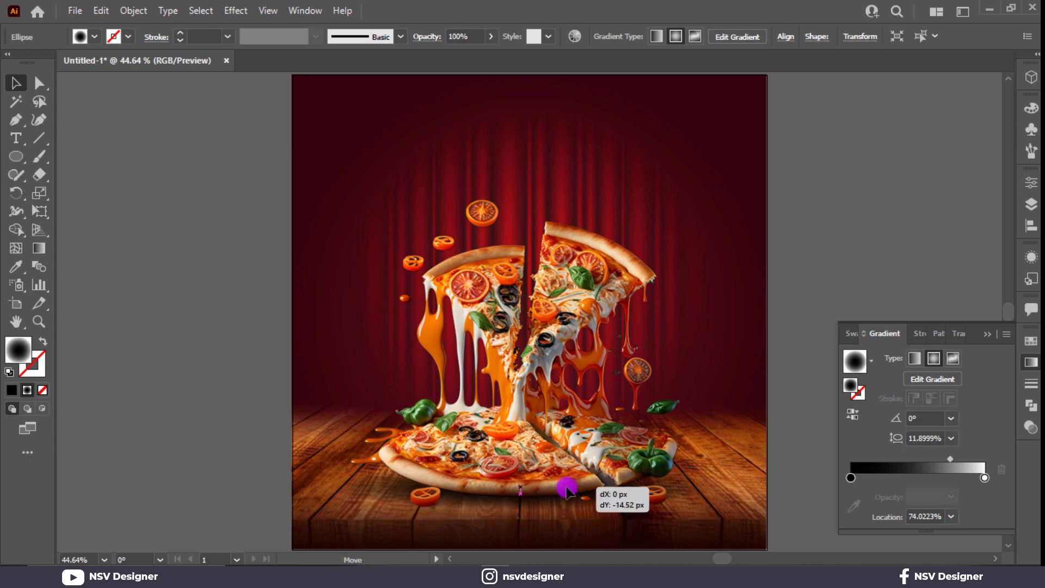
# Step: Apply a Gaussian Blur to the shadow ellipse and deselect it
pyautogui.click(233, 10)
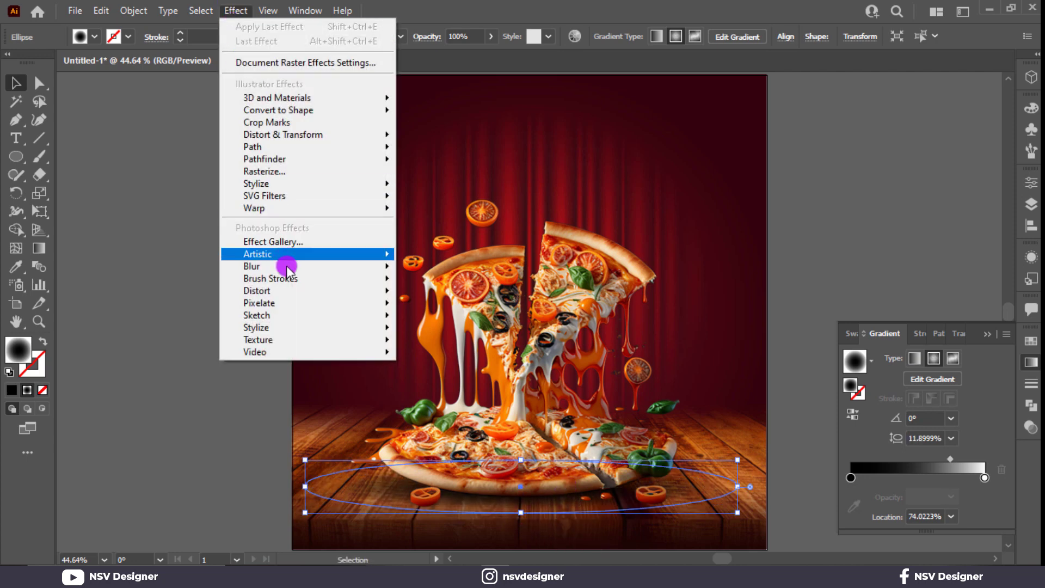
pyautogui.click(439, 267)
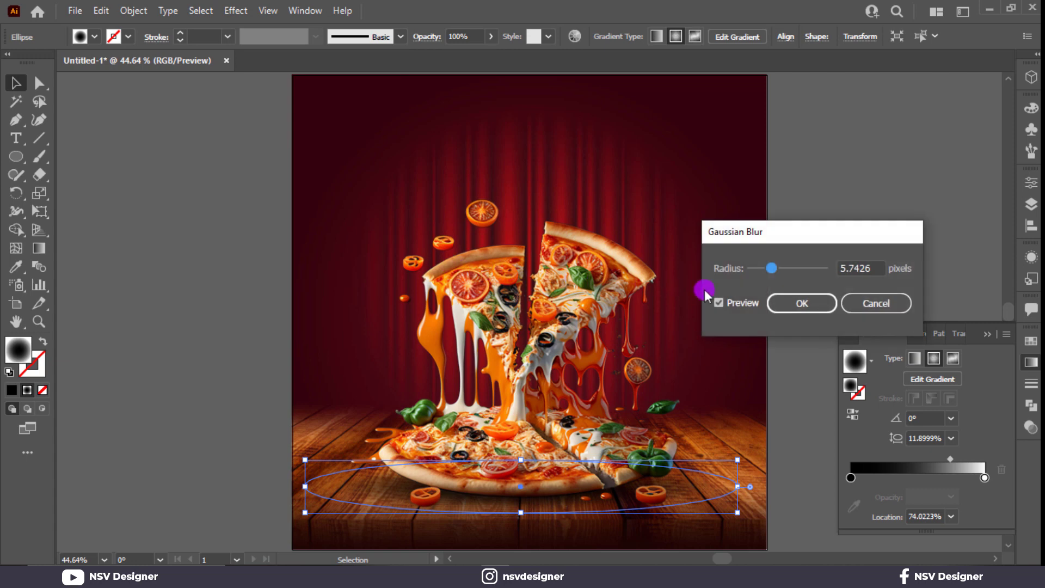
pyautogui.click(802, 303)
pyautogui.click(991, 335)
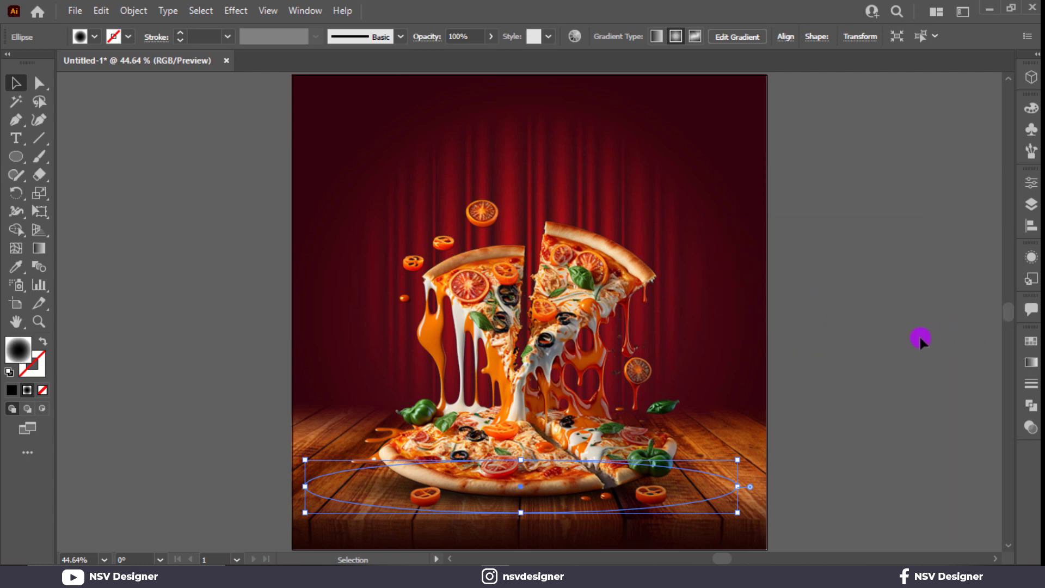
pyautogui.click(912, 334)
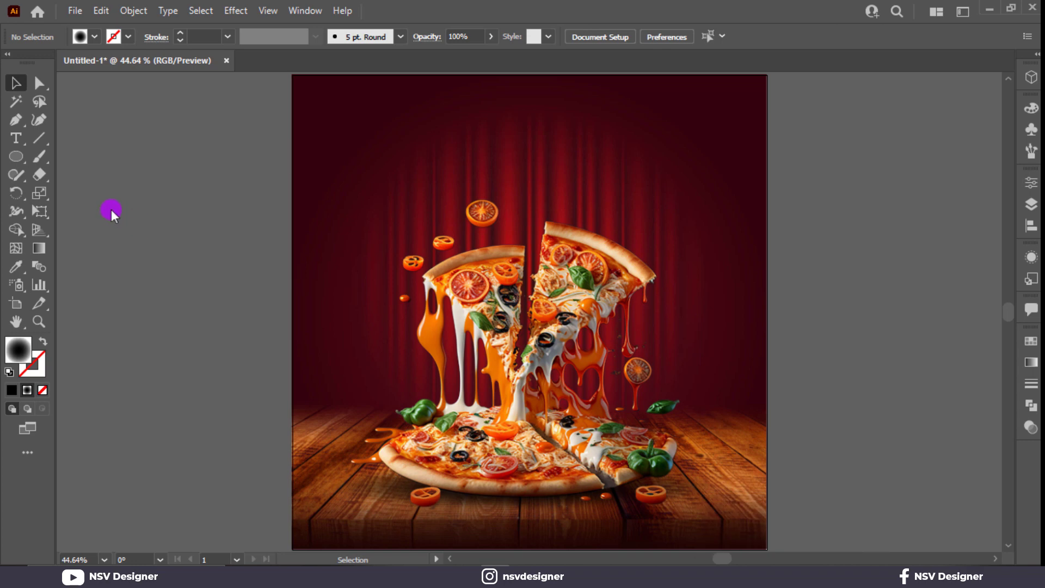
pyautogui.click(16, 138)
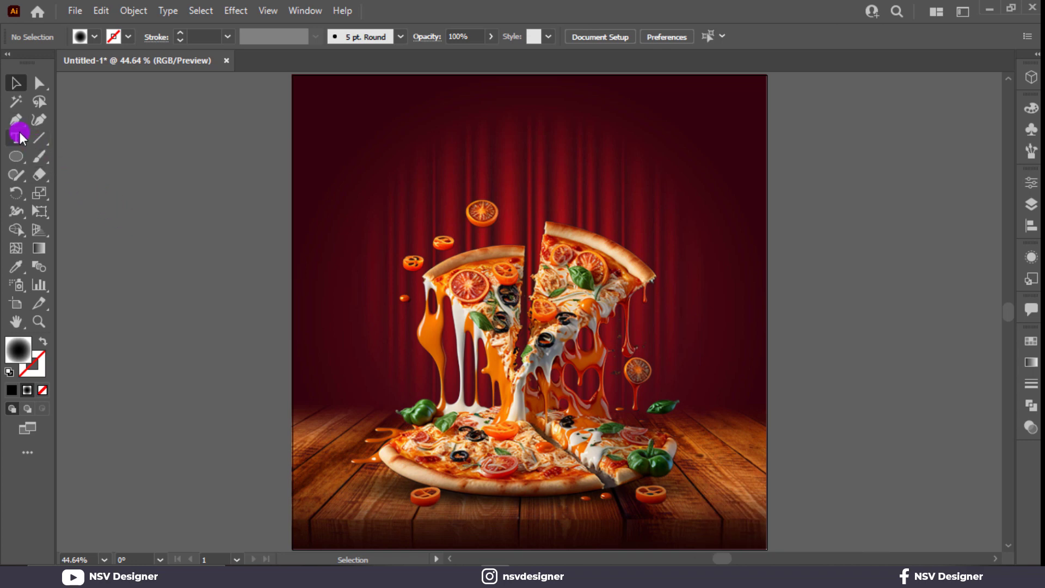
# Step: Type a white PIZZA title and enlarge it near the top of the poster
pyautogui.click(140, 157)
pyautogui.write('PIZZA')
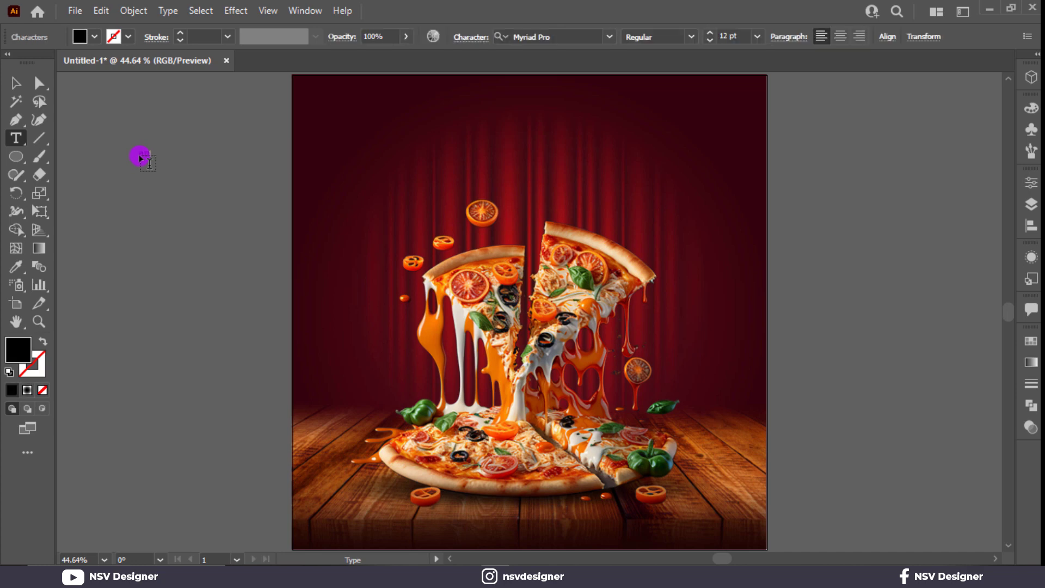
pyautogui.click(16, 84)
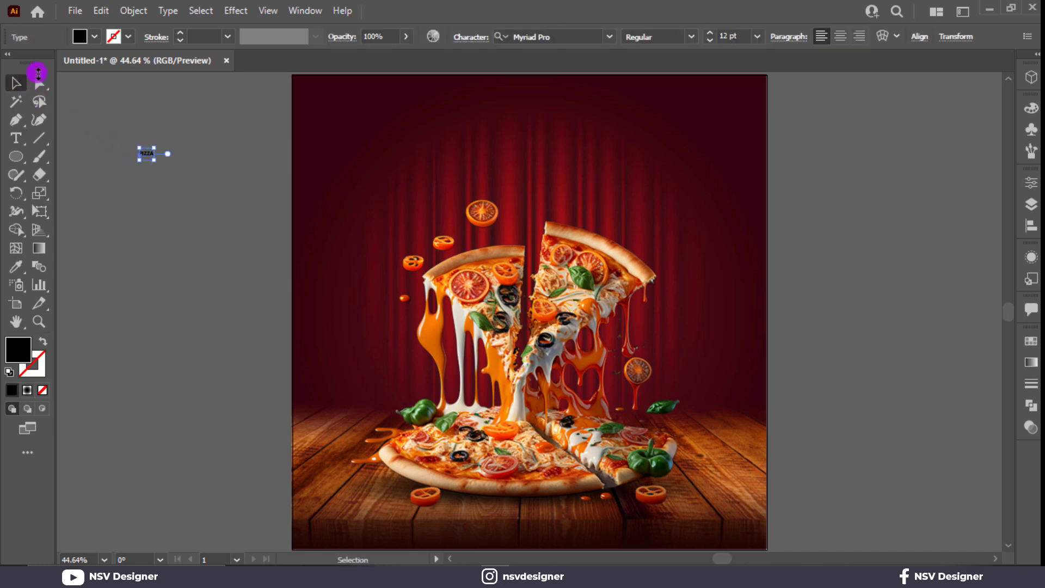
pyautogui.click(95, 38)
pyautogui.click(30, 61)
pyautogui.click(146, 156)
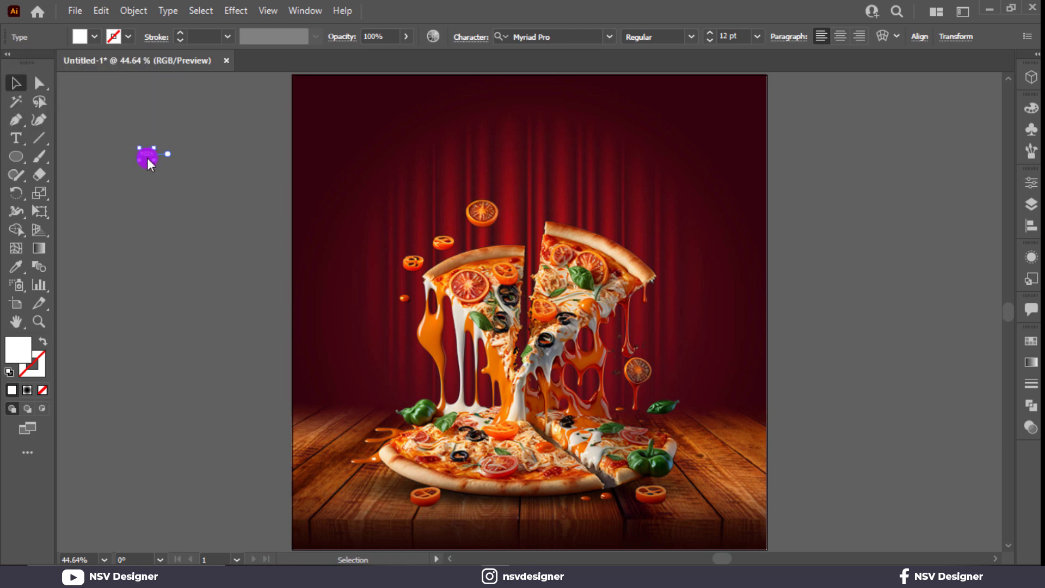
pyautogui.moveTo(152, 158)
pyautogui.mouseDown()
pyautogui.moveTo(243, 201)
pyautogui.moveTo(573, 162)
pyautogui.mouseUp()
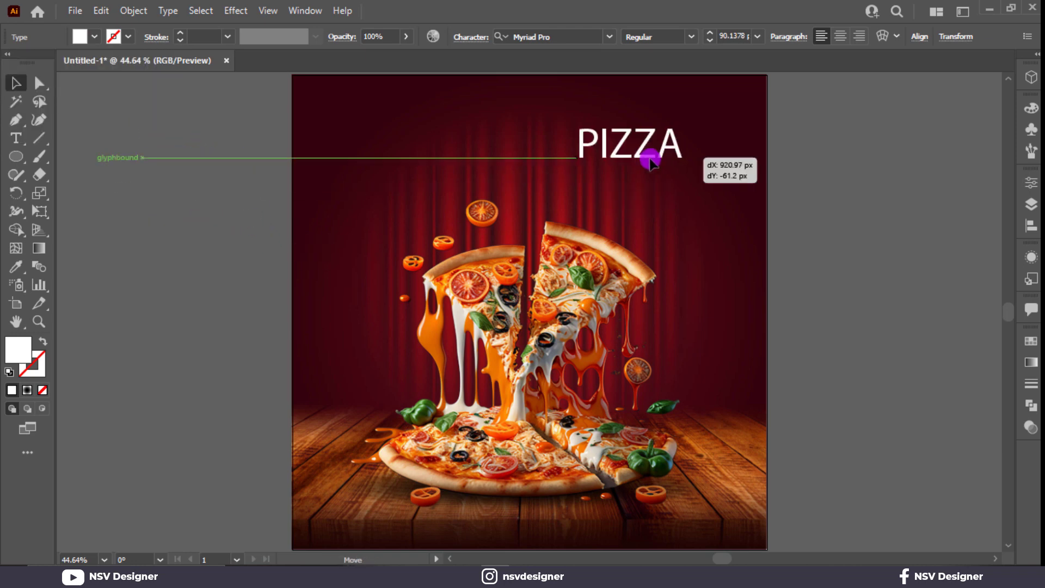
# Step: Centre PIZZA horizontally, set its font to Montserrat Black and enlarge it further
pyautogui.click(920, 37)
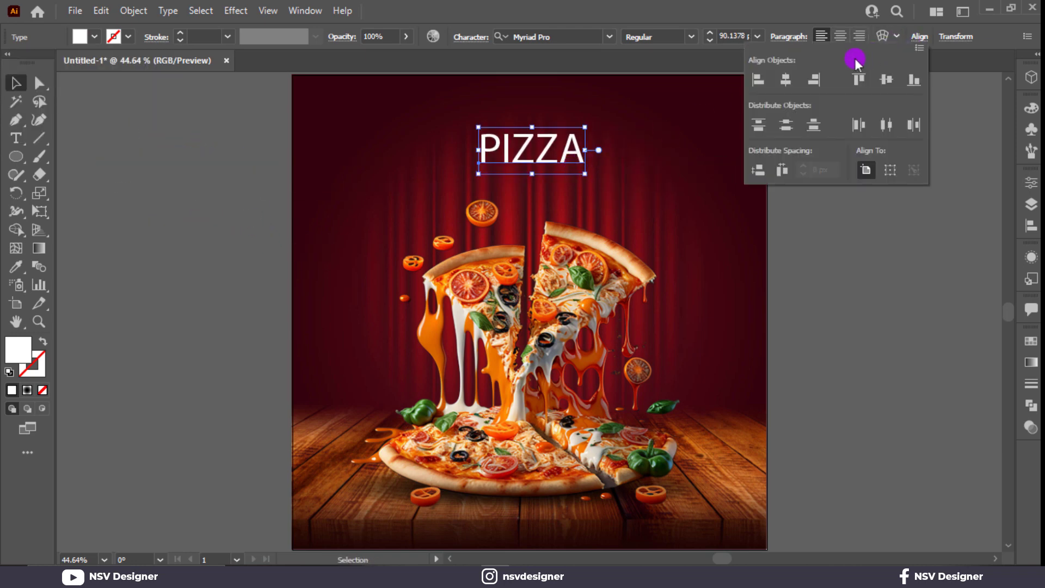
pyautogui.click(788, 80)
pyautogui.click(569, 37)
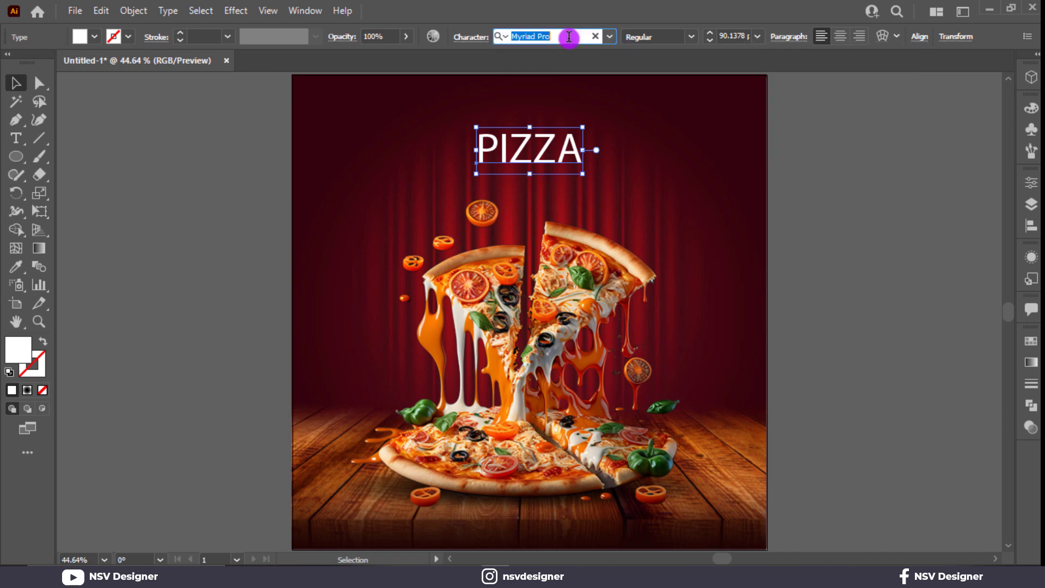
pyautogui.write('mon')
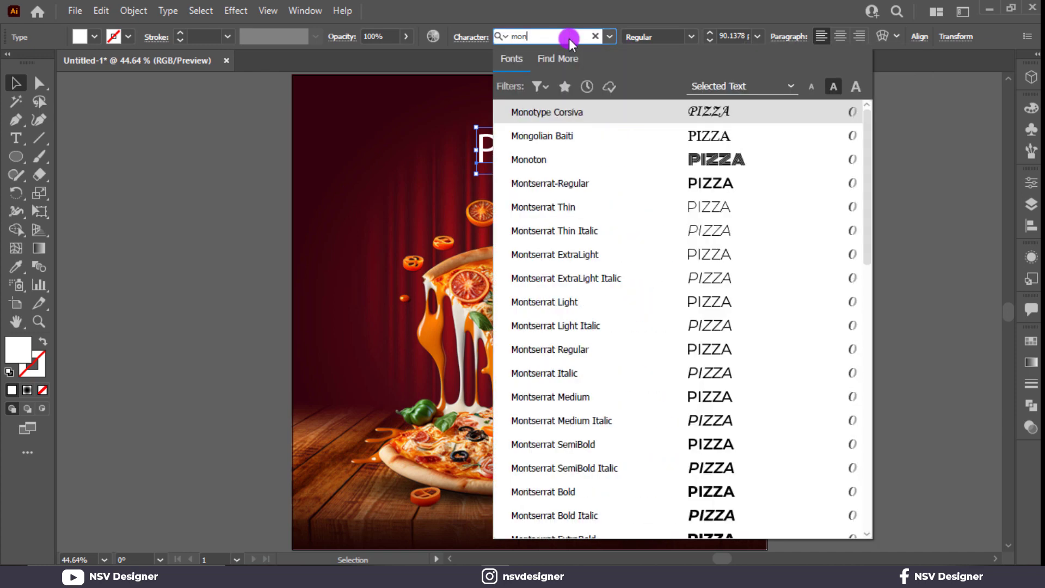
pyautogui.scroll(-2, 665, 270)
pyautogui.click(738, 446)
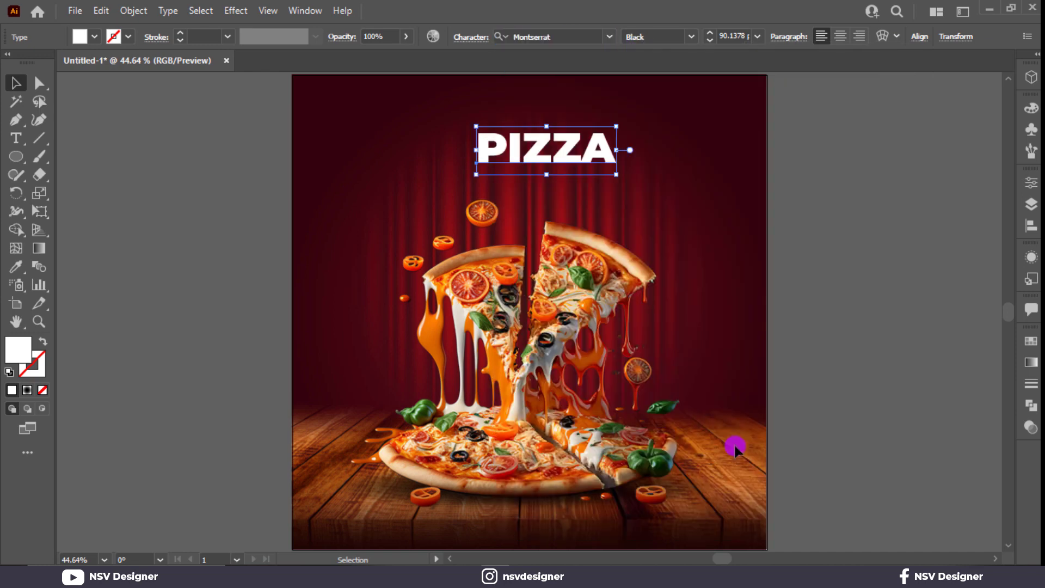
pyautogui.moveTo(625, 177); pyautogui.dragTo(672, 199)
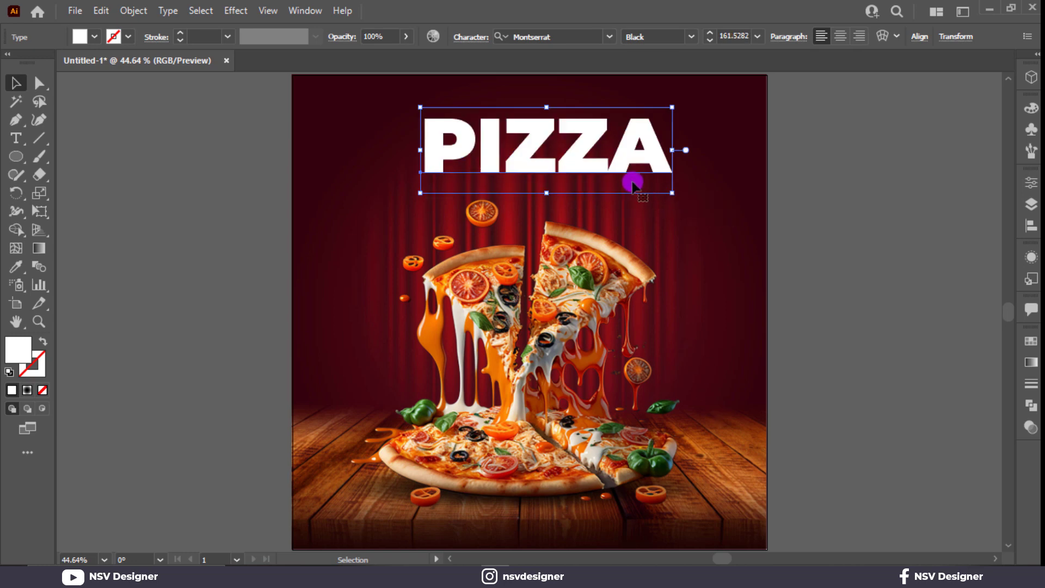
# Step: Re-centre PIZZA and switch its weight to Montserrat ExtraBold
pyautogui.click(916, 37)
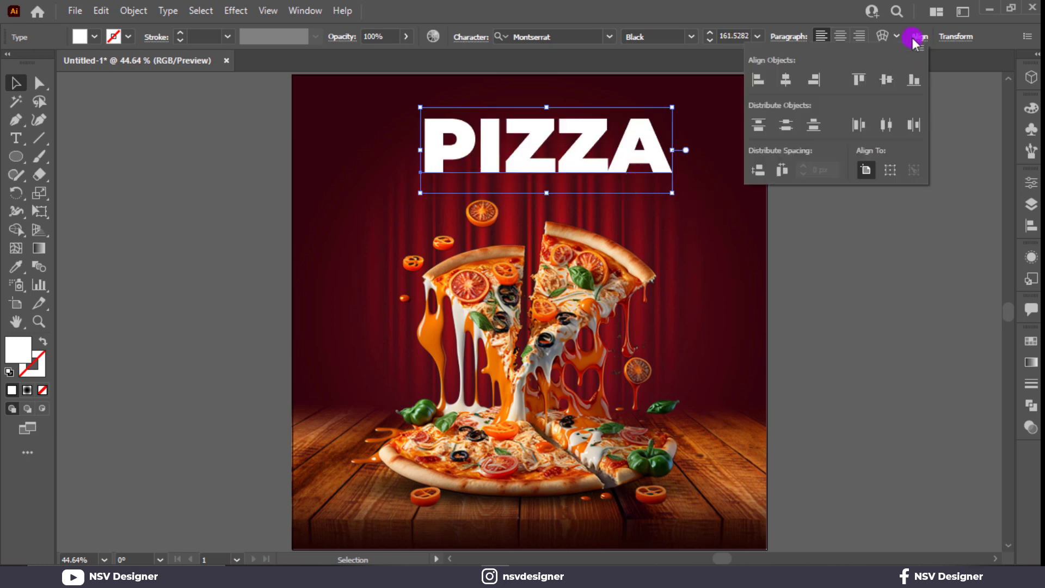
pyautogui.click(785, 80)
pyautogui.click(692, 41)
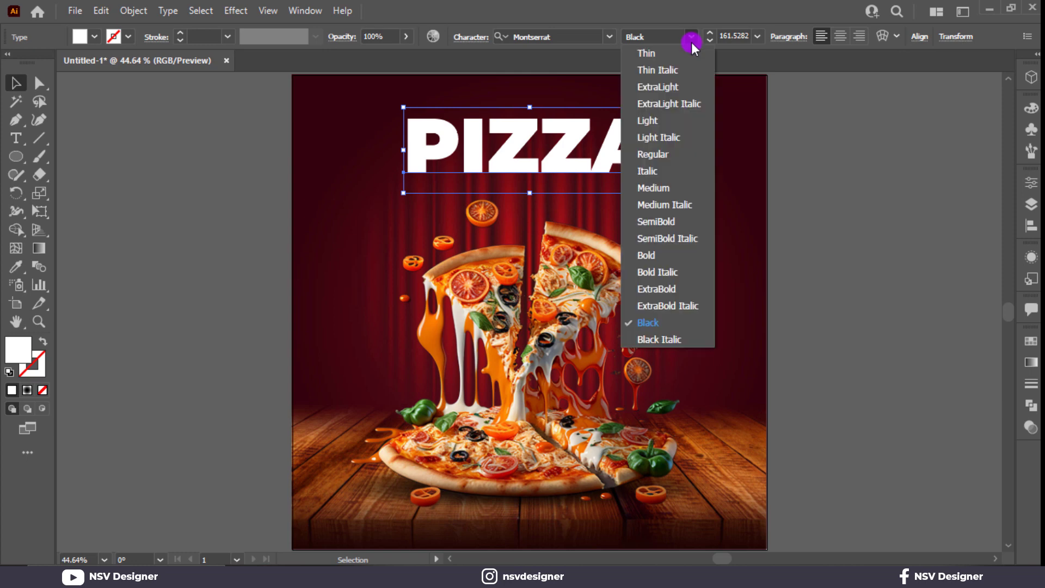
pyautogui.click(681, 288)
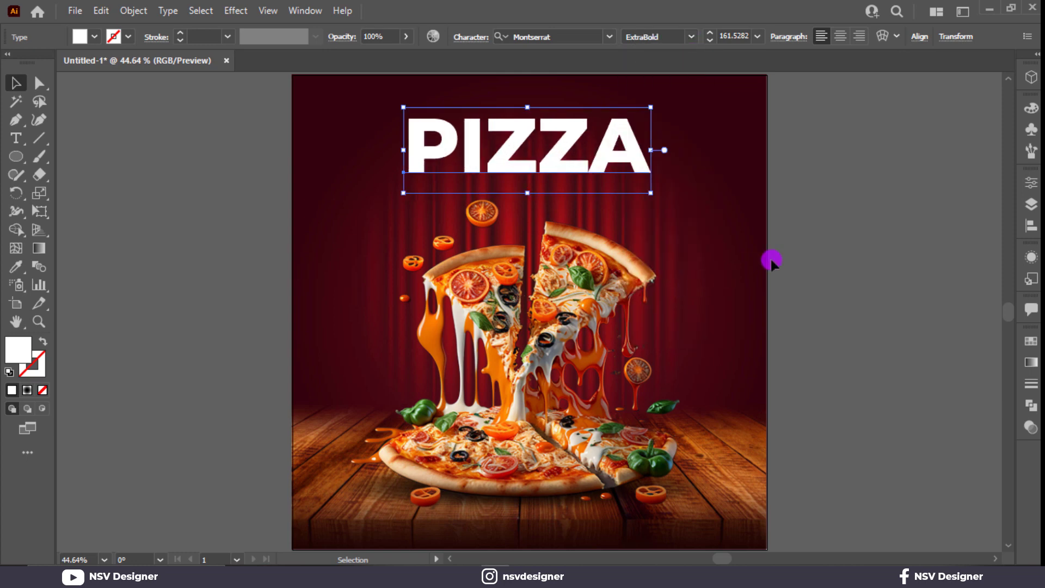
pyautogui.click(821, 213)
# Step: Horizontally centre PIZZA relative to the artboard and raise it slightly
pyautogui.click(579, 112)
pyautogui.click(920, 37)
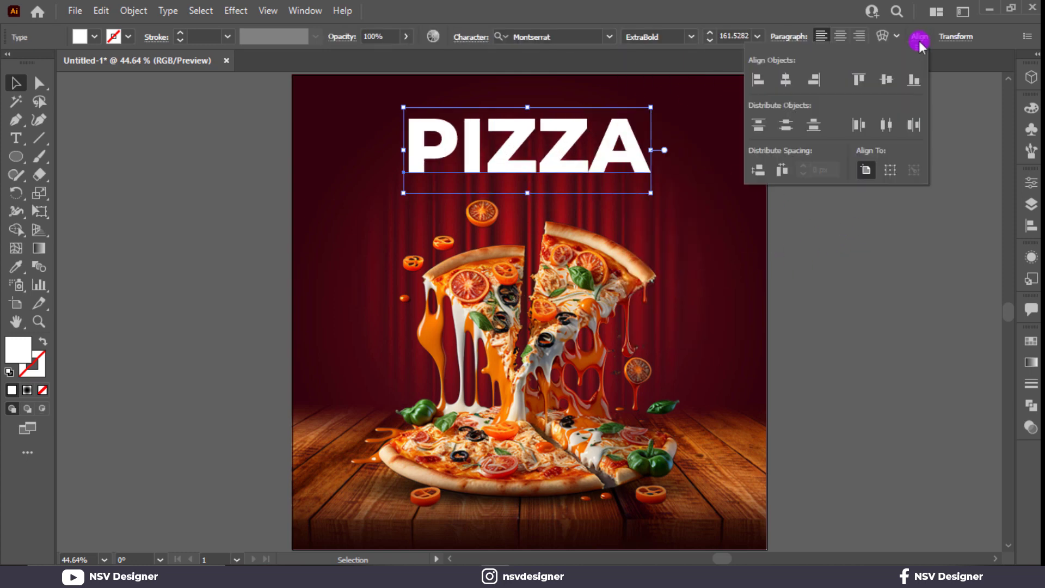
pyautogui.click(781, 80)
pyautogui.click(856, 285)
pyautogui.click(288, 163)
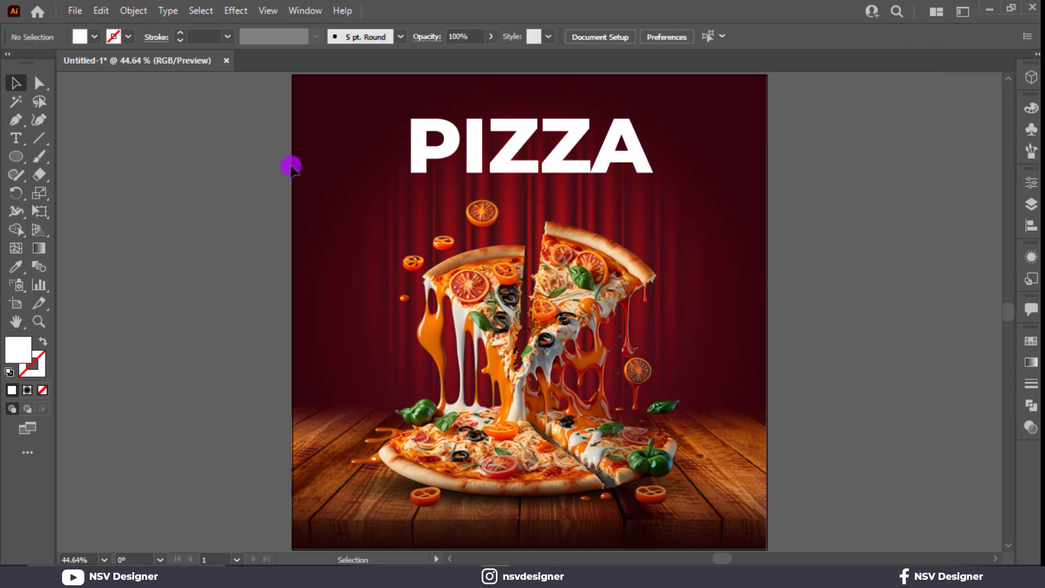
pyautogui.click(581, 168)
pyautogui.moveTo(581, 169); pyautogui.dragTo(581, 159)
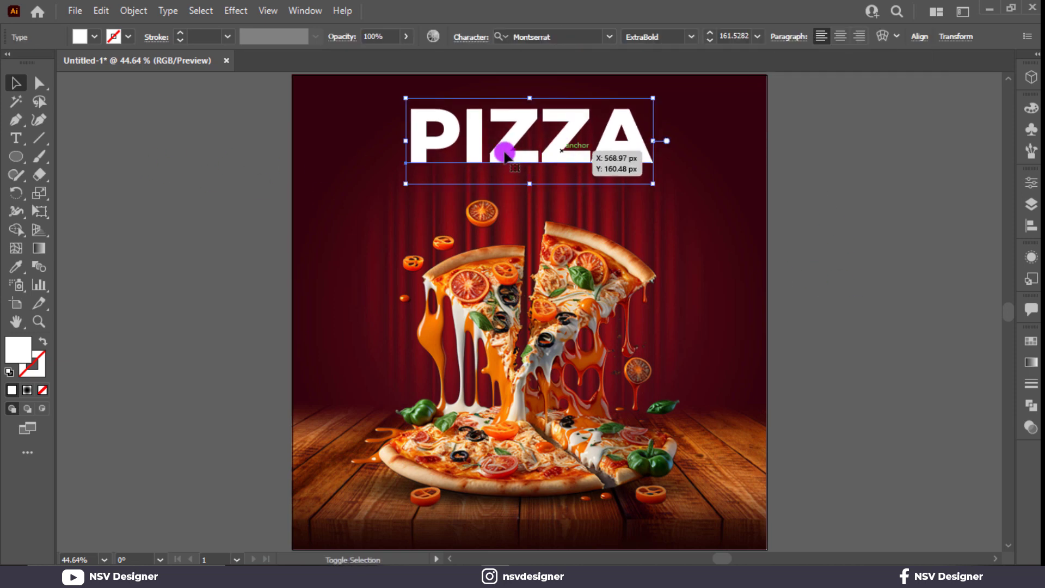
pyautogui.click(208, 156)
# Step: Draw a thin white bar below PIZZA and round its ends fully
pyautogui.moveTo(15, 156); pyautogui.dragTo(104, 152)
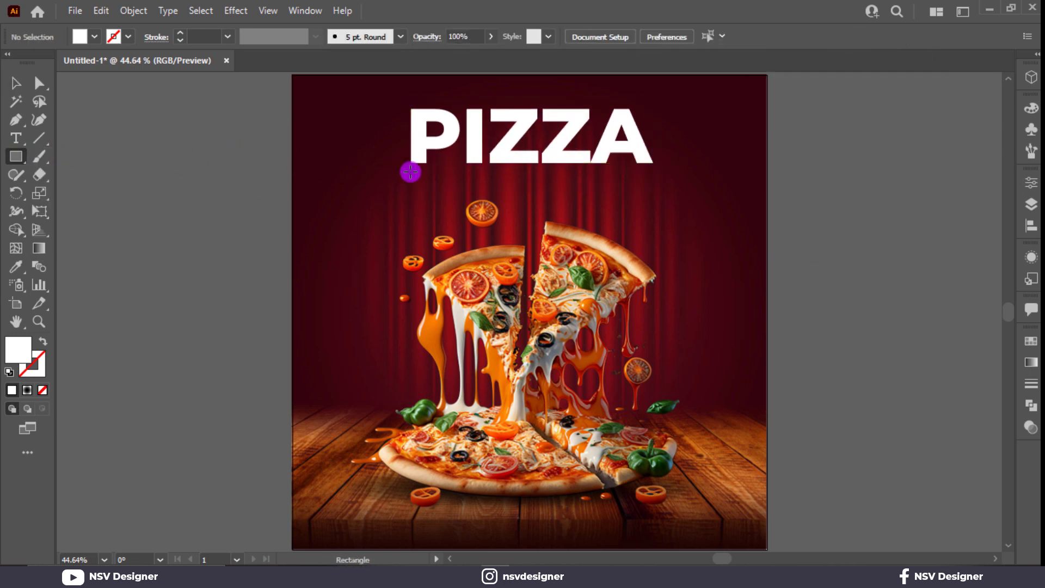
pyautogui.moveTo(411, 172); pyautogui.dragTo(652, 192)
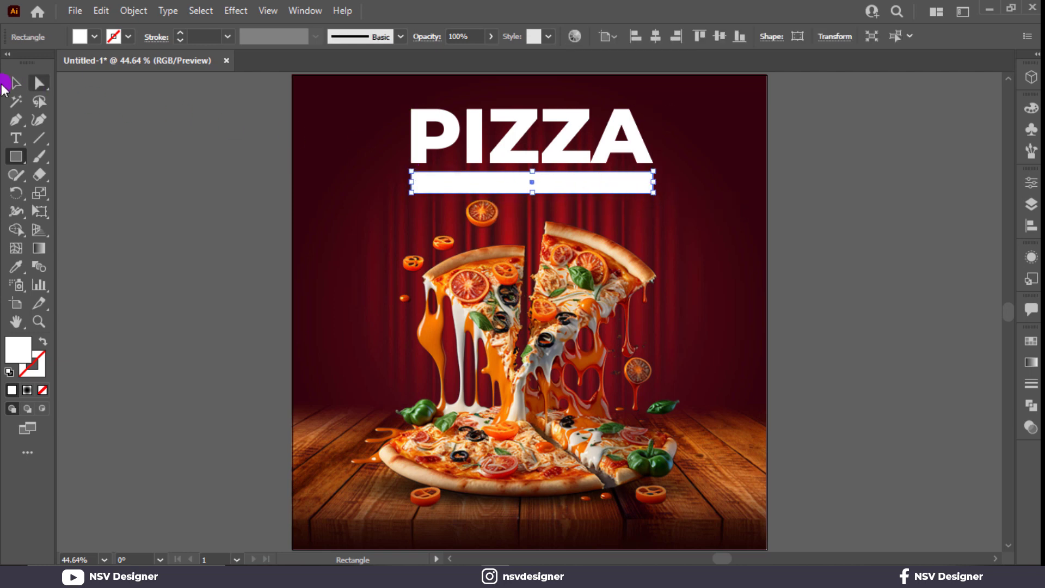
pyautogui.click(12, 83)
pyautogui.moveTo(531, 193); pyautogui.dragTo(529, 187)
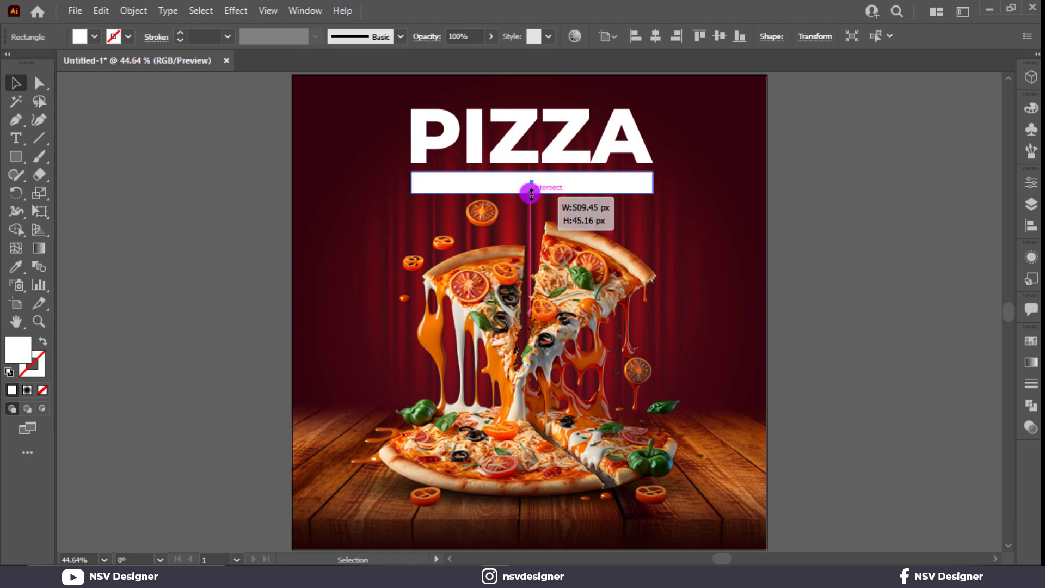
pyautogui.click(39, 83)
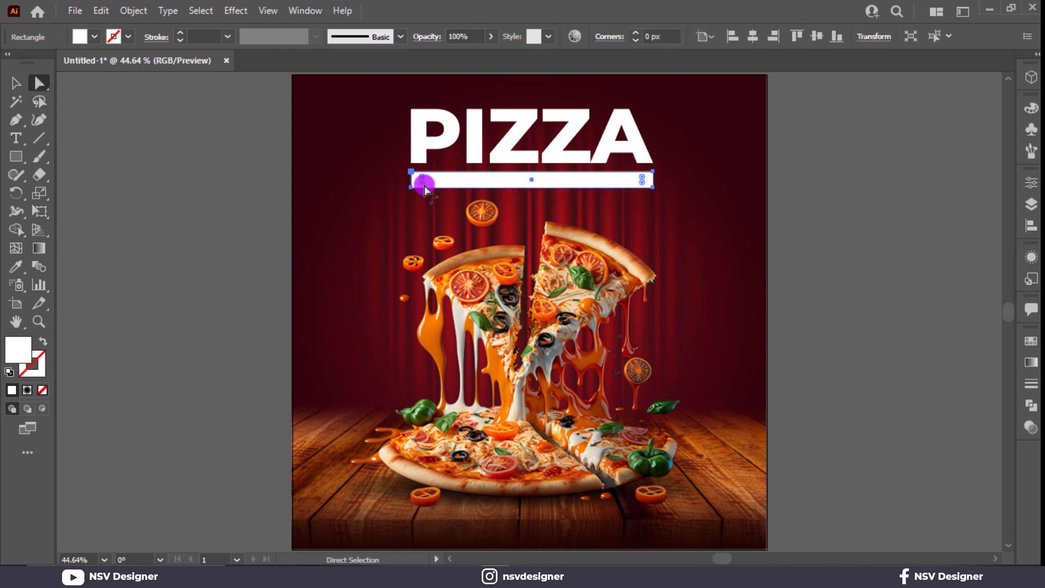
pyautogui.moveTo(424, 185); pyautogui.dragTo(436, 183)
pyautogui.click(270, 184)
# Step: Zoom in to check the bar's corner rounding, then return to 100% view
pyautogui.hotkey('ctrl', '+')
pyautogui.hotkey('ctrl', '+')
pyautogui.hotkey('ctrl', '+')
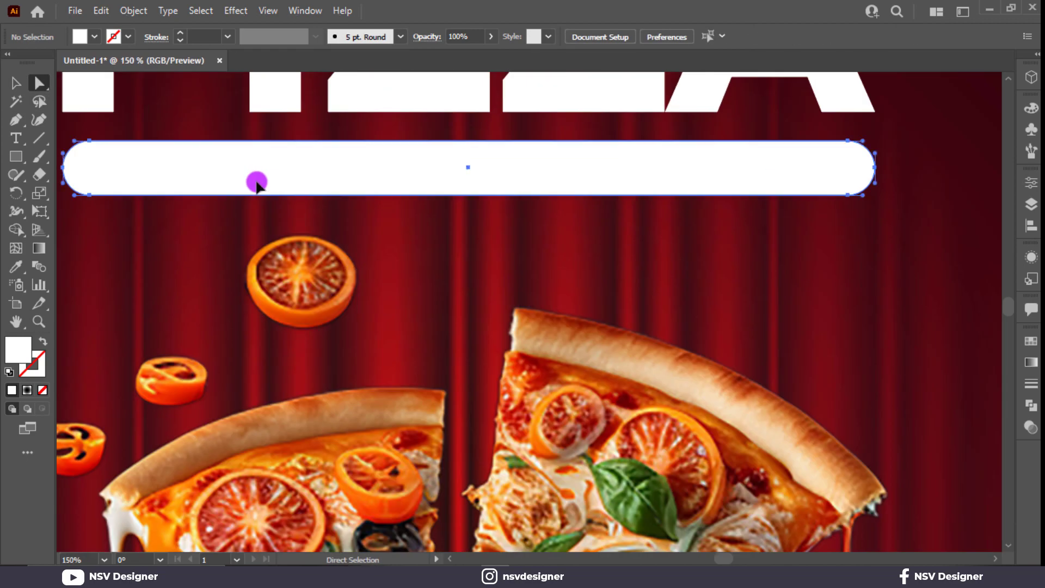
pyautogui.moveTo(138, 199); pyautogui.dragTo(375, 272)
pyautogui.moveTo(327, 242); pyautogui.dragTo(301, 237)
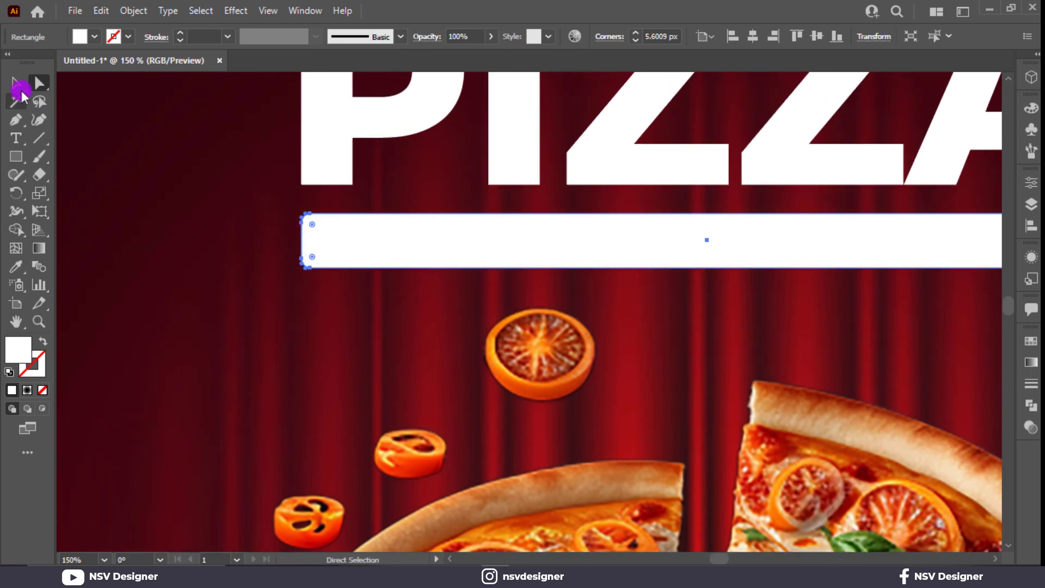
pyautogui.click(19, 88)
pyautogui.hotkey('ctrl', '1')
pyautogui.click(164, 214)
# Step: Add HOT AND SPICY text, move it into the white bar and enlarge it
pyautogui.click(23, 144)
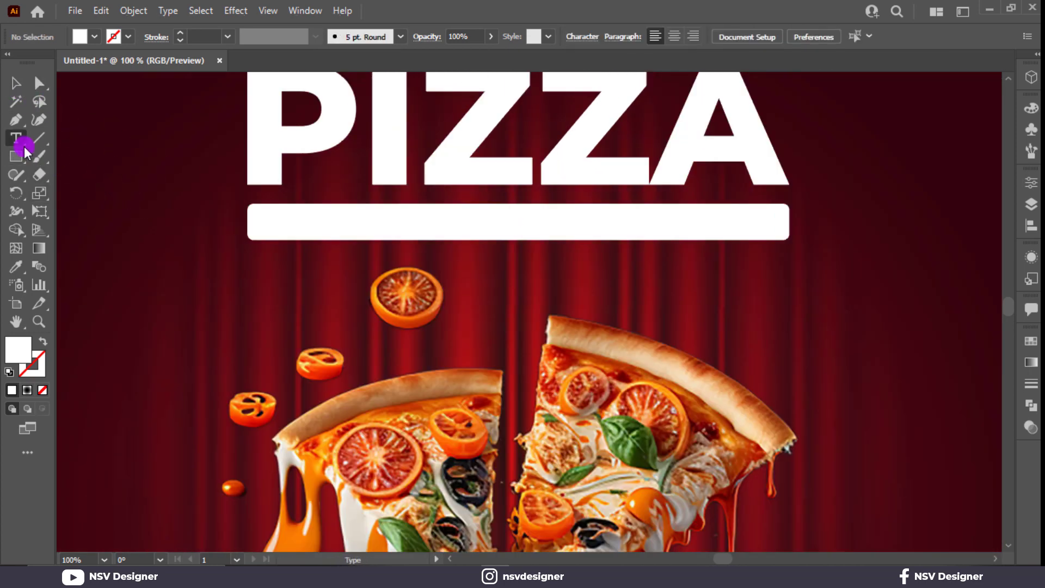
pyautogui.click(809, 304)
pyautogui.write('Go')
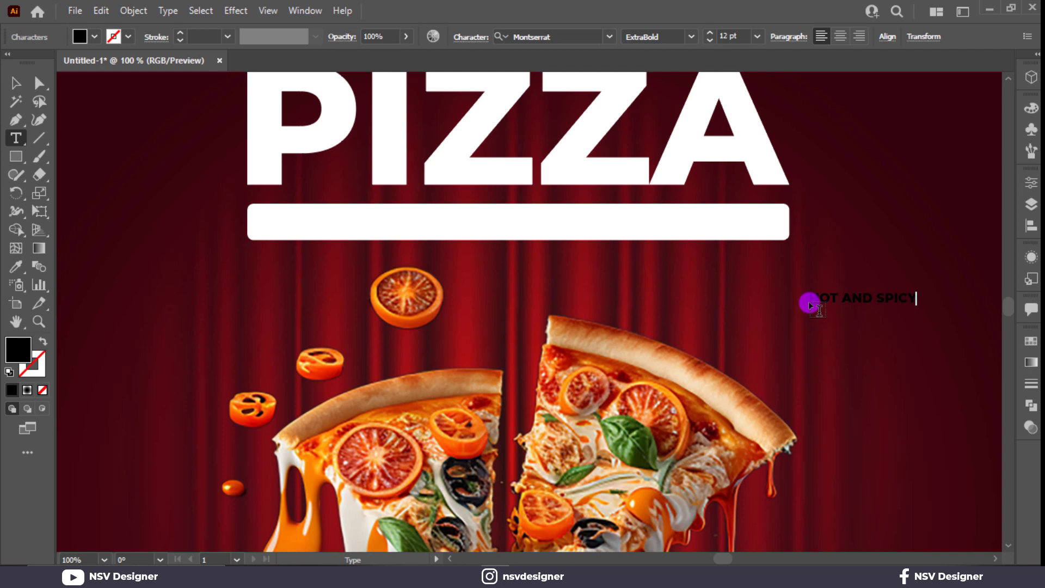
pyautogui.click(13, 83)
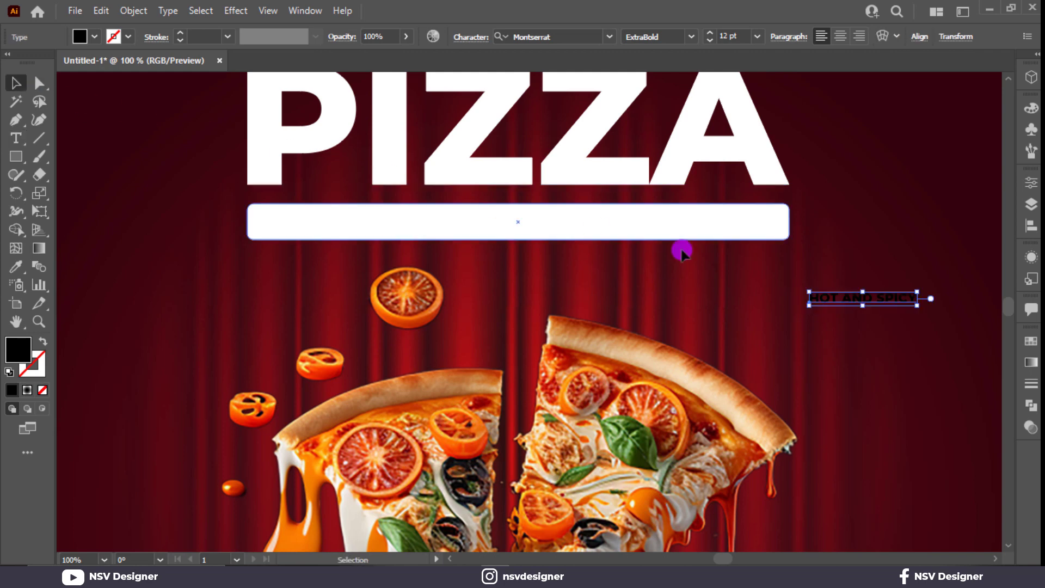
pyautogui.moveTo(870, 298); pyautogui.dragTo(347, 218)
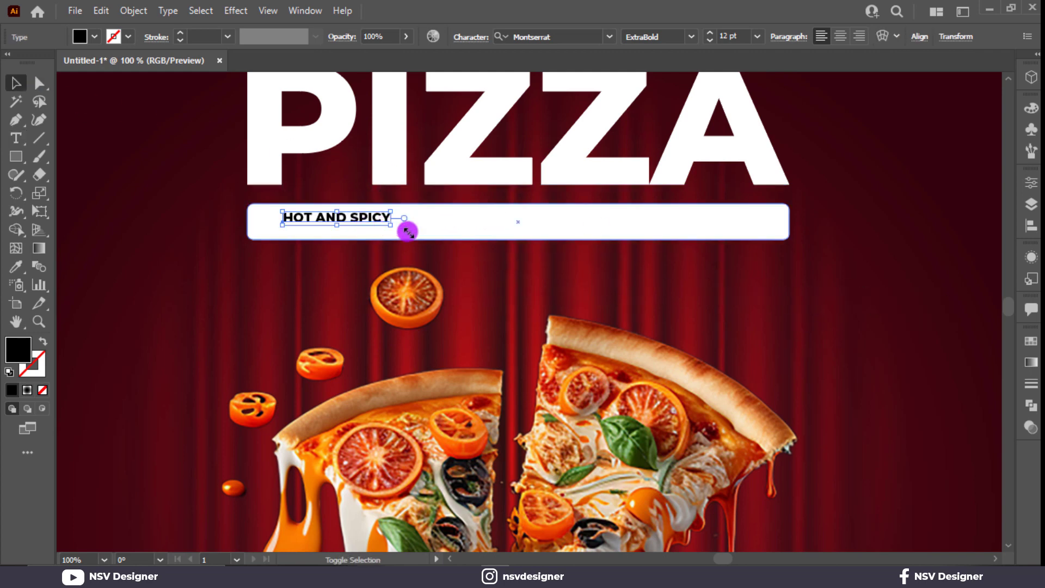
pyautogui.moveTo(407, 232)
pyautogui.mouseDown()
pyautogui.moveTo(567, 238)
pyautogui.moveTo(539, 230)
pyautogui.mouseUp()
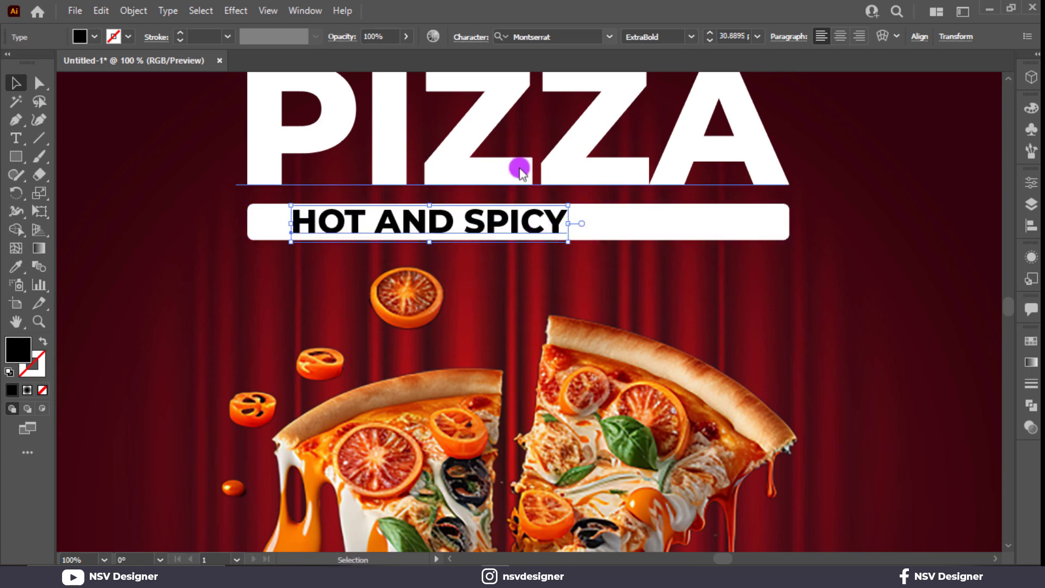
# Step: Set the HOT AND SPICY letter spacing (tracking) to 500
pyautogui.click(473, 38)
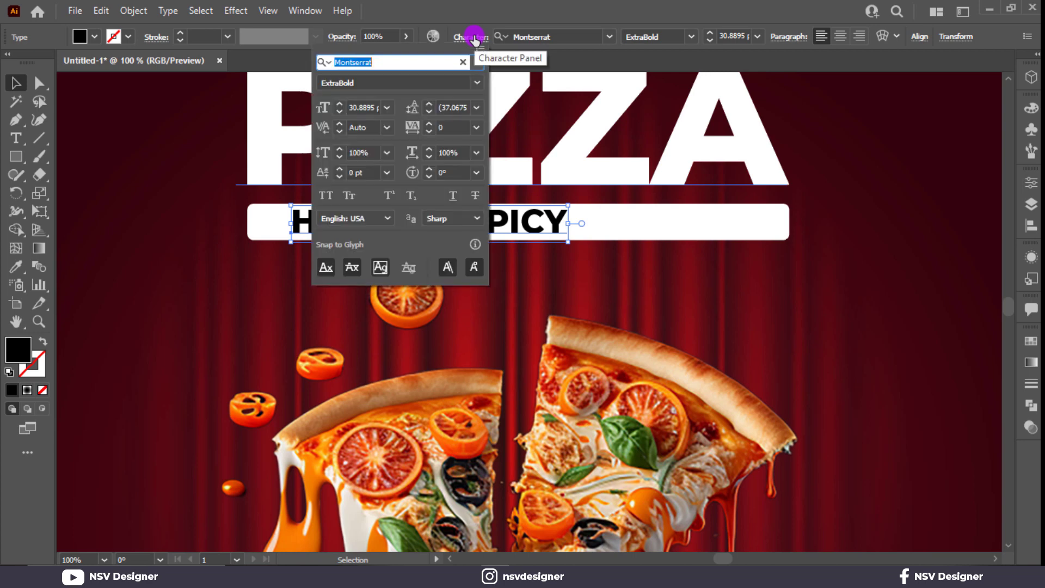
pyautogui.click(479, 152)
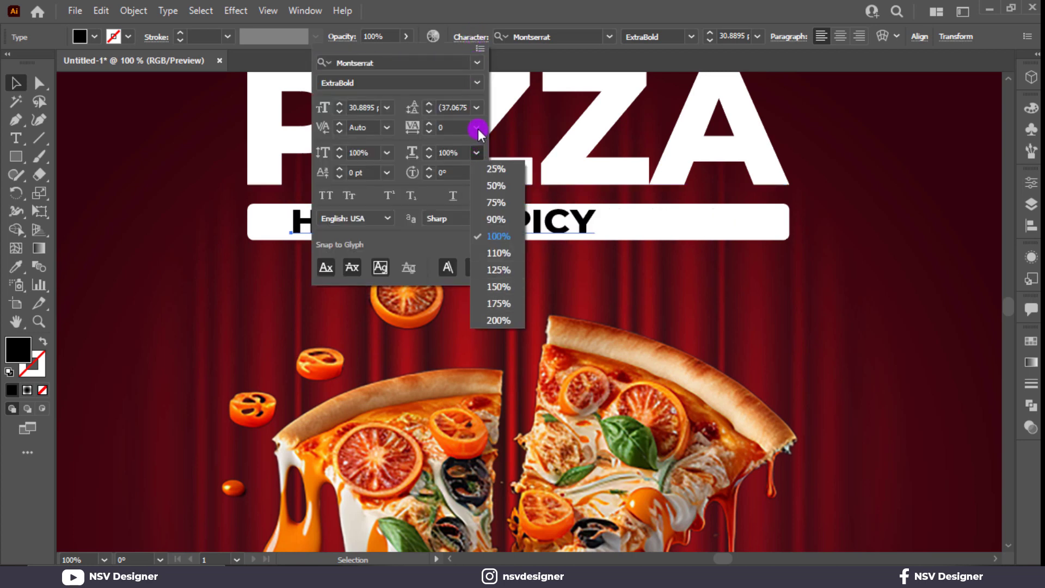
pyautogui.click(478, 128)
pyautogui.click(476, 127)
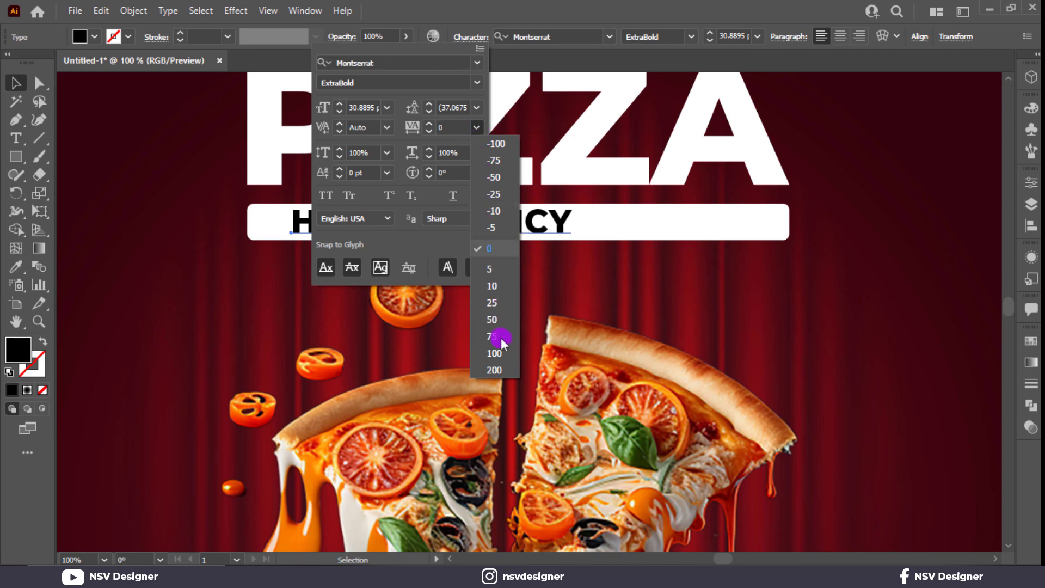
pyautogui.click(504, 368)
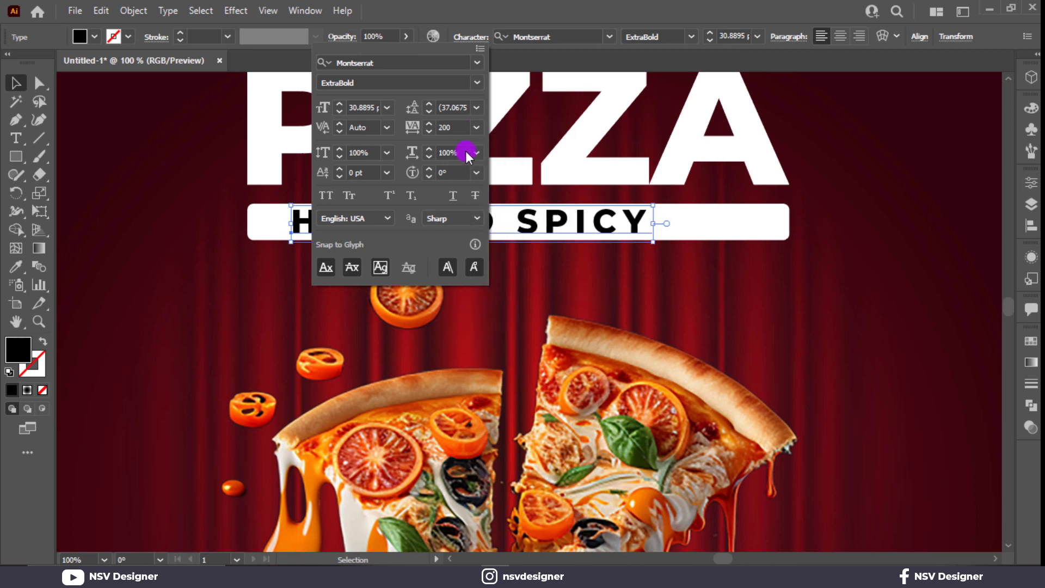
pyautogui.click(448, 126)
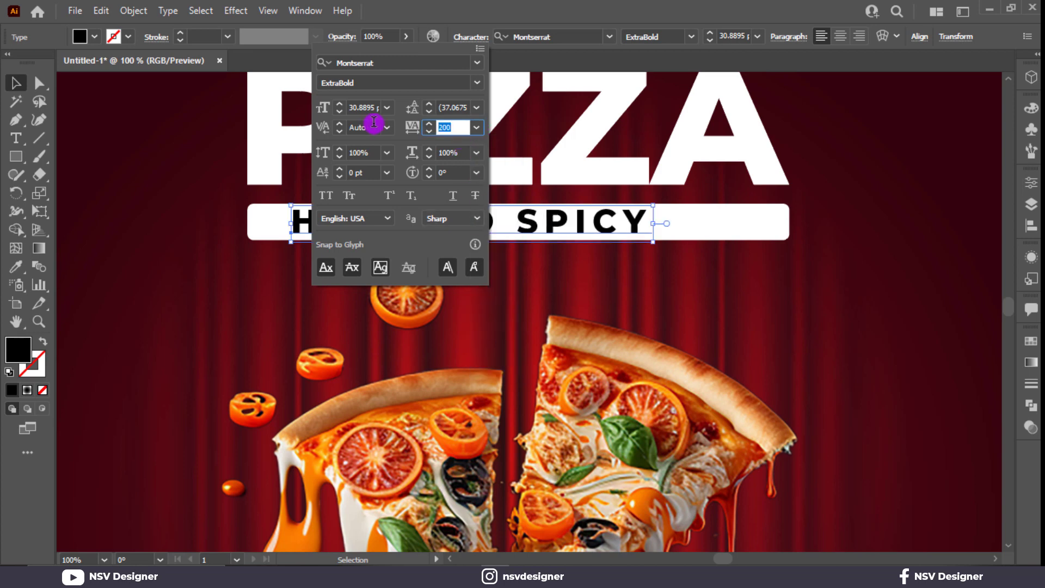
pyautogui.write('500')
pyautogui.press('Return')
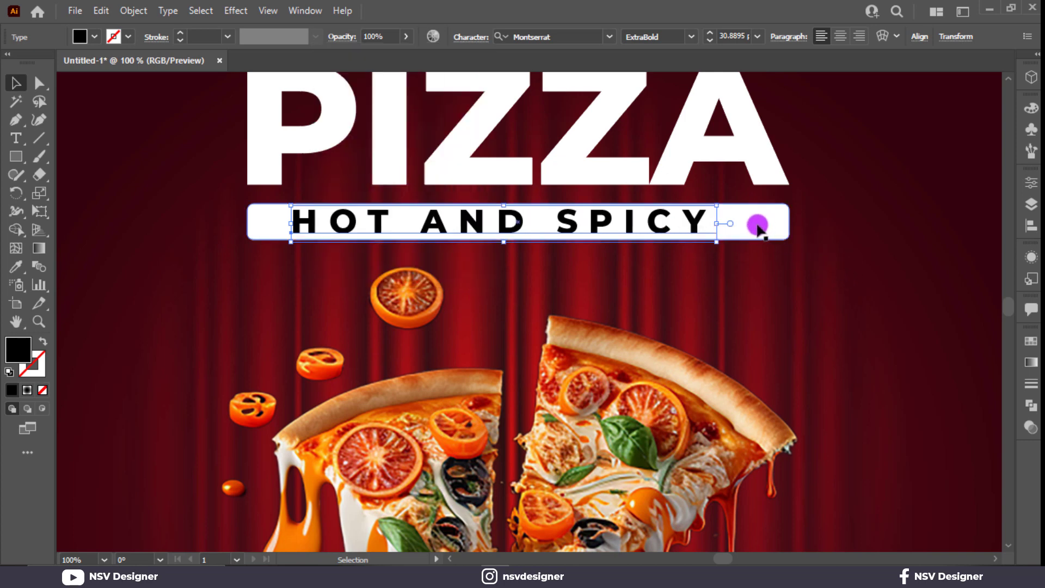
# Step: Centre HOT AND SPICY on the white bar, then fit the whole poster in view
pyautogui.keyDown('shift'); pyautogui.click(756, 223); pyautogui.keyUp('shift')
pyautogui.click(513, 36)
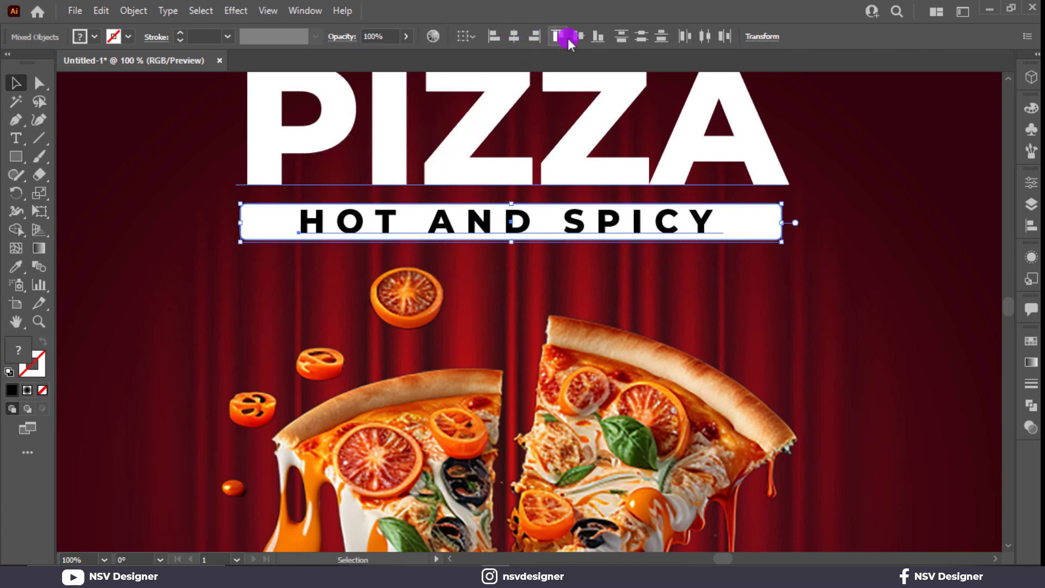
pyautogui.click(578, 36)
pyautogui.click(847, 200)
pyautogui.click(673, 224)
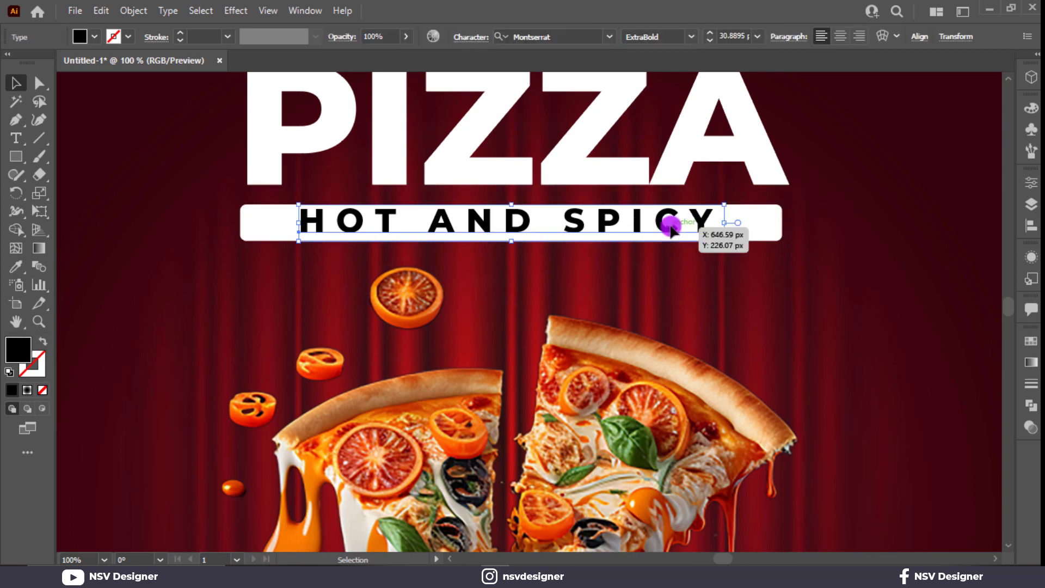
pyautogui.click(837, 238)
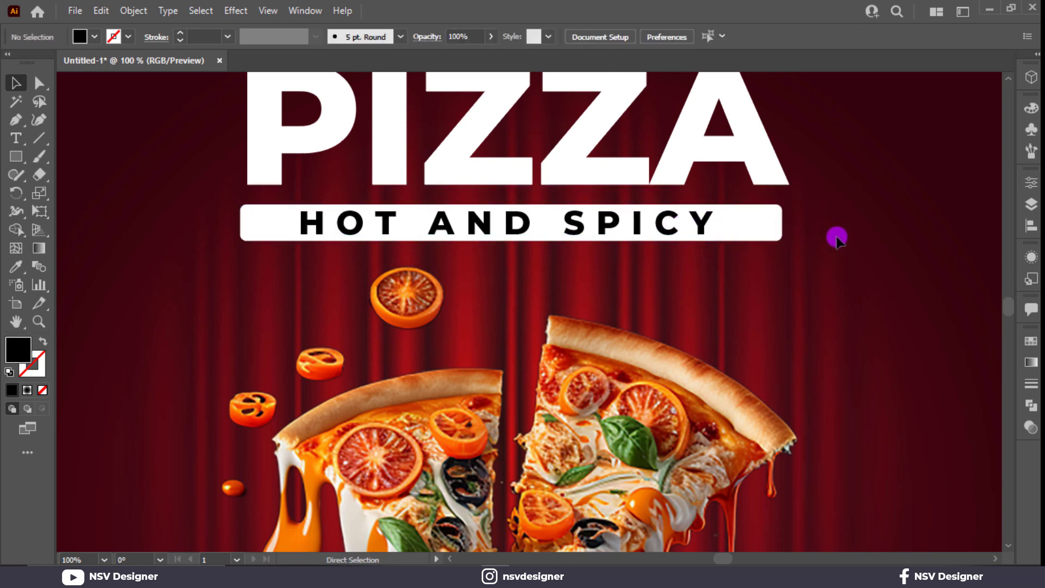
pyautogui.hotkey('ctrl', '0')
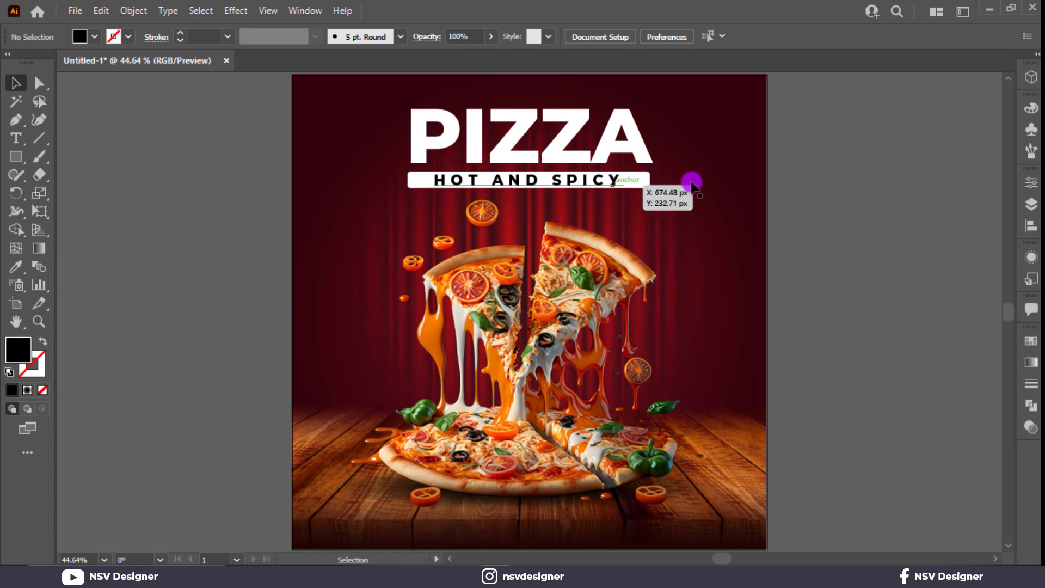
pyautogui.hotkey('ctrl', 'a')
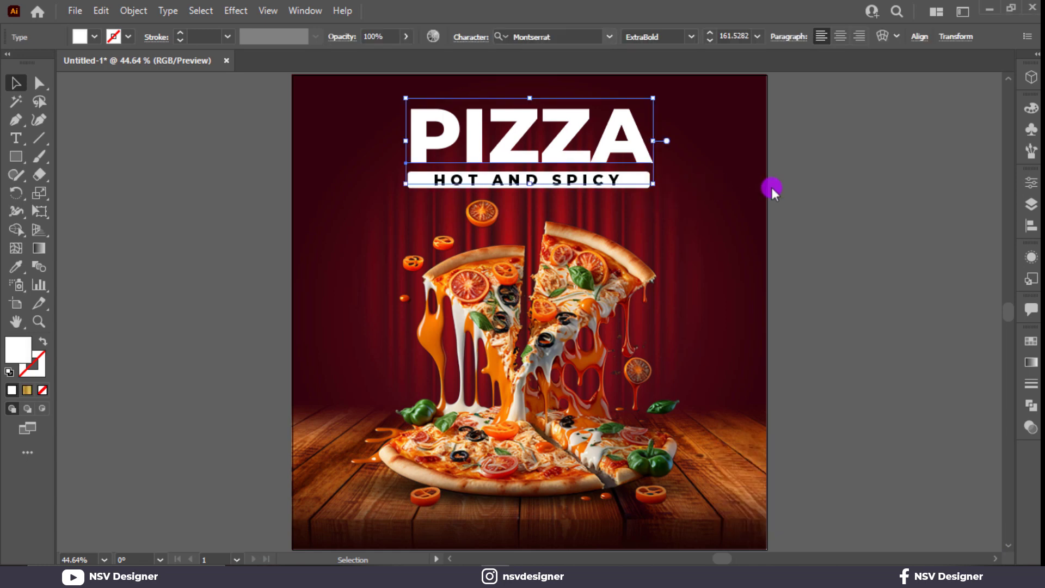
# Step: Add a gold gradient fill to the PIZZA title in the Appearance panel
pyautogui.click(830, 193)
pyautogui.click(574, 121)
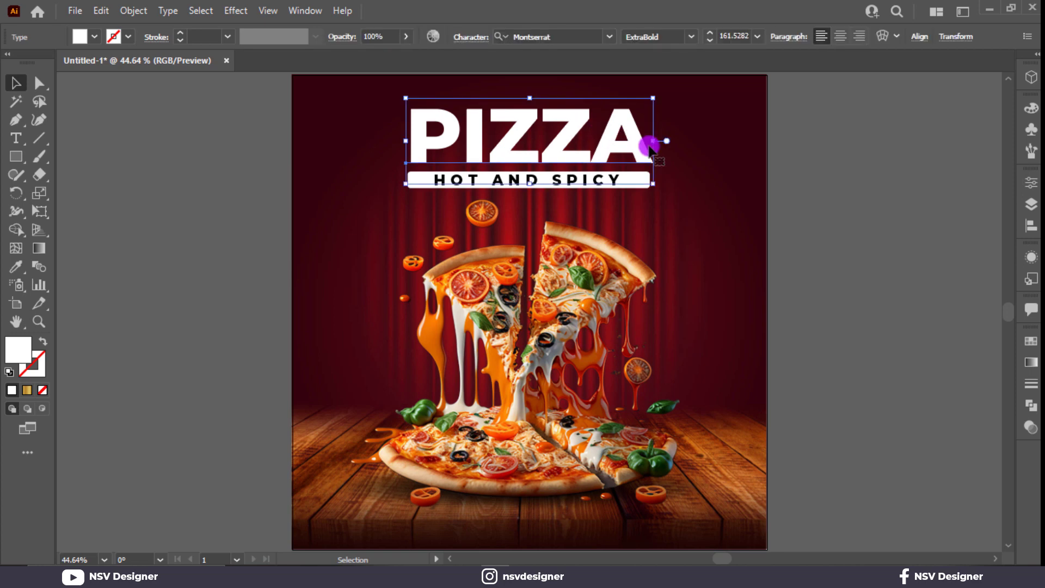
pyautogui.click(1031, 258)
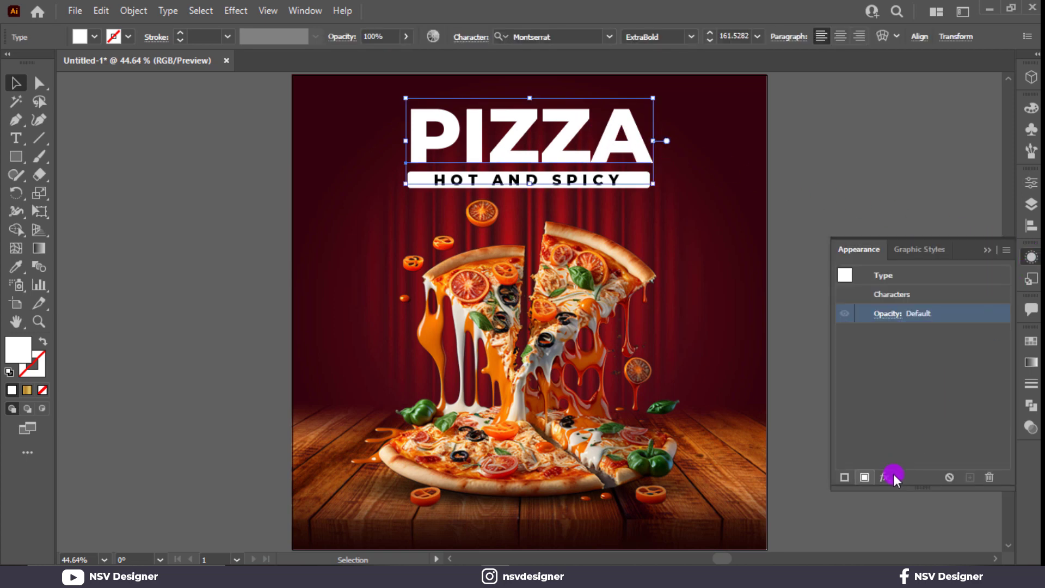
pyautogui.click(862, 477)
pyautogui.click(926, 333)
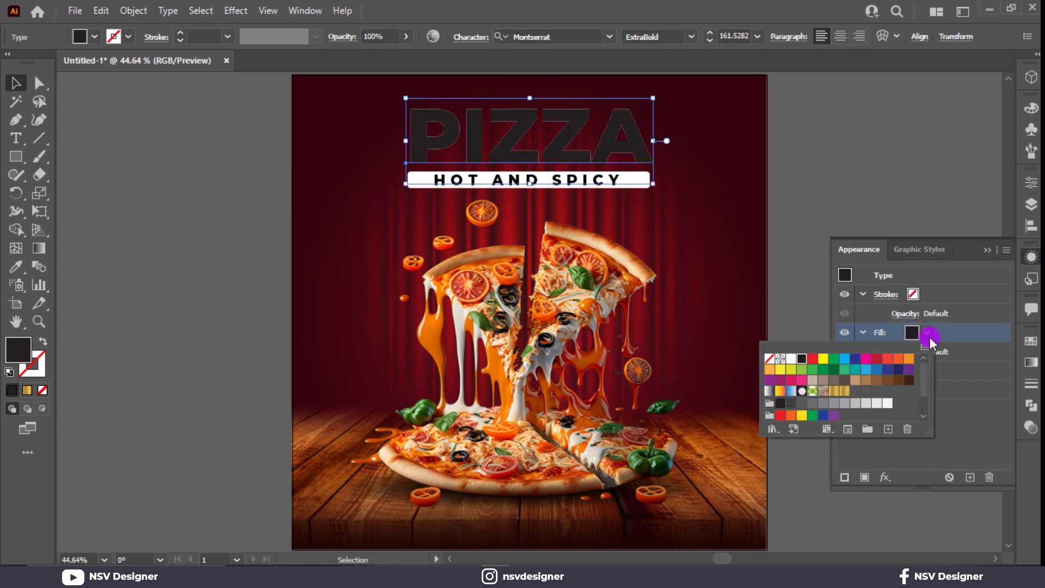
pyautogui.click(832, 392)
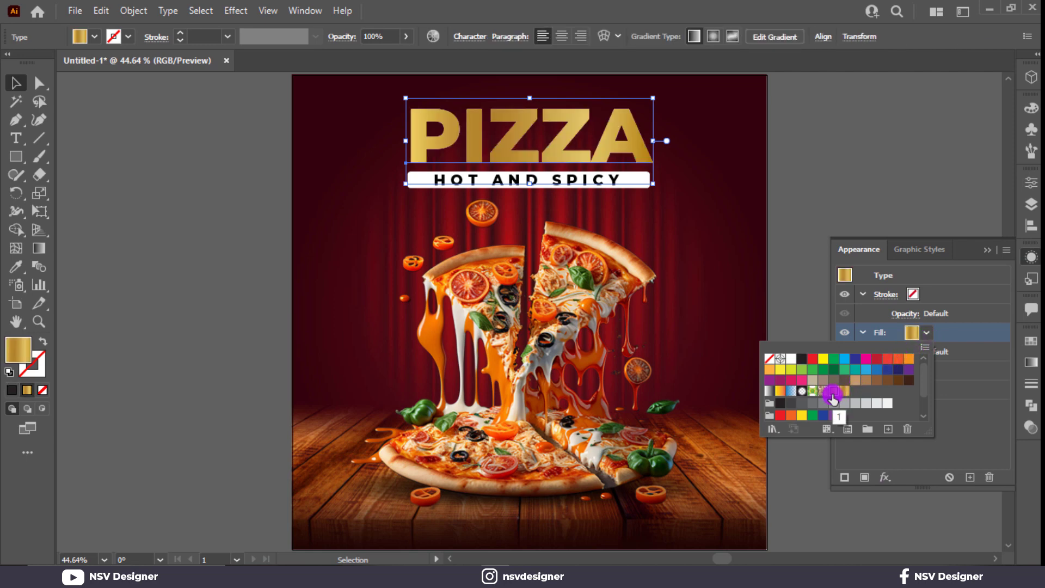
pyautogui.click(870, 180)
pyautogui.click(713, 191)
# Step: Fill the bar behind HOT AND SPICY with the gold gradient and close Appearance
pyautogui.click(632, 185)
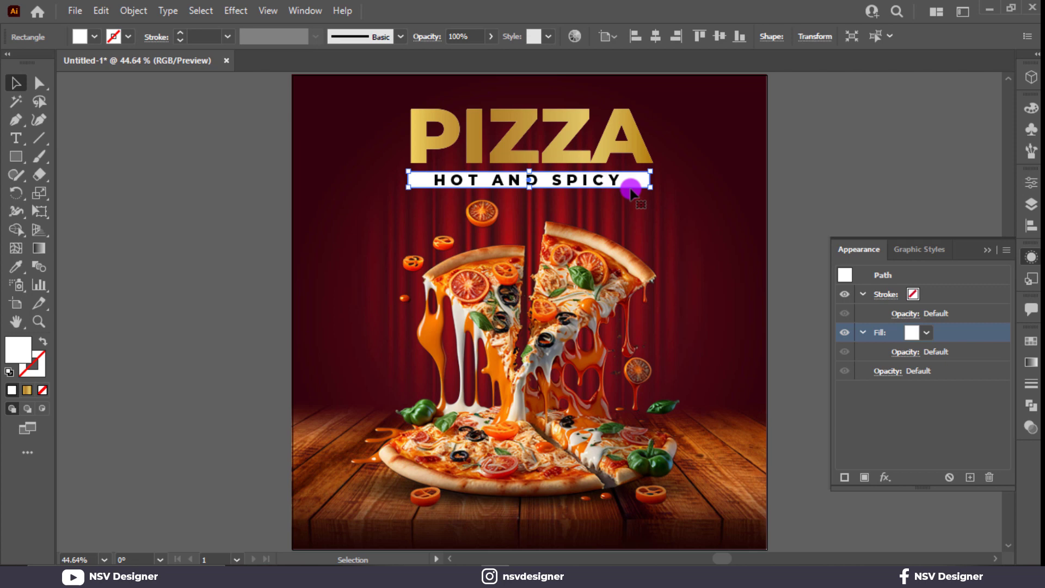
pyautogui.click(79, 36)
pyautogui.click(83, 96)
pyautogui.click(804, 199)
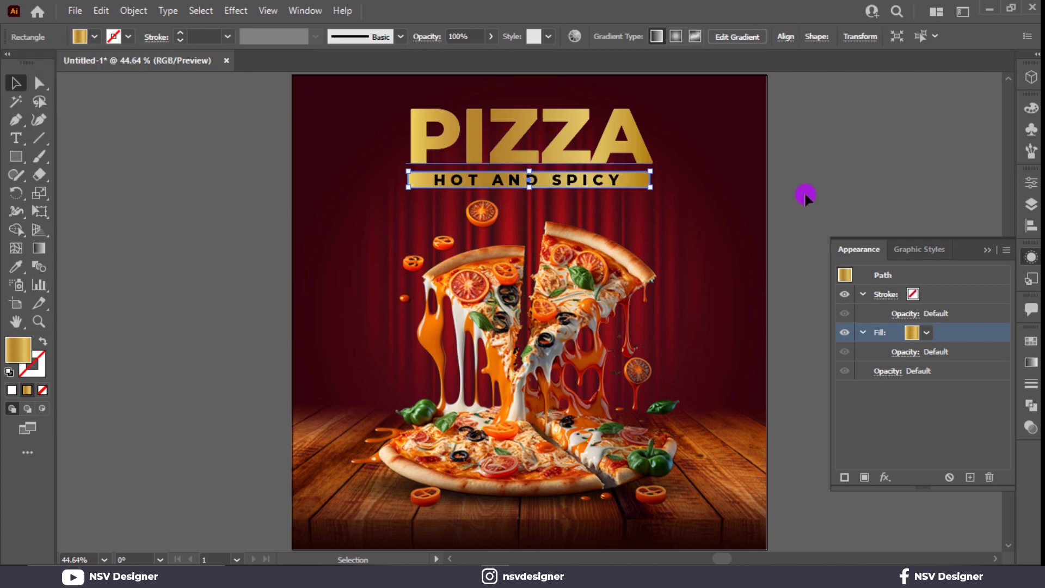
pyautogui.click(577, 185)
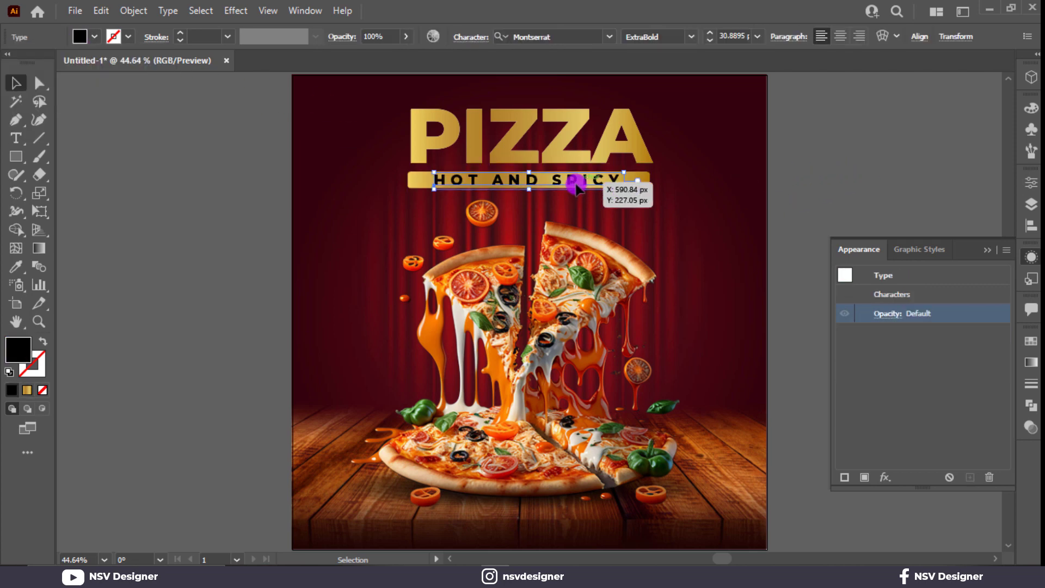
pyautogui.click(987, 250)
pyautogui.click(913, 192)
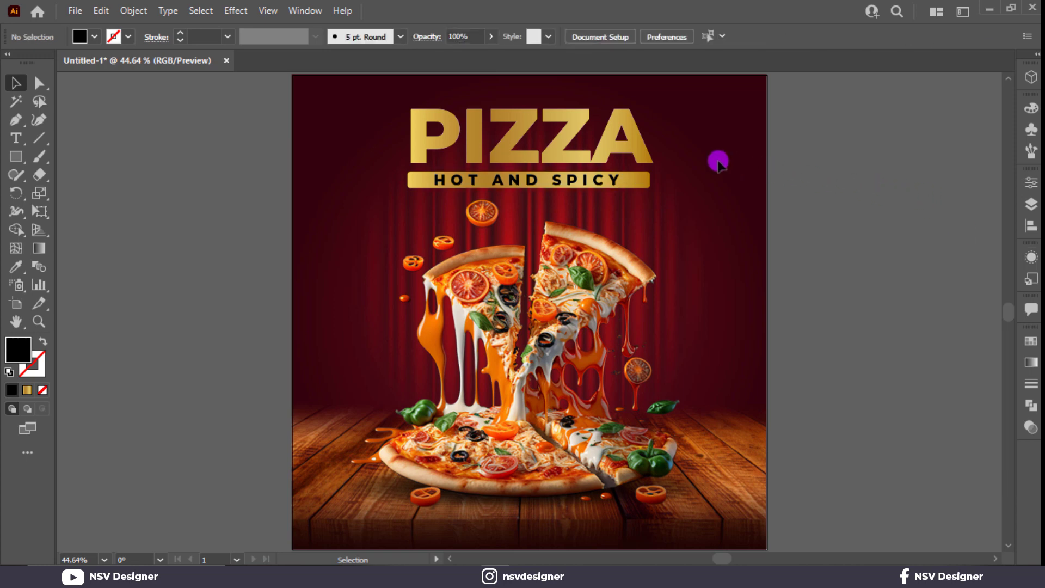
# Step: Apply a drop shadow to the PIZZA and HOT AND SPICY title
pyautogui.click(644, 144)
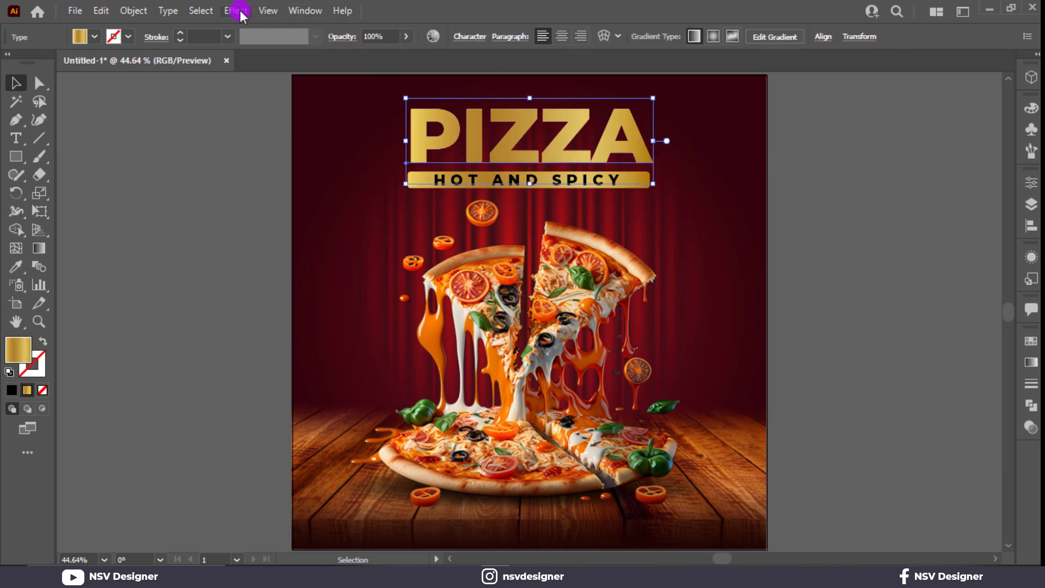
pyautogui.click(239, 13)
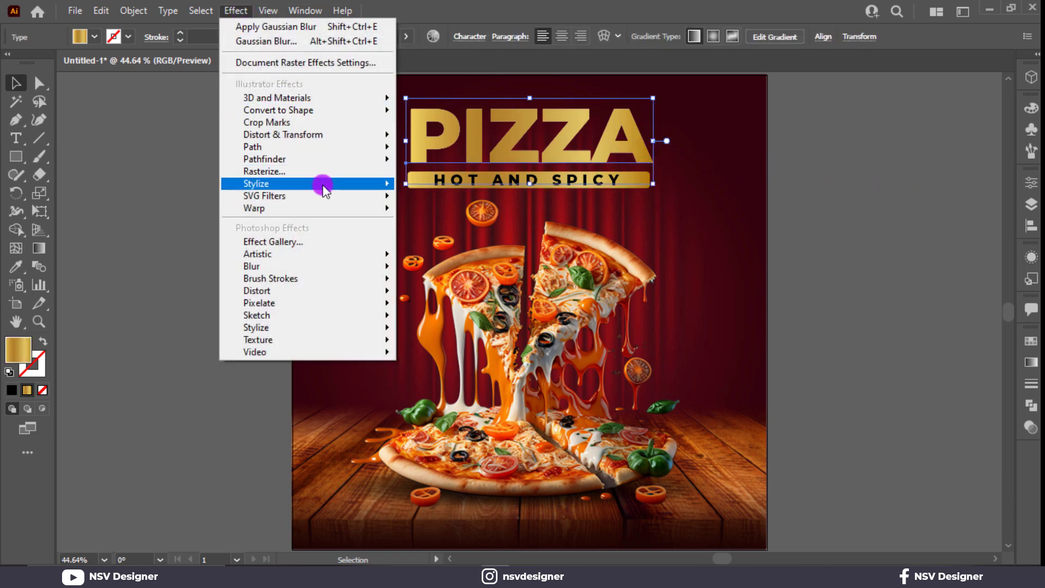
pyautogui.moveTo(256, 184)
pyautogui.click(417, 182)
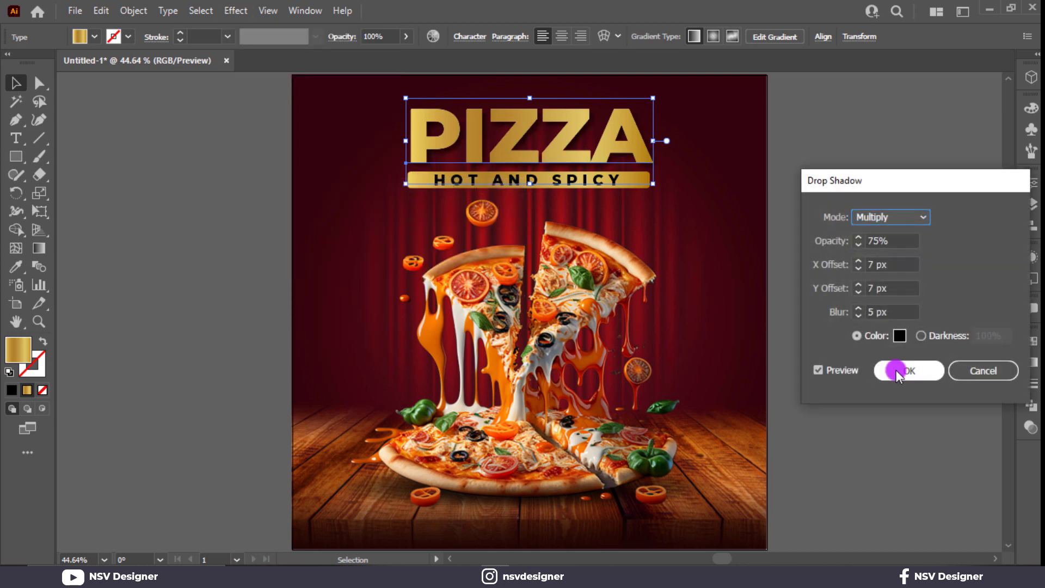
pyautogui.click(896, 370)
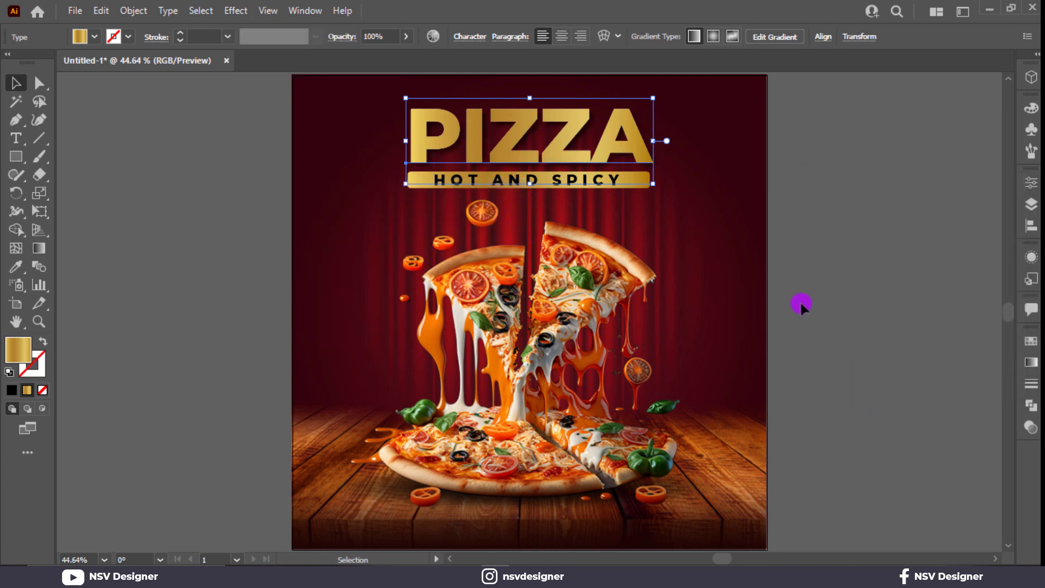
pyautogui.click(749, 196)
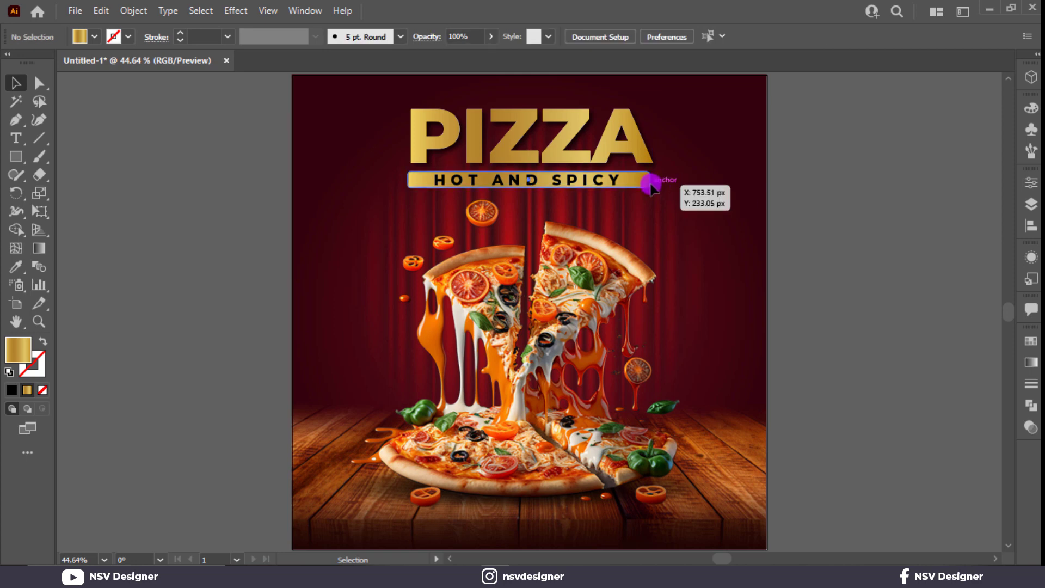
# Step: Add a 3 px offset path outline around the HOT AND SPICY banner
pyautogui.click(648, 179)
pyautogui.click(132, 11)
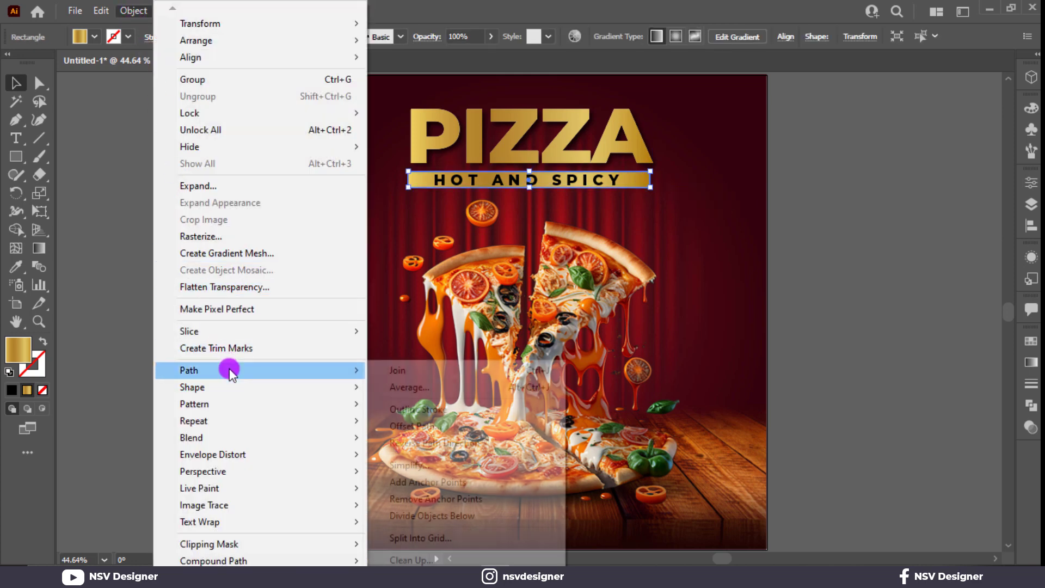
pyautogui.click(398, 426)
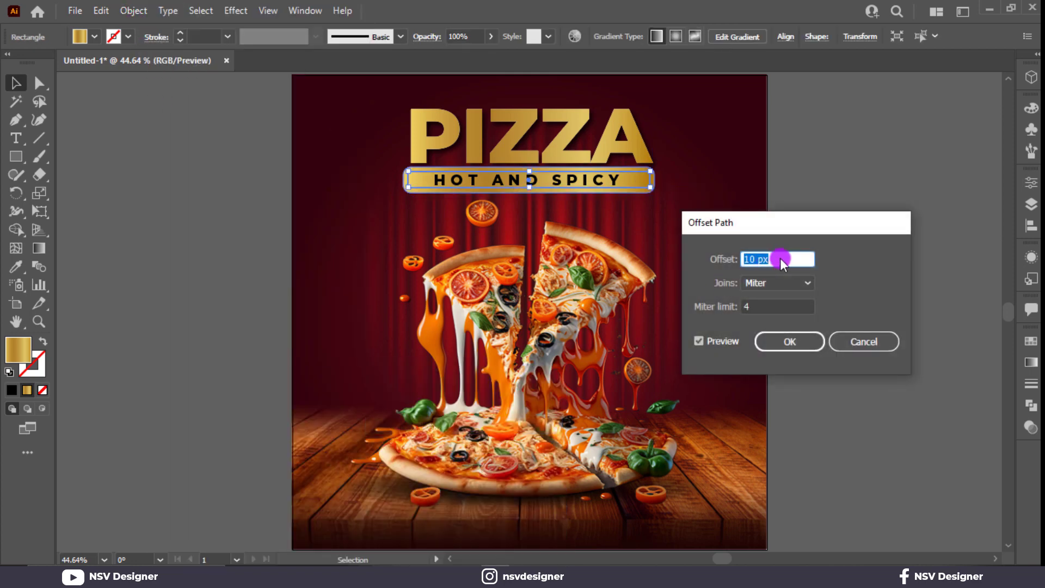
pyautogui.write('3')
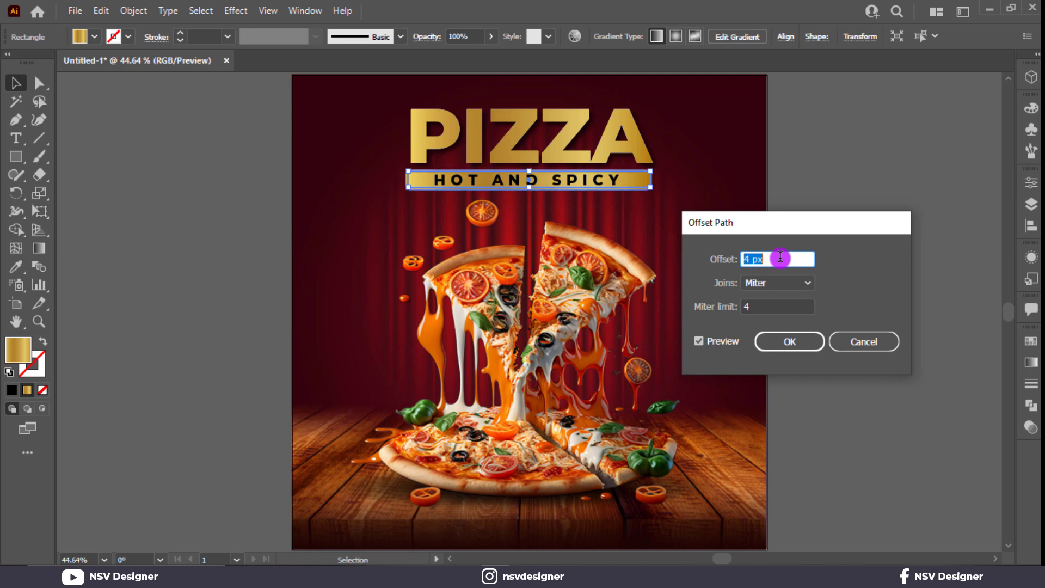
pyautogui.click(789, 342)
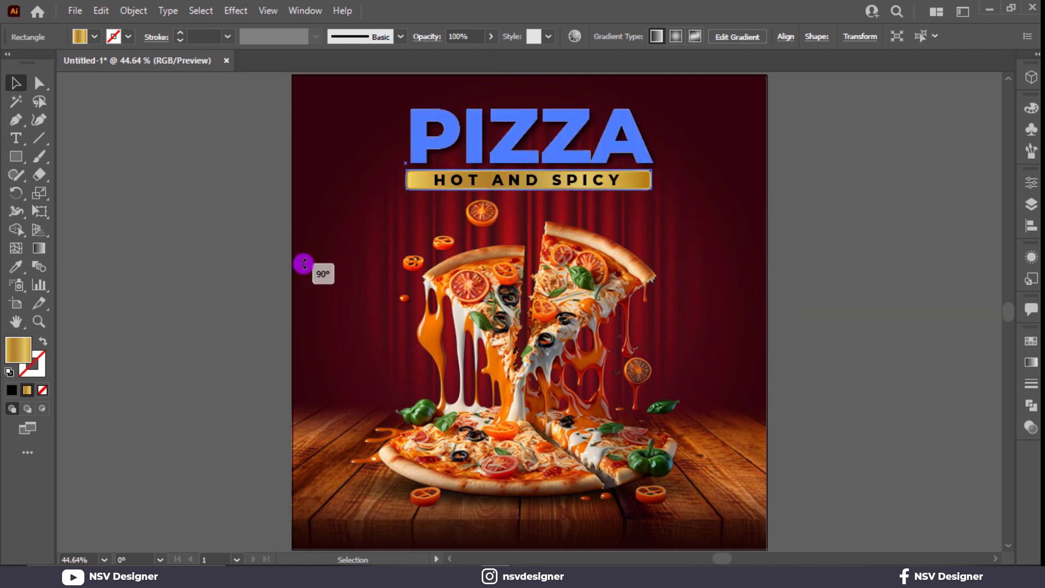
pyautogui.click(858, 249)
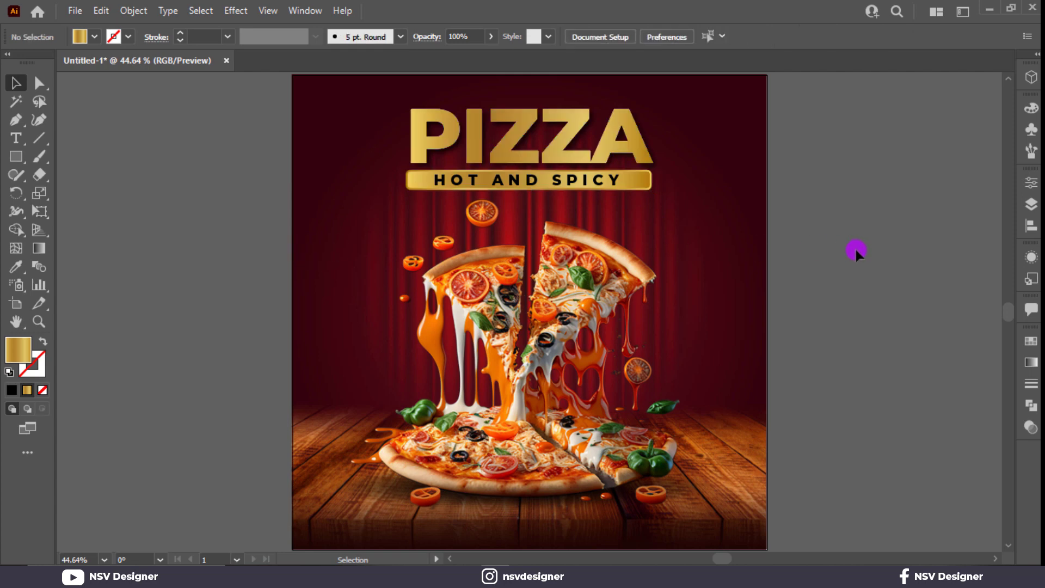
pyautogui.click(637, 144)
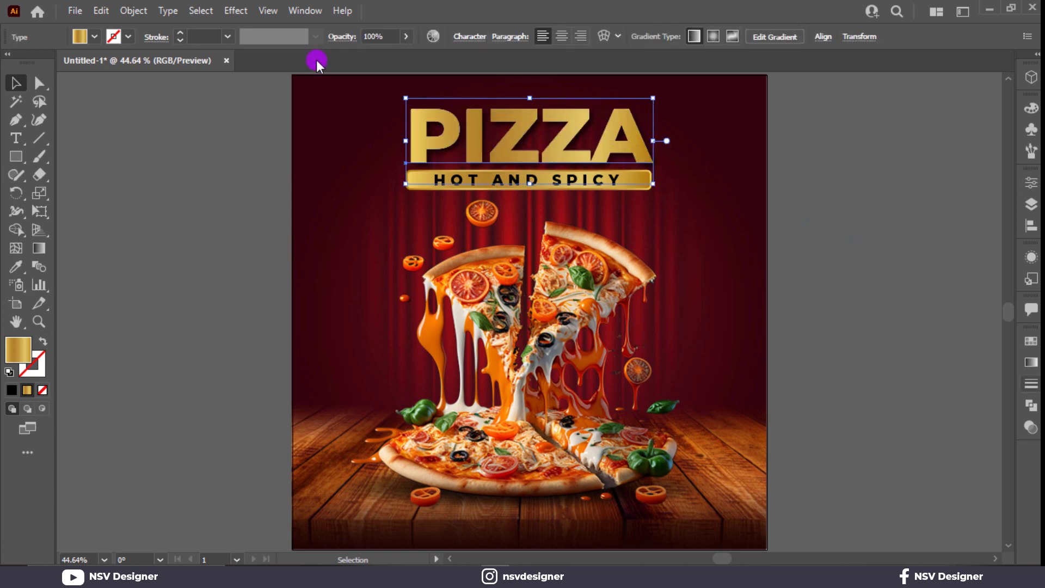
pyautogui.click(133, 10)
pyautogui.moveTo(188, 370)
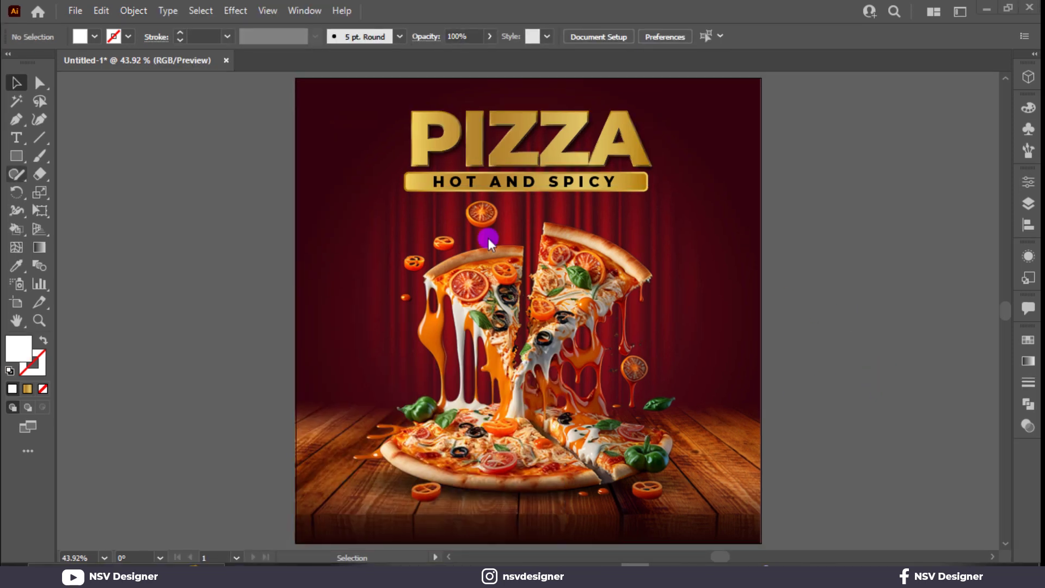
pyautogui.click(17, 137)
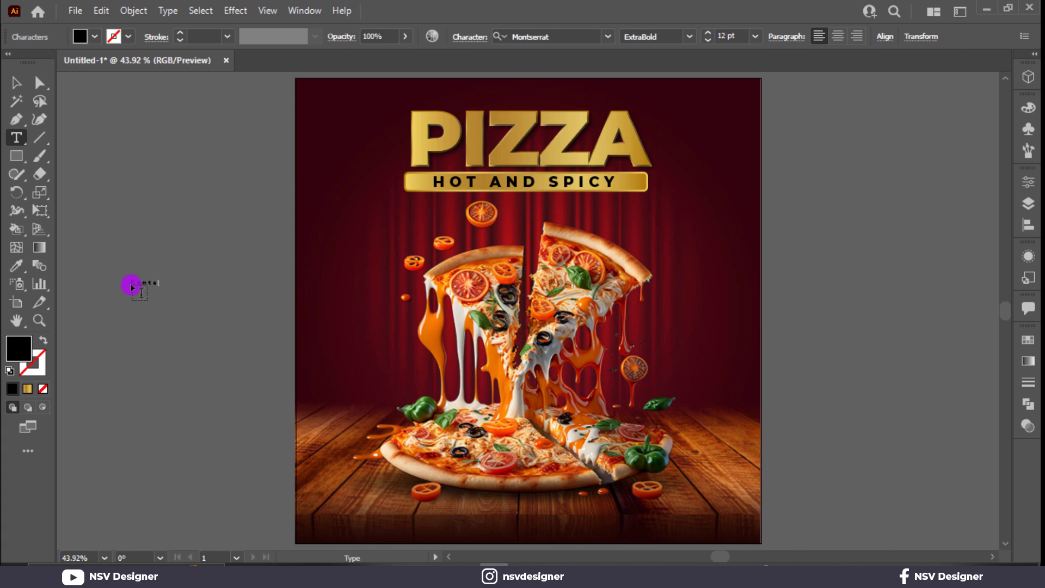
# Step: Reset the Contact text's tracking to 0, make it white and enlarge it to about 44 pt
pyautogui.click(15, 83)
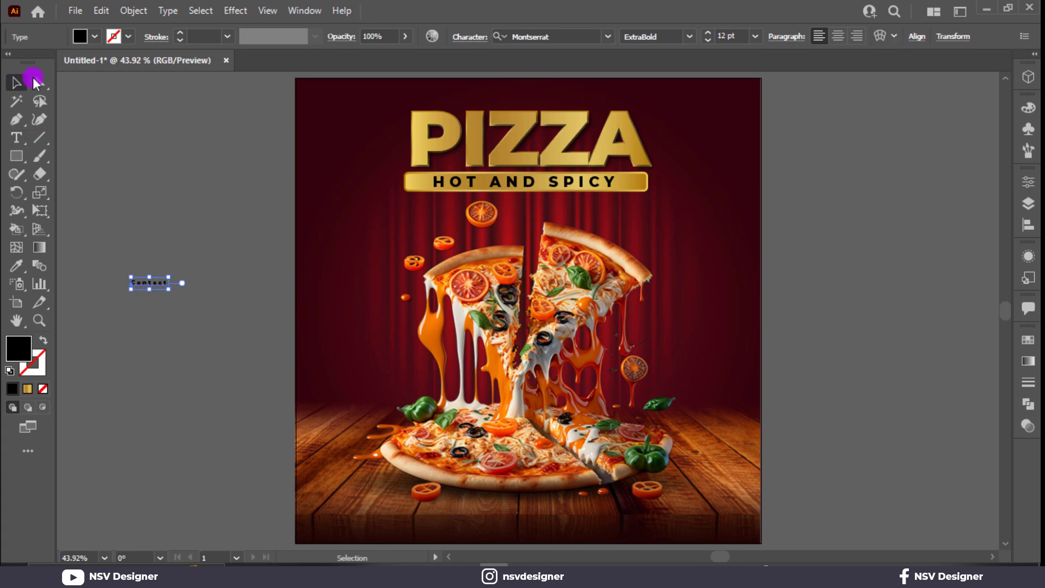
pyautogui.click(612, 37)
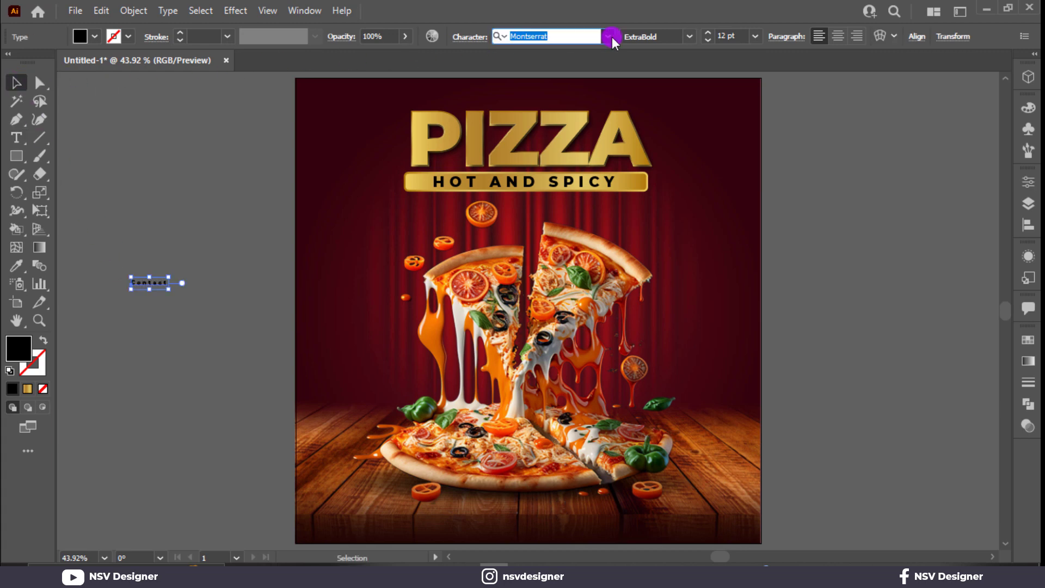
pyautogui.press('Escape')
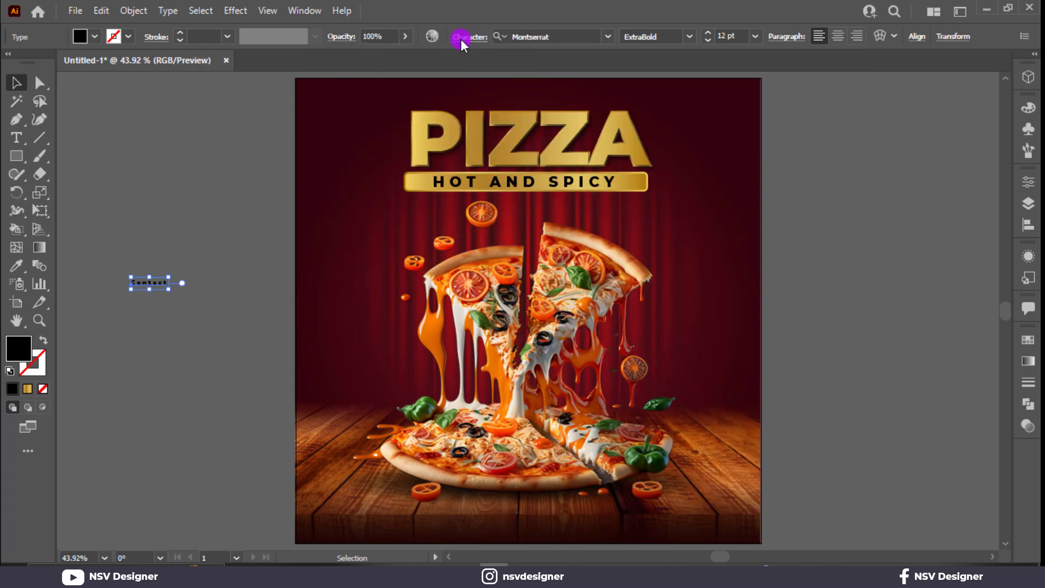
pyautogui.click(466, 37)
pyautogui.click(476, 129)
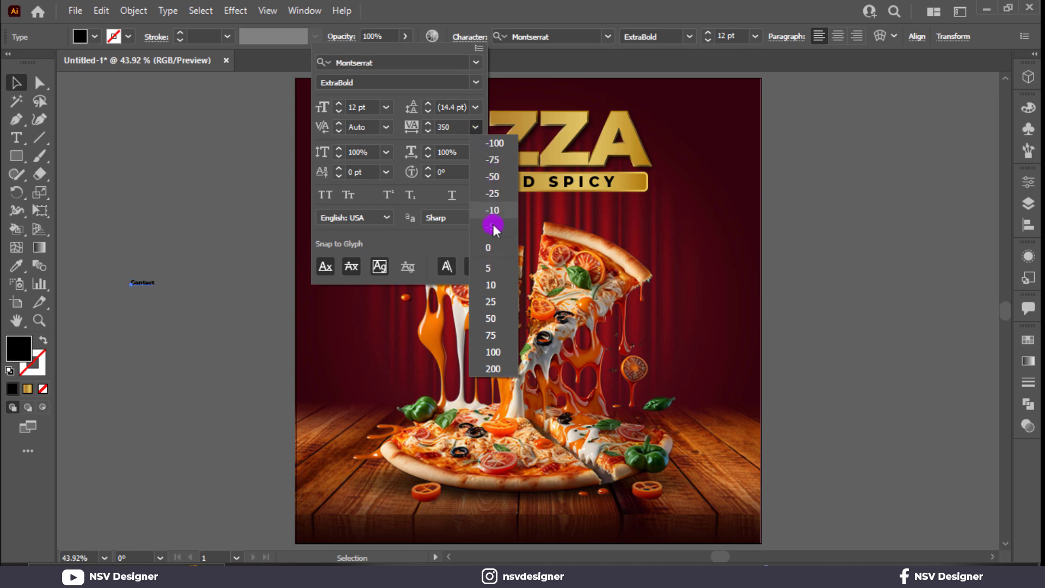
pyautogui.click(490, 239)
pyautogui.click(94, 36)
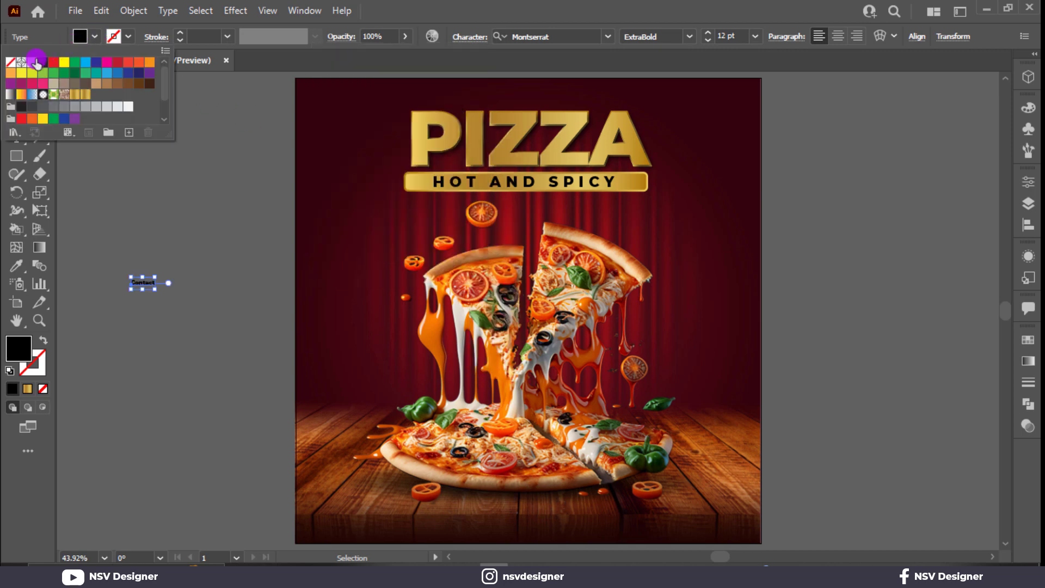
pyautogui.click(31, 62)
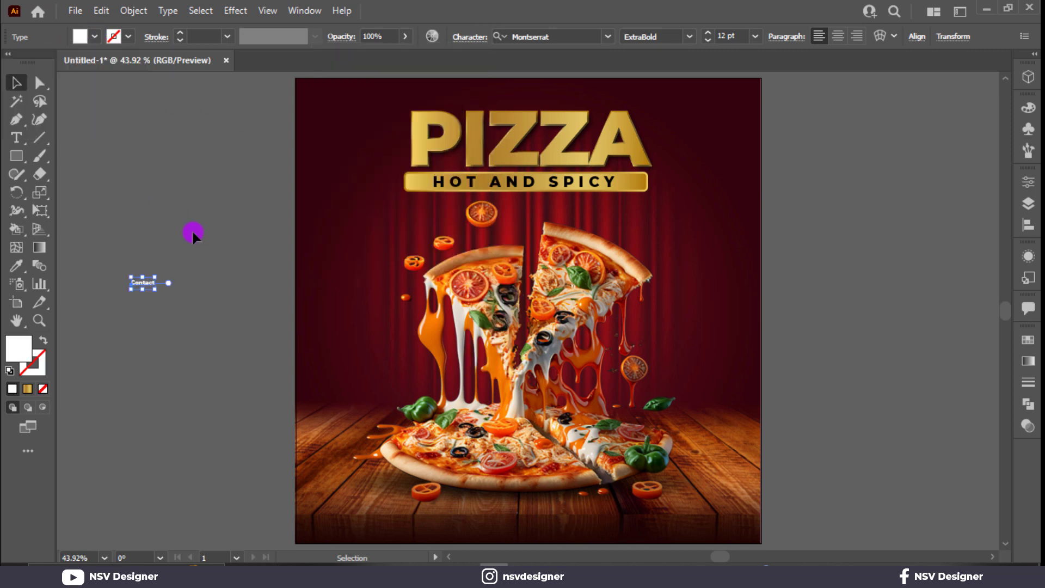
pyautogui.moveTo(164, 277); pyautogui.dragTo(192, 298)
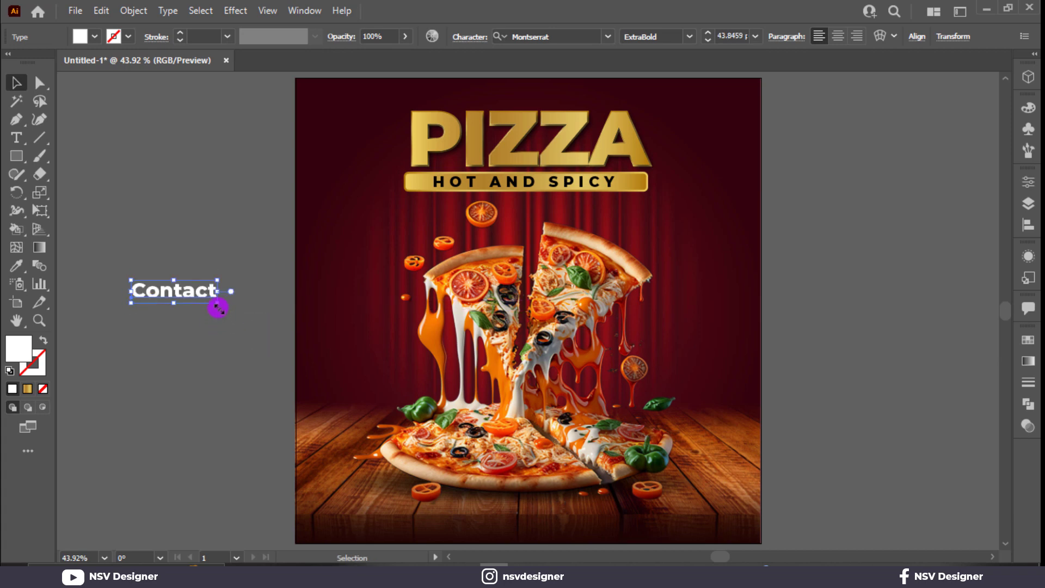
pyautogui.click(203, 291)
# Step: Move the Contact text onto the poster's bottom-left corner
pyautogui.moveTo(163, 297)
pyautogui.mouseDown()
pyautogui.moveTo(339, 522)
pyautogui.moveTo(342, 512)
pyautogui.mouseUp()
pyautogui.scroll(2, 537, 494)
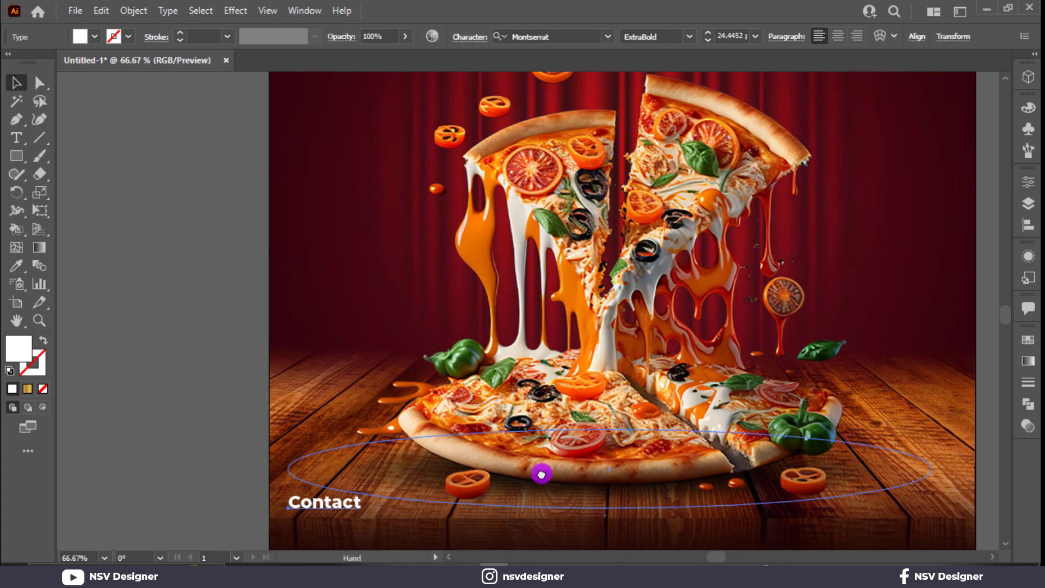
pyautogui.moveTo(541, 475); pyautogui.dragTo(490, 397)
pyautogui.scroll(1, 490, 397)
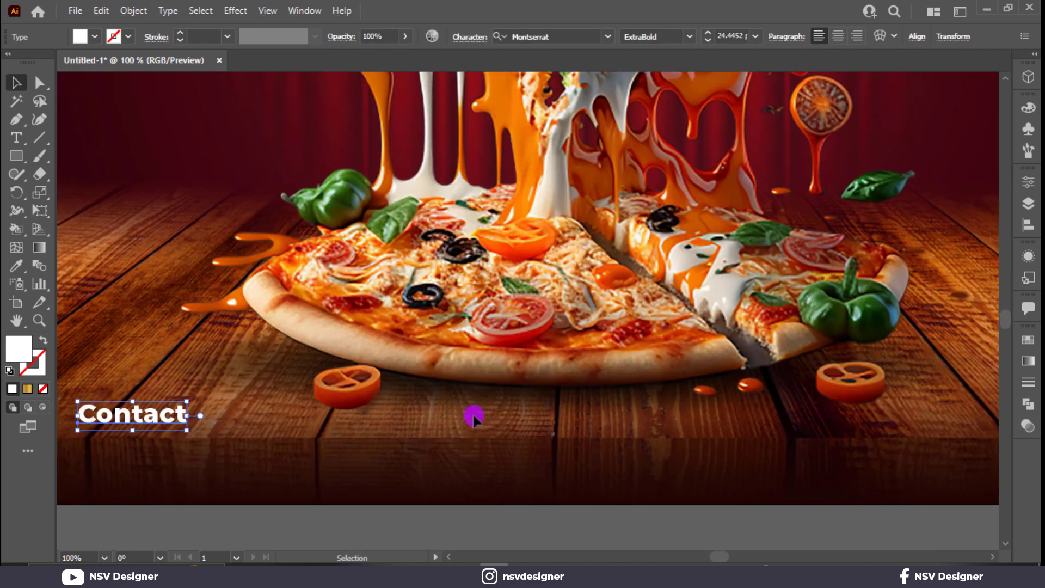
pyautogui.scroll(-1, 473, 415)
pyautogui.moveTo(289, 428); pyautogui.dragTo(274, 445)
# Step: Copy Contact below itself as the phone number line and set the label to Medium weight
pyautogui.click(268, 442)
pyautogui.doubleClick(274, 443)
pyautogui.press('BackSpace')
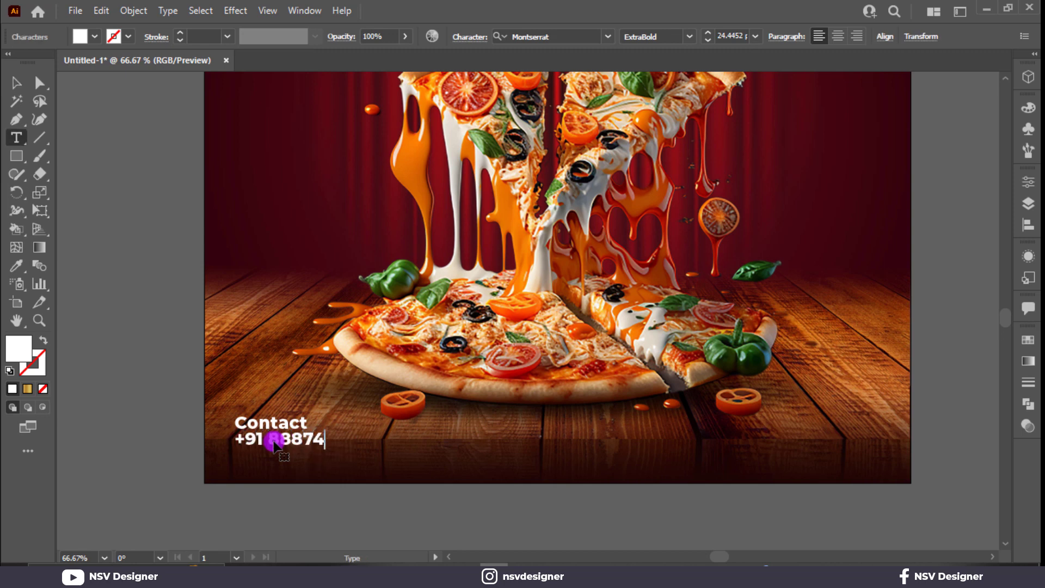
pyautogui.write('55555')
pyautogui.click(14, 82)
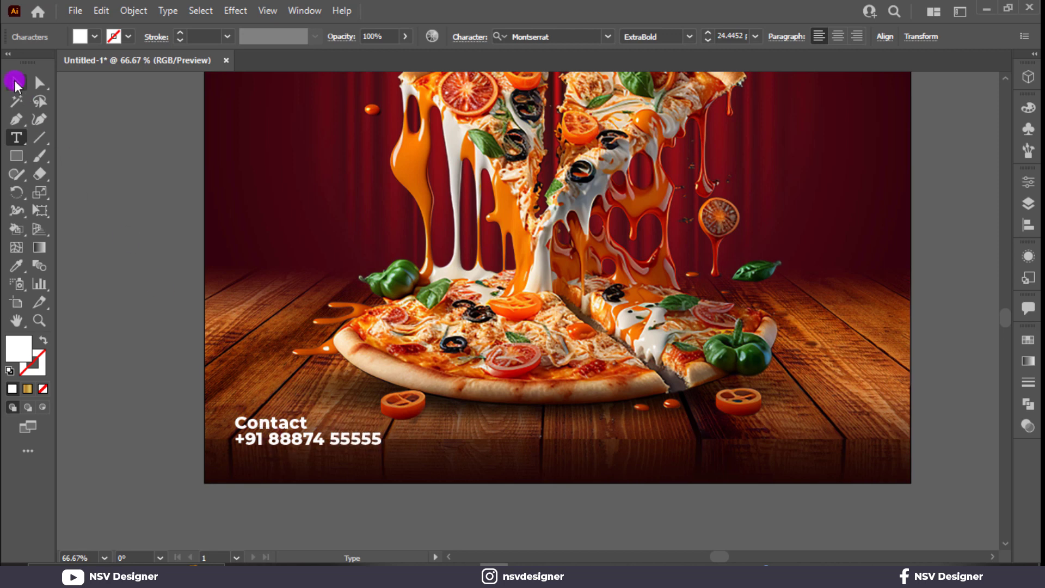
pyautogui.click(253, 425)
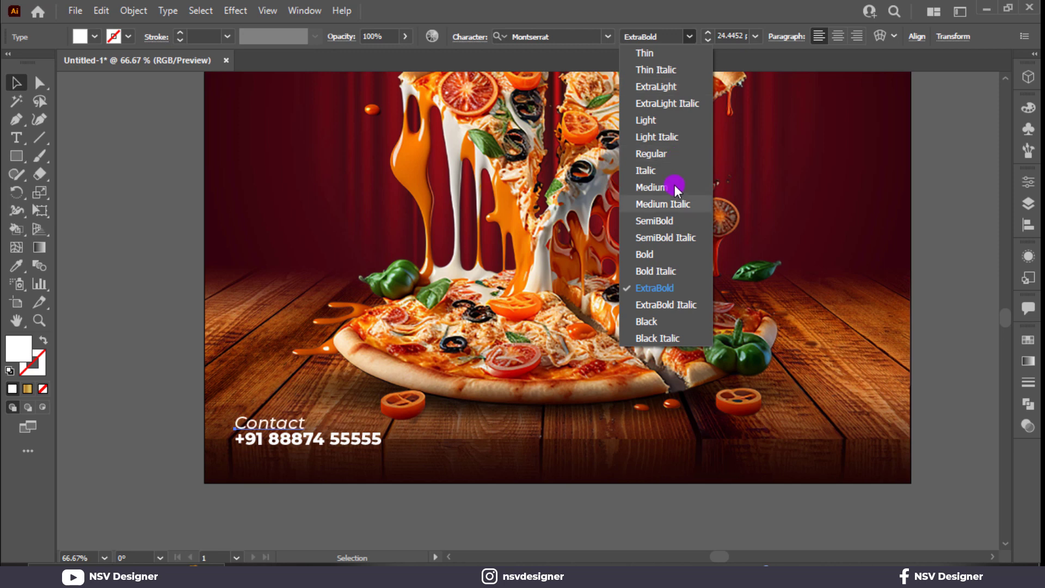
pyautogui.click(675, 187)
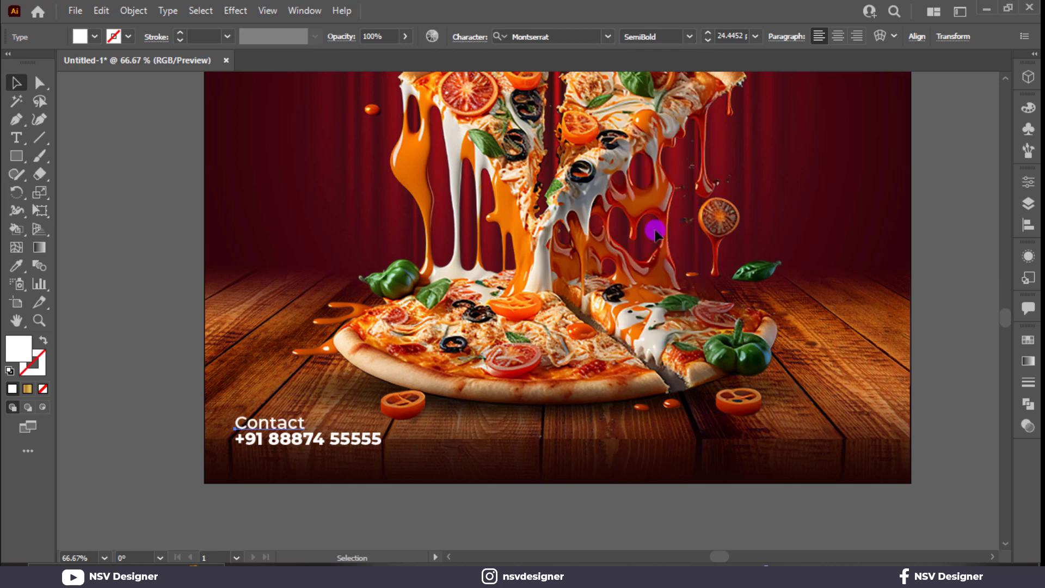
pyautogui.click(116, 459)
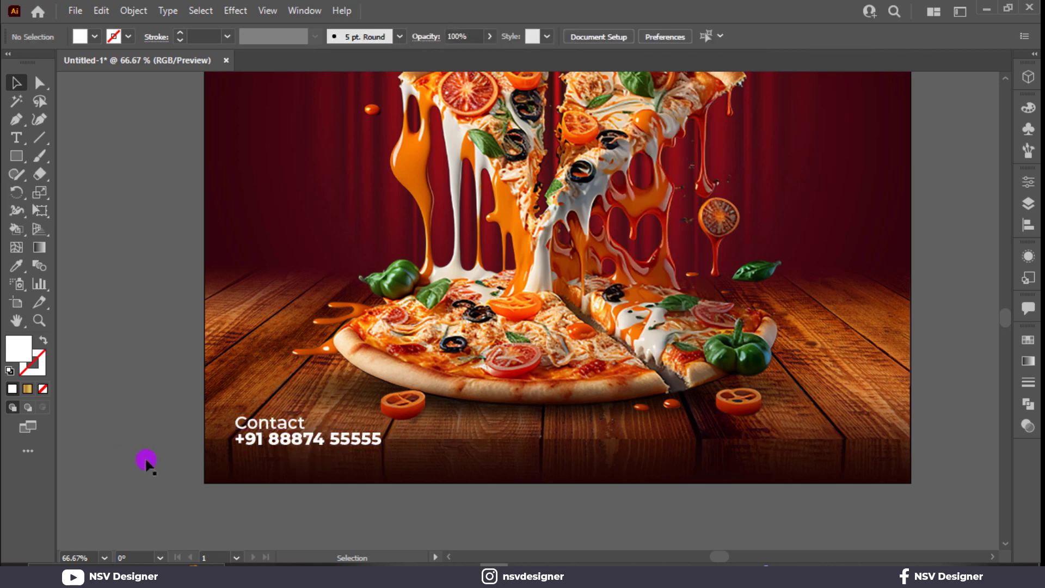
# Step: Draw a white rectangle at the poster's bottom and centre it horizontally
pyautogui.press('space')
pyautogui.moveTo(485, 470); pyautogui.dragTo(429, 462)
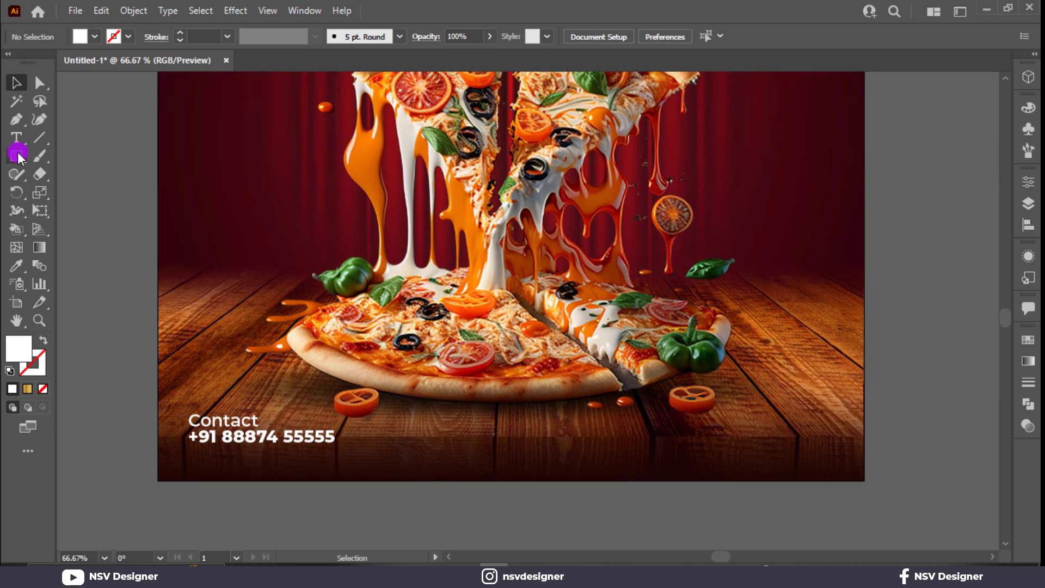
pyautogui.moveTo(18, 156); pyautogui.dragTo(63, 158)
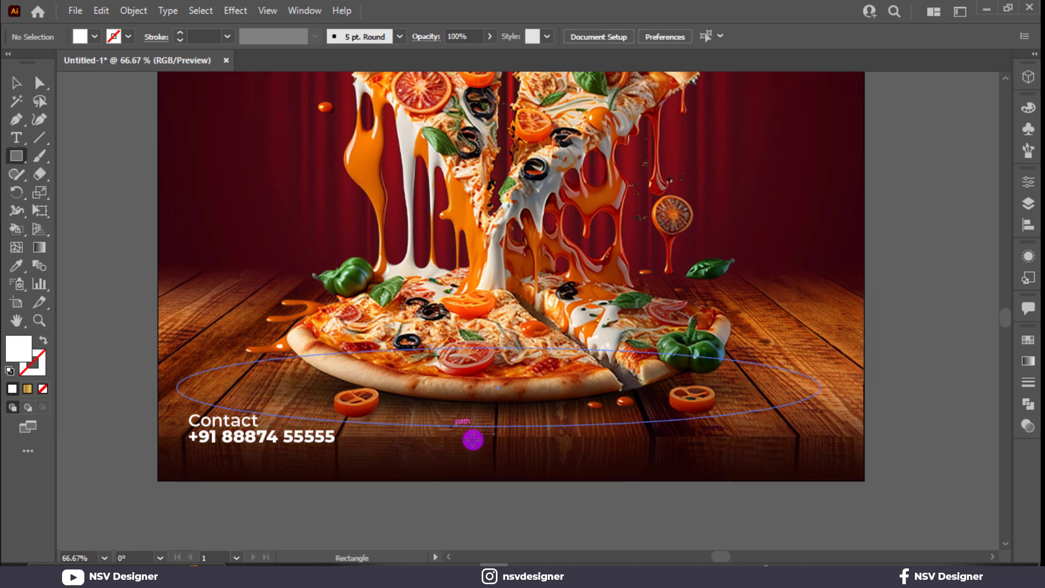
pyautogui.moveTo(452, 426); pyautogui.dragTo(571, 451)
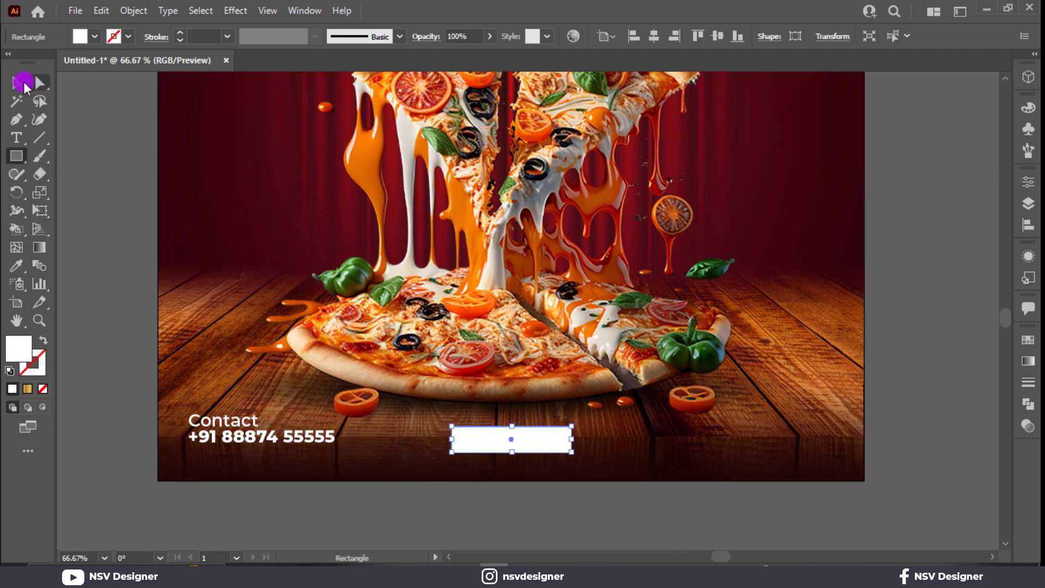
pyautogui.click(21, 84)
pyautogui.click(656, 36)
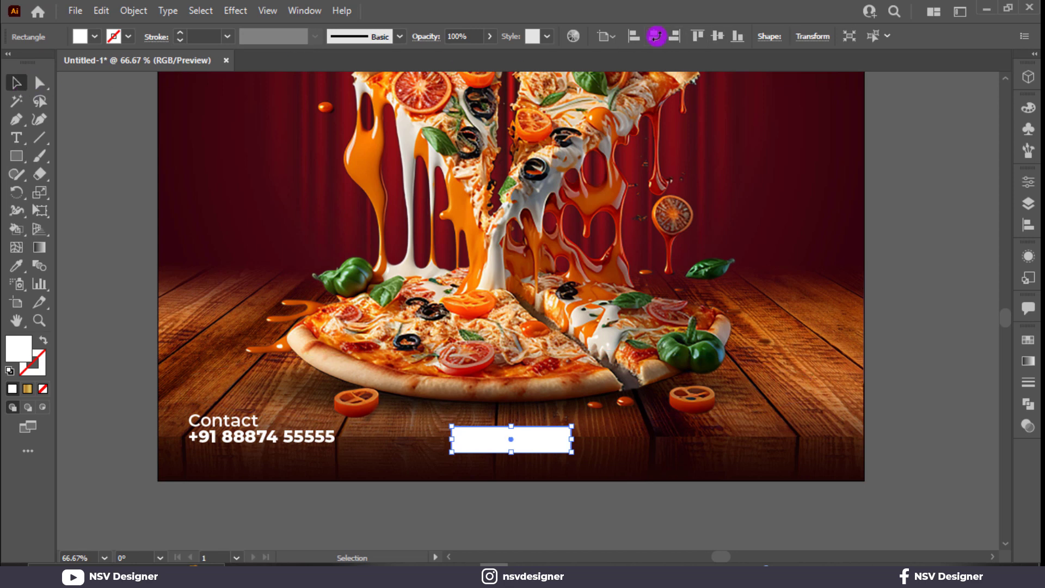
# Step: Round the rectangle's corners into a pill shape
pyautogui.press('a')
pyautogui.moveTo(466, 444); pyautogui.dragTo(510, 436)
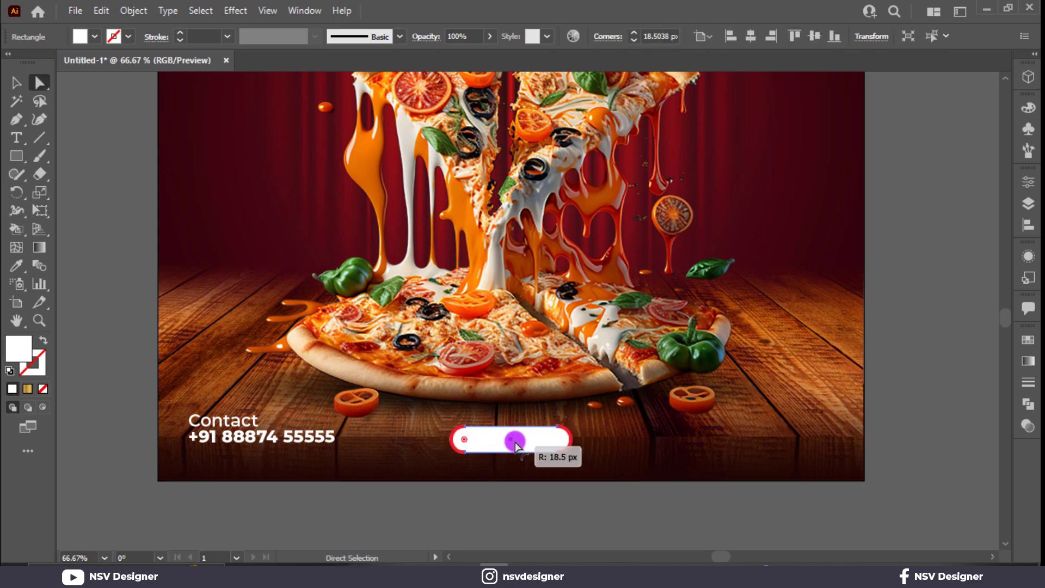
pyautogui.press('v')
pyautogui.click(776, 430)
# Step: Duplicate the Contact text, retype it as ORDER NOW and fill it black
pyautogui.moveTo(233, 416); pyautogui.dragTo(535, 453)
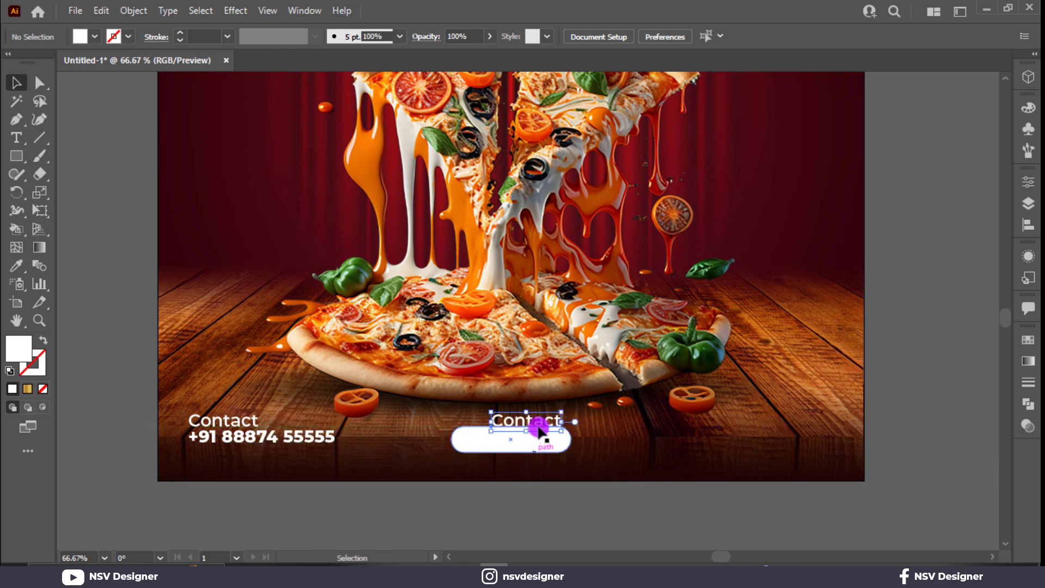
pyautogui.doubleClick(538, 422)
pyautogui.write('ORDER NOW')
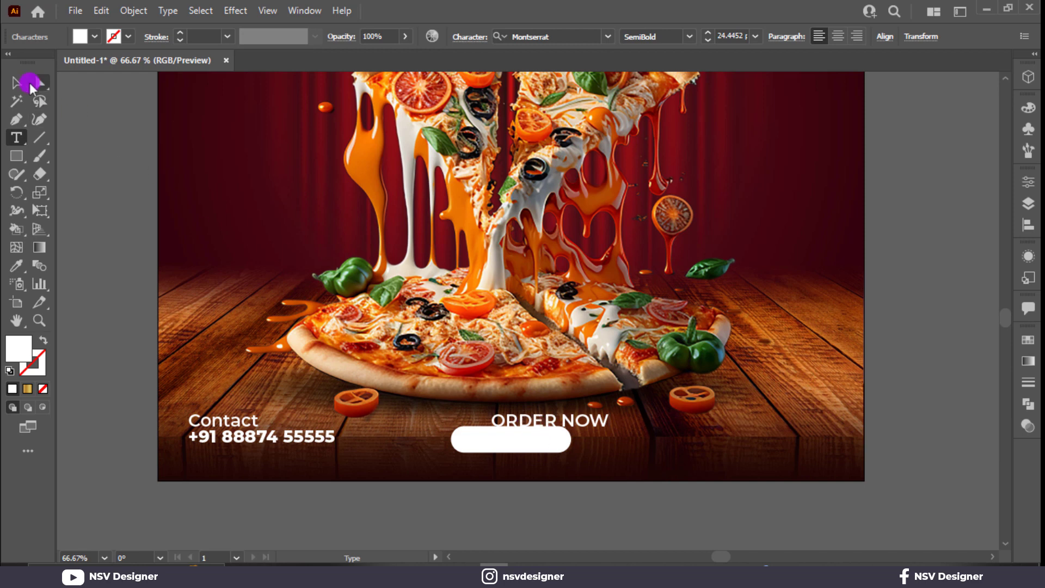
pyautogui.click(16, 83)
pyautogui.click(95, 37)
pyautogui.click(42, 63)
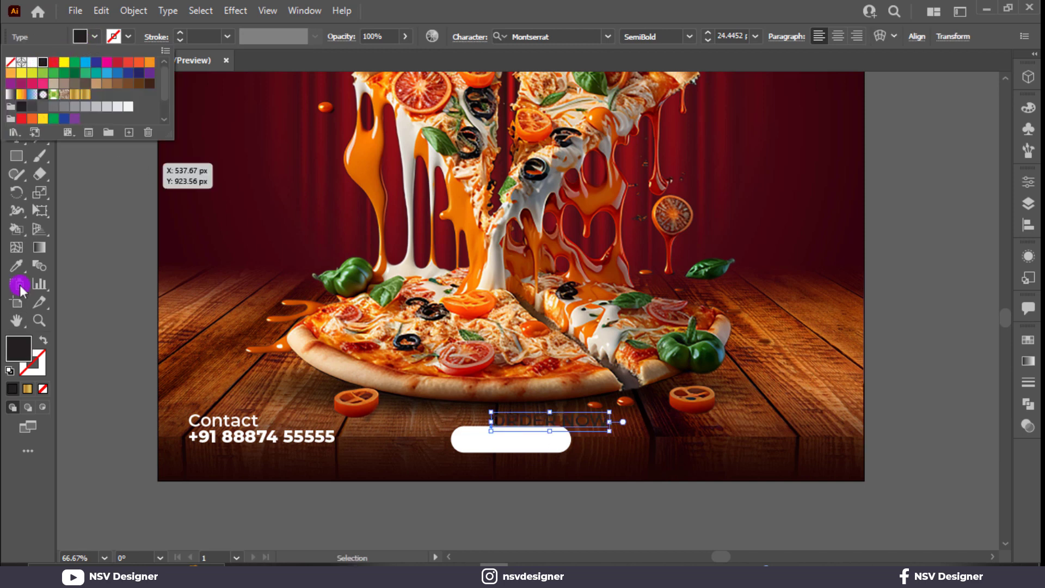
pyautogui.doubleClick(18, 348)
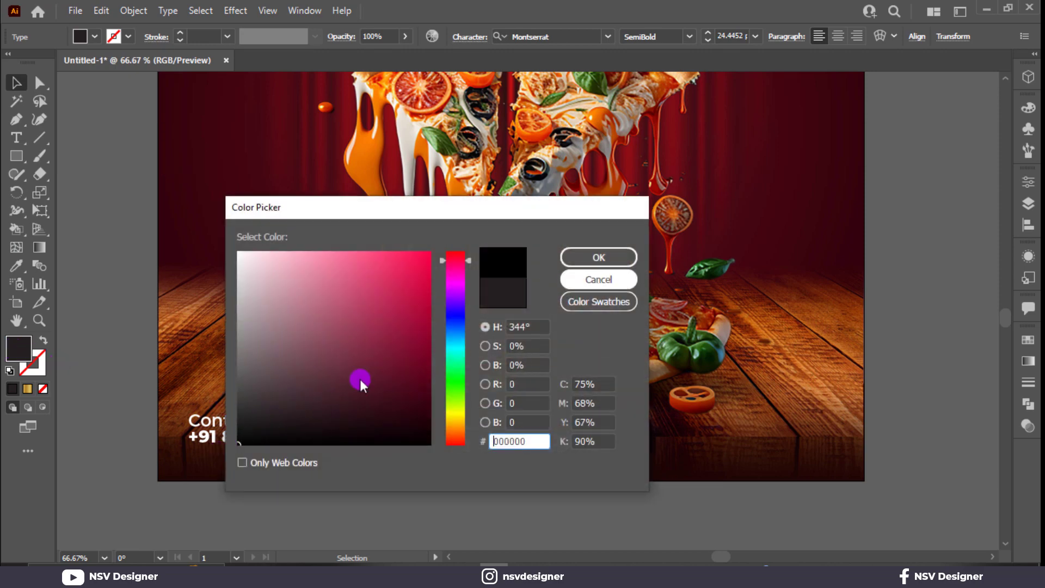
pyautogui.click(599, 256)
pyautogui.click(667, 481)
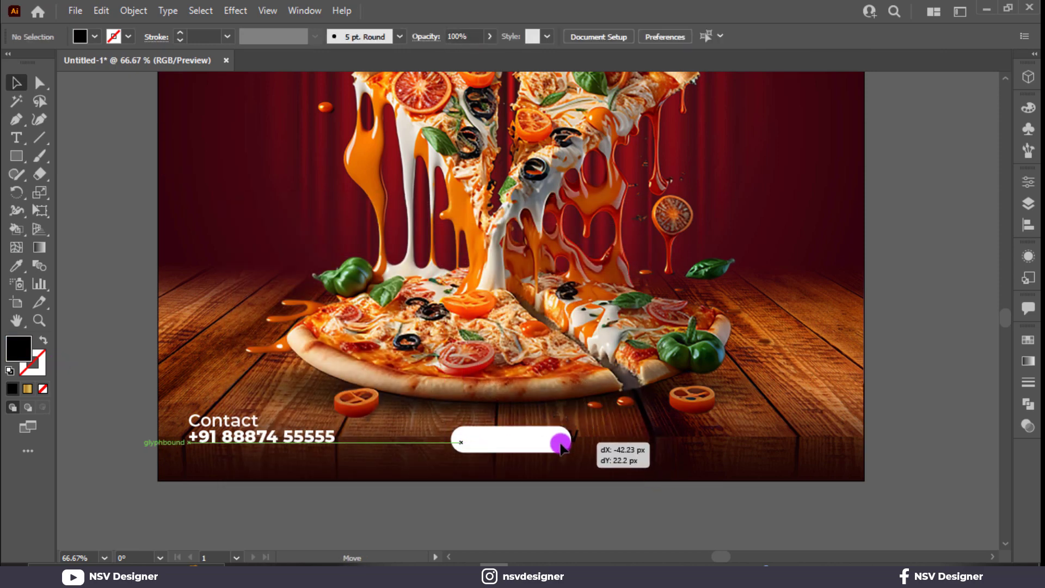
# Step: Place ORDER NOW in front of the pill in ExtraBold, widening the pill to fit
pyautogui.moveTo(601, 431); pyautogui.dragTo(561, 439)
pyautogui.rightClick(560, 440)
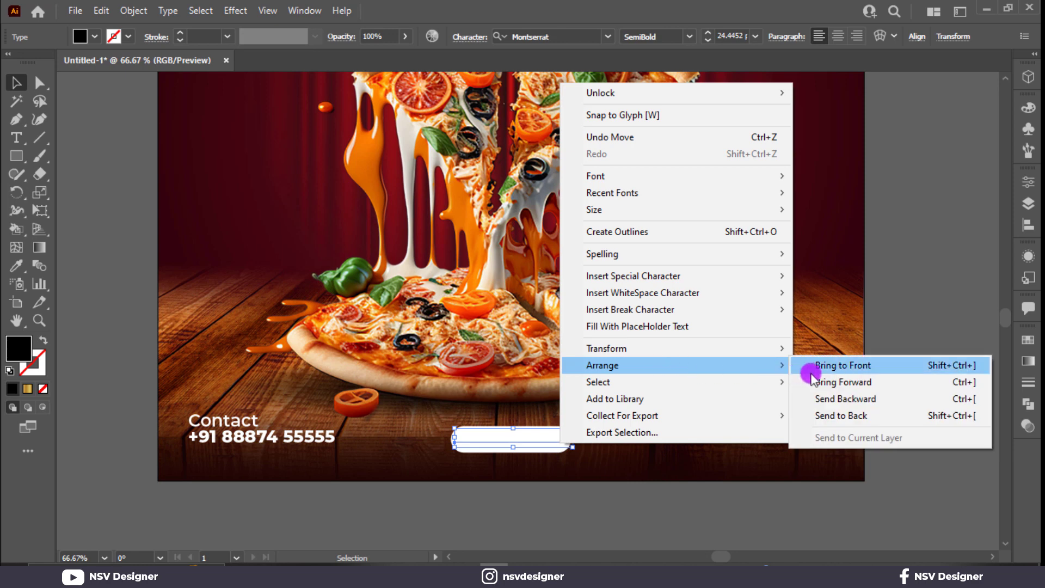
pyautogui.click(814, 366)
pyautogui.click(691, 36)
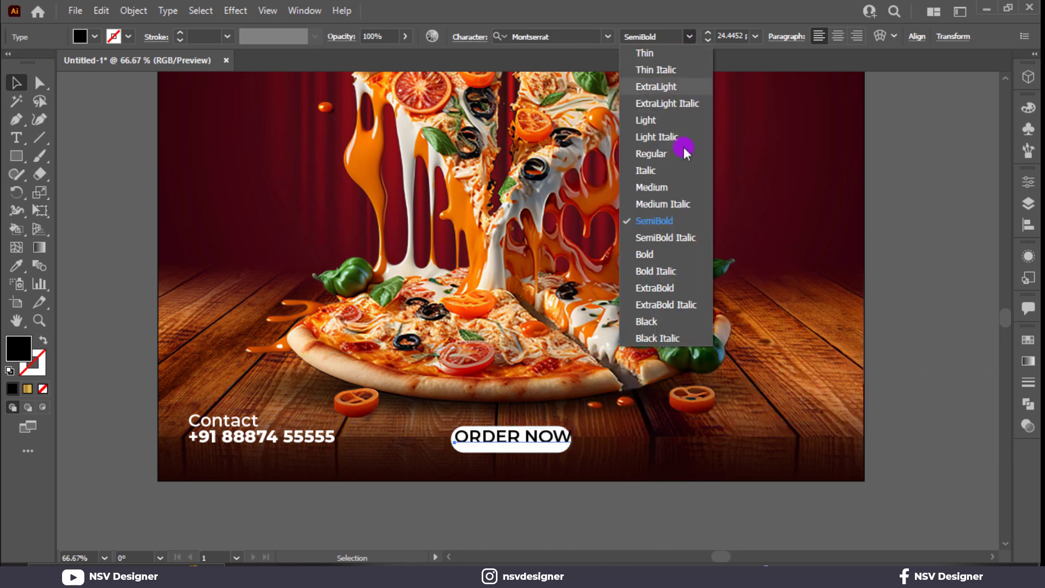
pyautogui.click(674, 254)
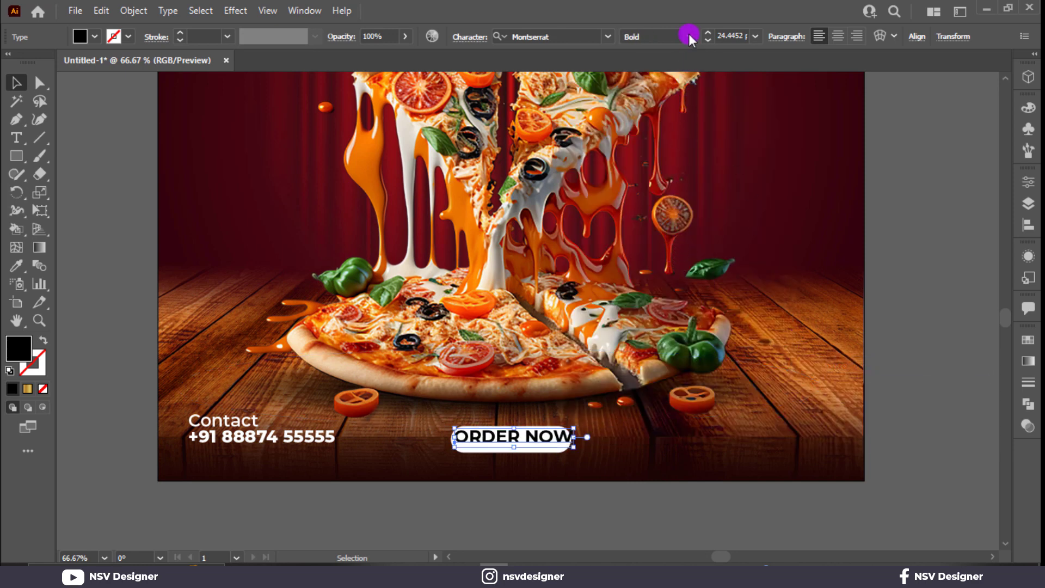
pyautogui.click(688, 34)
pyautogui.click(678, 284)
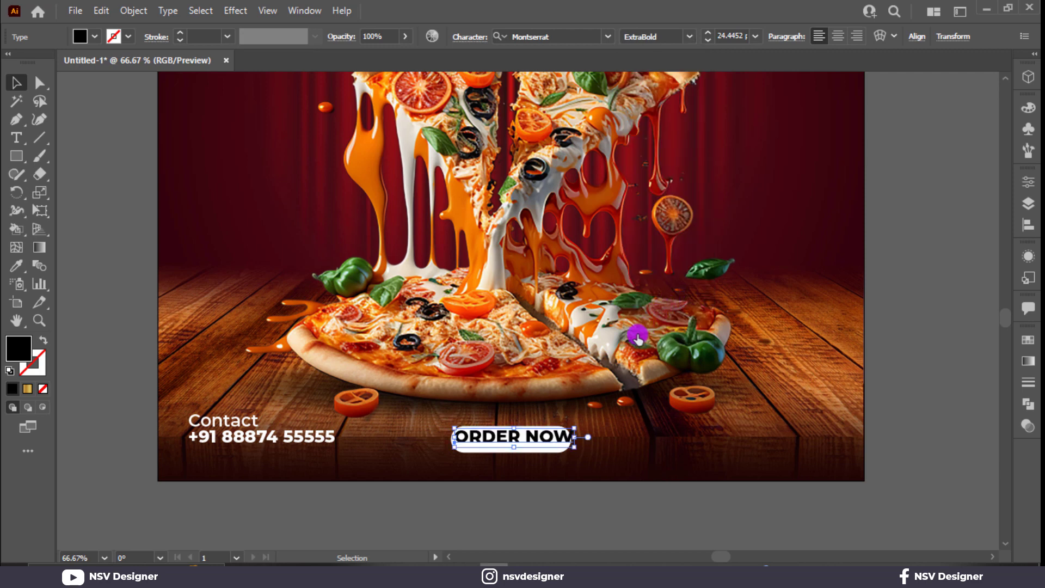
pyautogui.click(530, 456)
pyautogui.moveTo(574, 438); pyautogui.dragTo(527, 444)
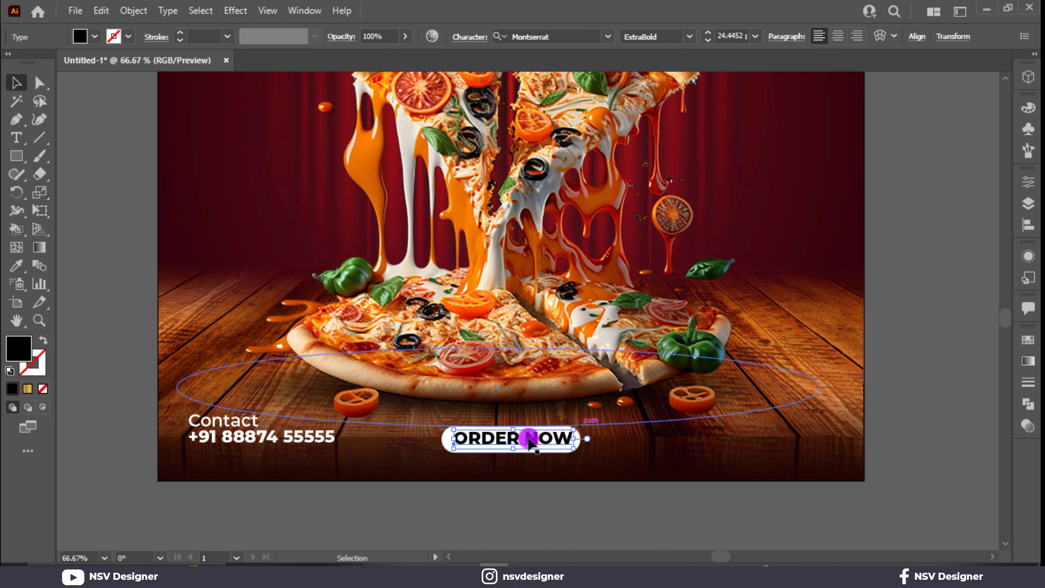
# Step: Copy the Contact text to the bottom-right corner and retype it as 'yourweb'
pyautogui.click(760, 460)
pyautogui.moveTo(301, 431); pyautogui.dragTo(817, 424)
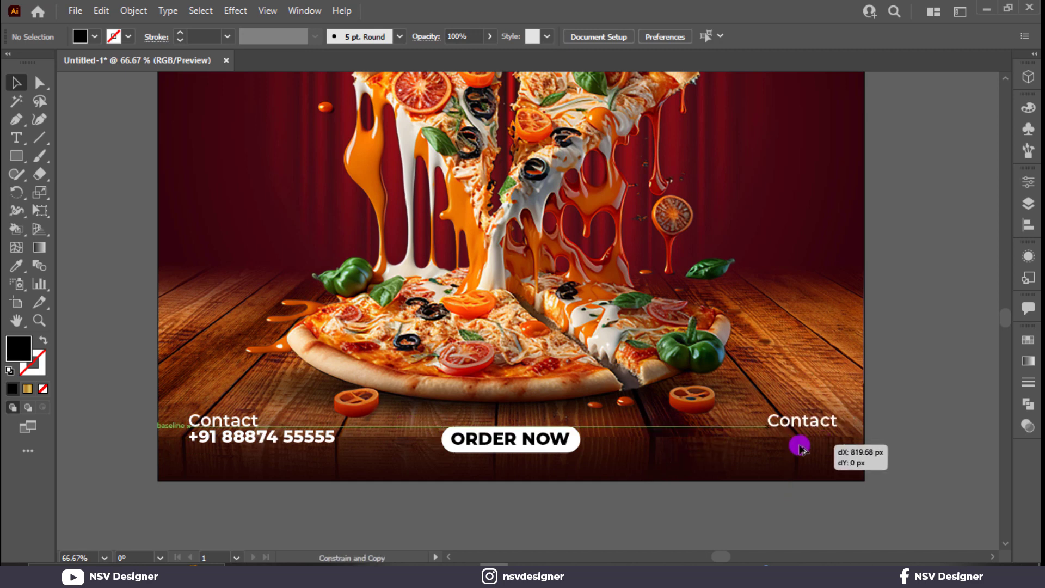
pyautogui.doubleClick(814, 420)
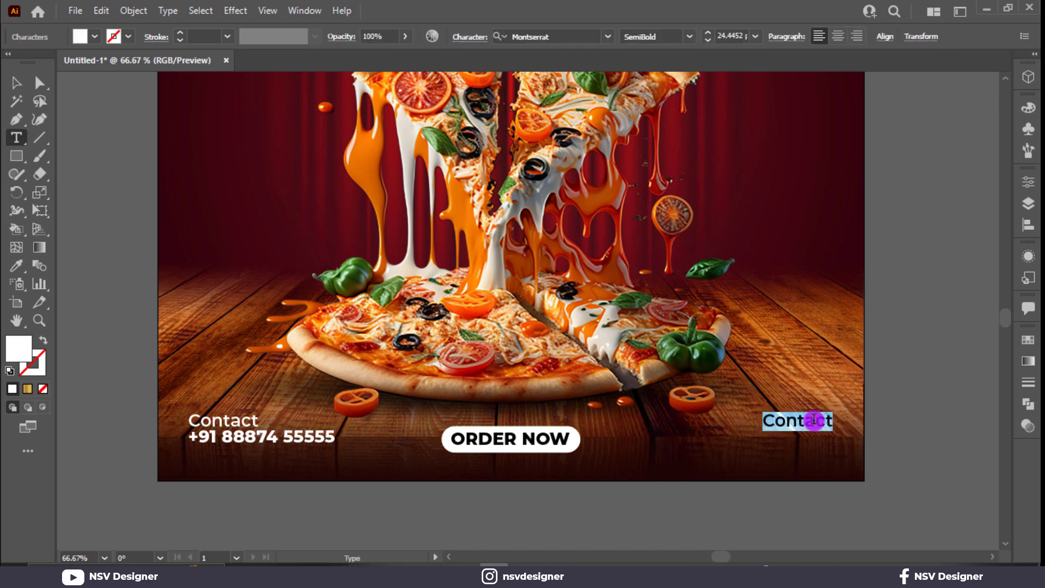
pyautogui.write('your')
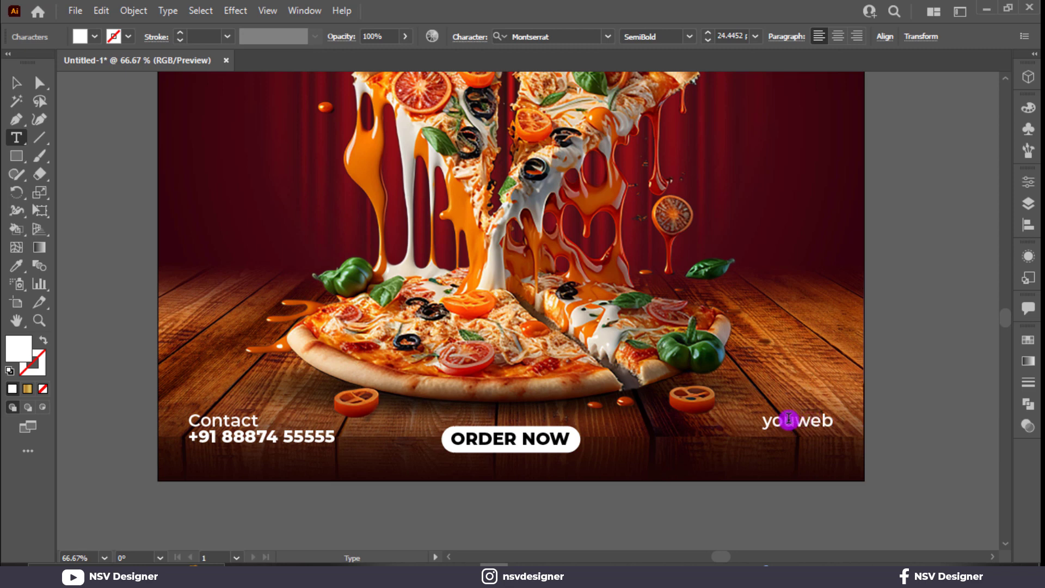
pyautogui.write('r')
pyautogui.click(23, 81)
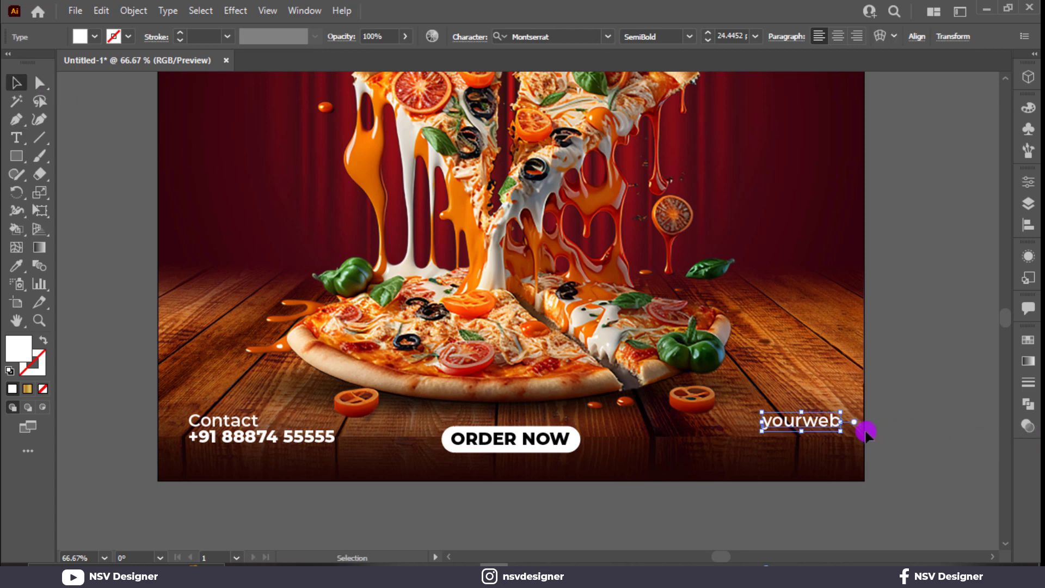
# Step: Duplicate it below as the website address and move it inside the poster
pyautogui.moveTo(821, 422); pyautogui.dragTo(822, 446)
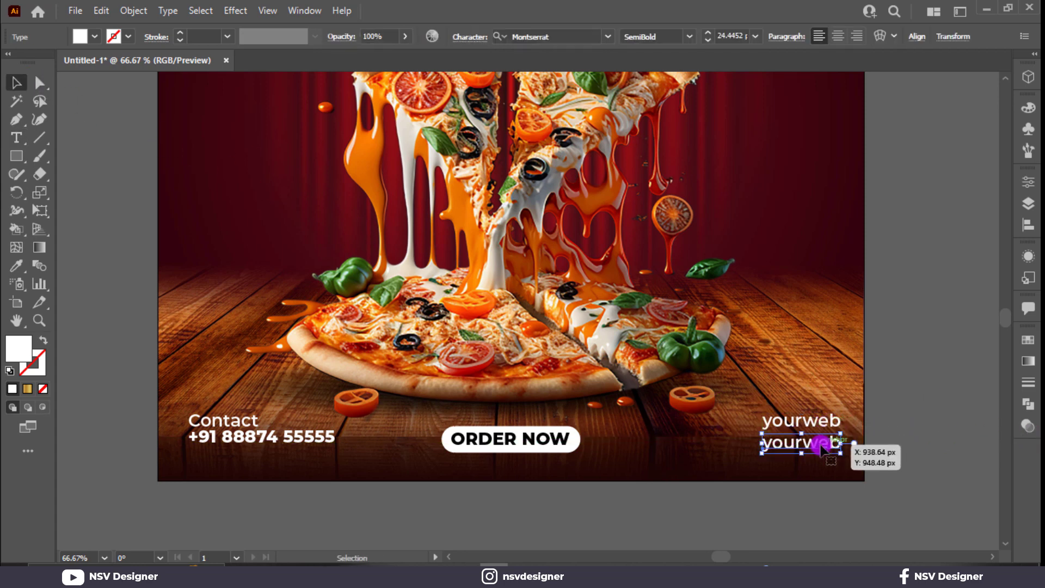
pyautogui.doubleClick(821, 445)
pyautogui.hotkey('ctrl', 'a')
pyautogui.write('w')
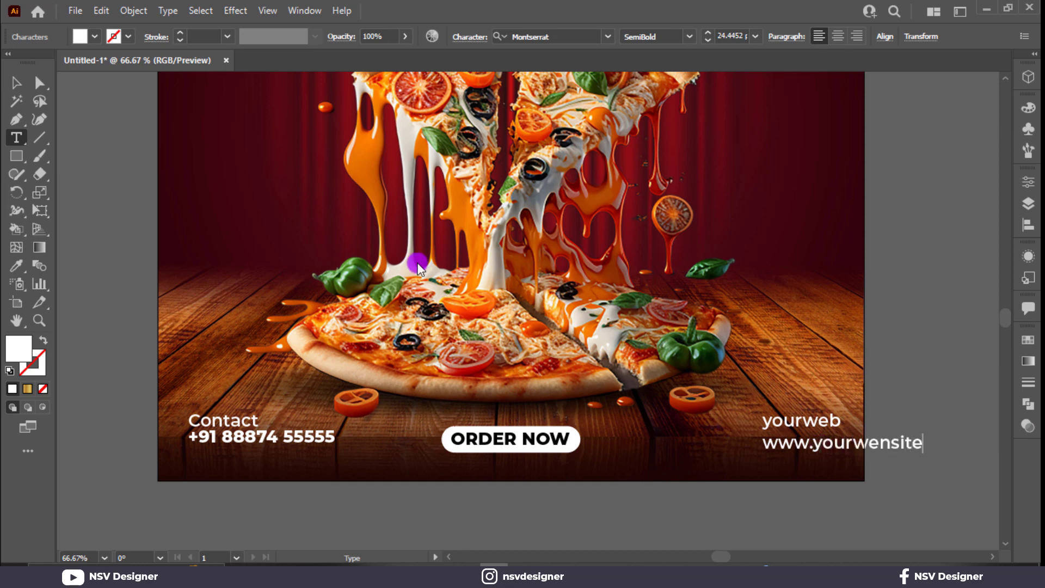
pyautogui.click(16, 83)
pyautogui.moveTo(892, 444); pyautogui.dragTo(815, 443)
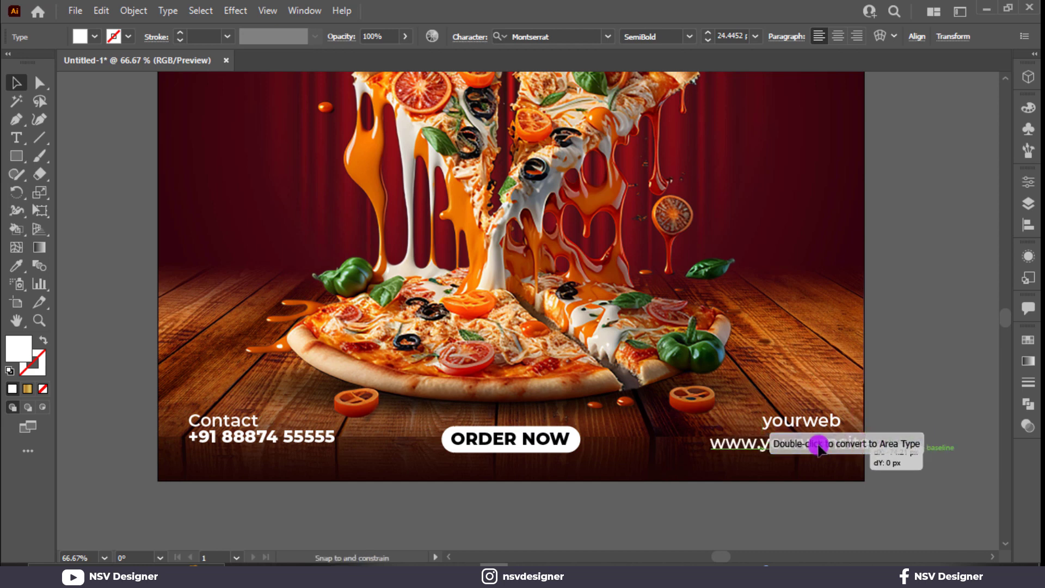
pyautogui.click(875, 468)
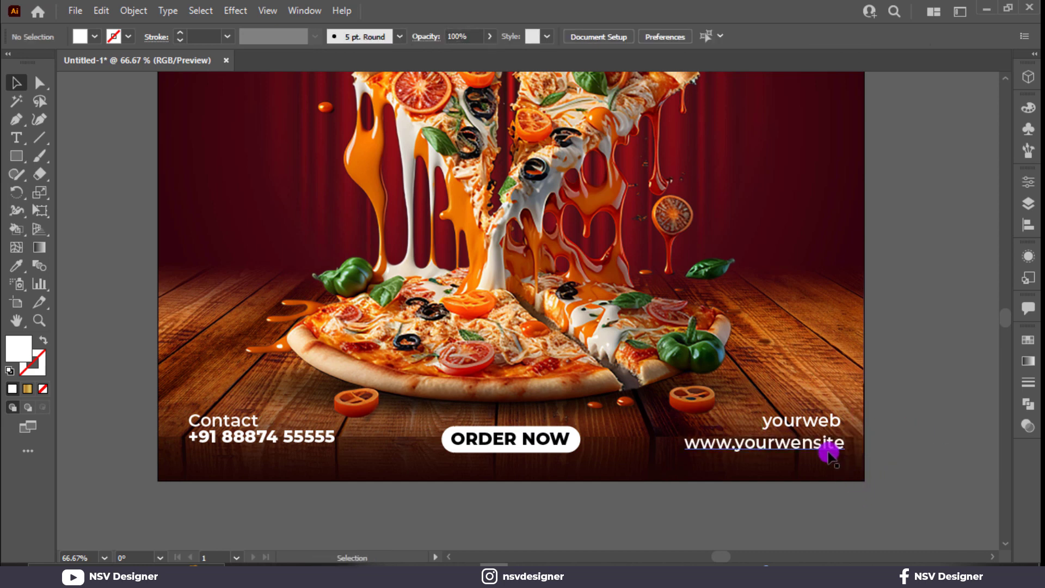
# Step: Apply the phone number's bold text style to the website address with the eyedropper
pyautogui.click(824, 443)
pyautogui.click(833, 423)
pyautogui.click(843, 425)
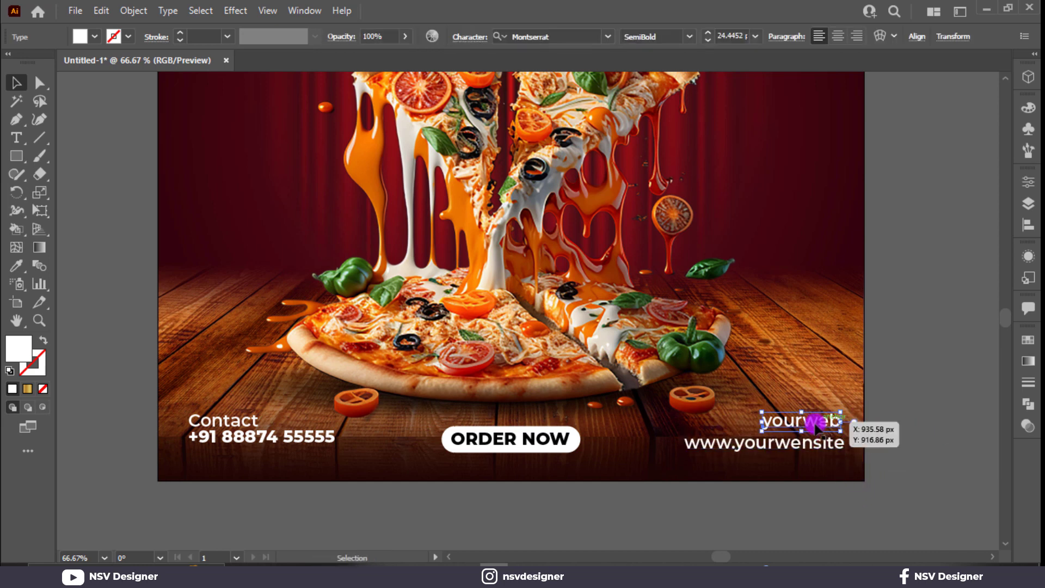
pyautogui.click(800, 443)
pyautogui.click(379, 434)
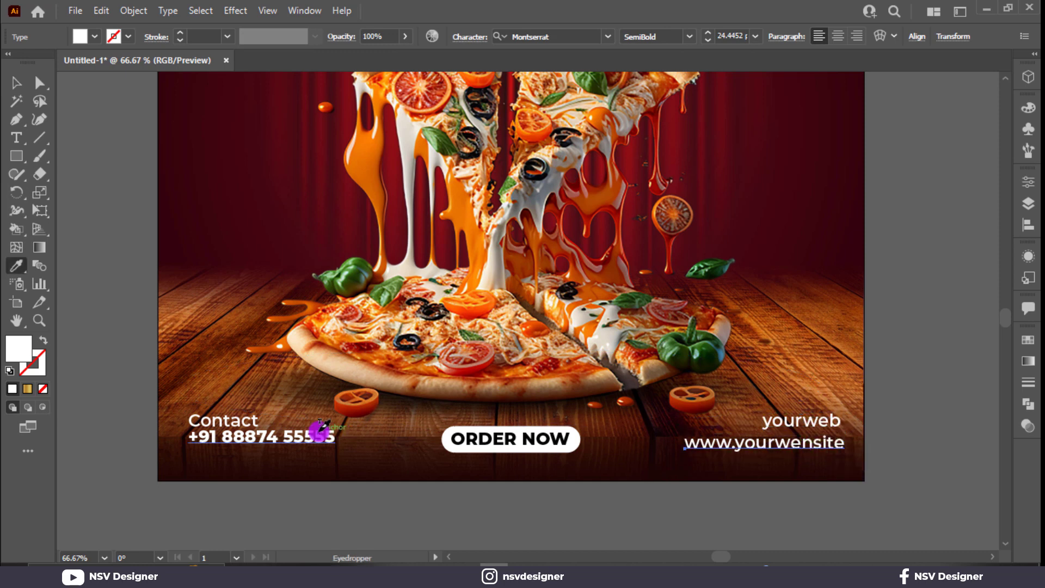
pyautogui.click(789, 443)
pyautogui.click(886, 458)
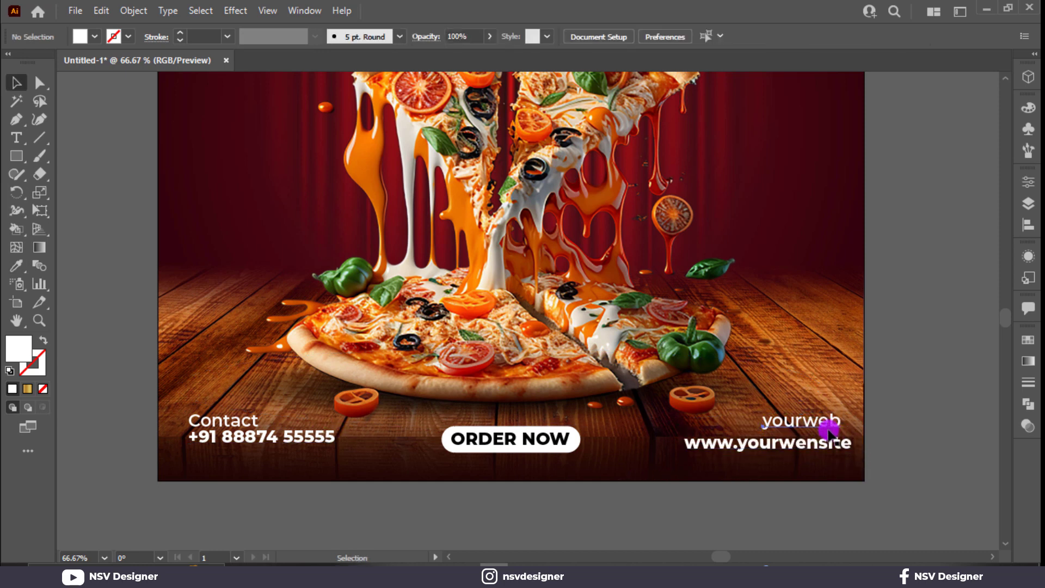
# Step: Right-align the yourweb line above the website address
pyautogui.moveTo(829, 431); pyautogui.dragTo(841, 434)
pyautogui.click(890, 415)
pyautogui.click(848, 451)
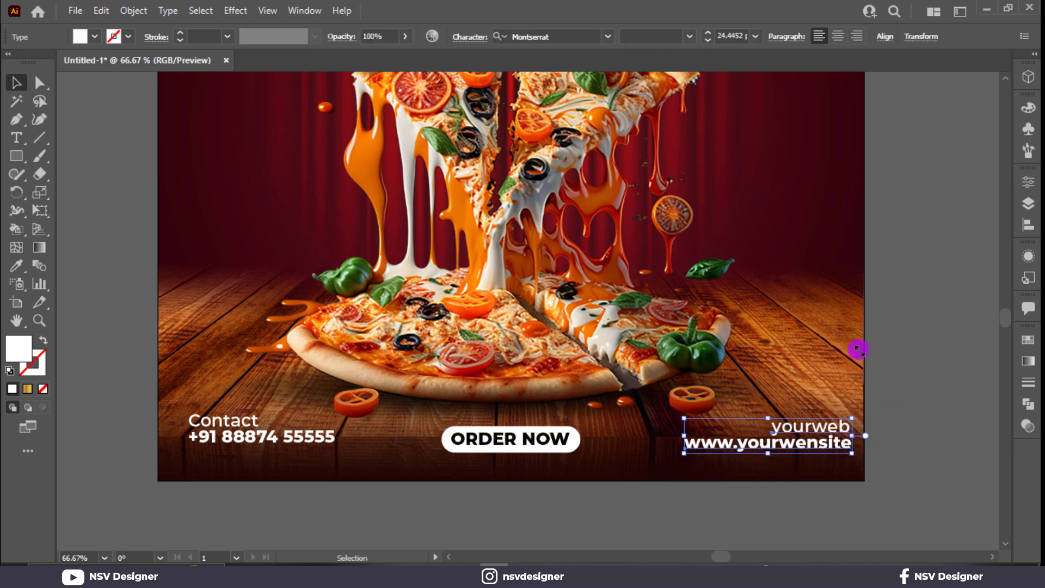
pyautogui.click(885, 43)
pyautogui.click(871, 84)
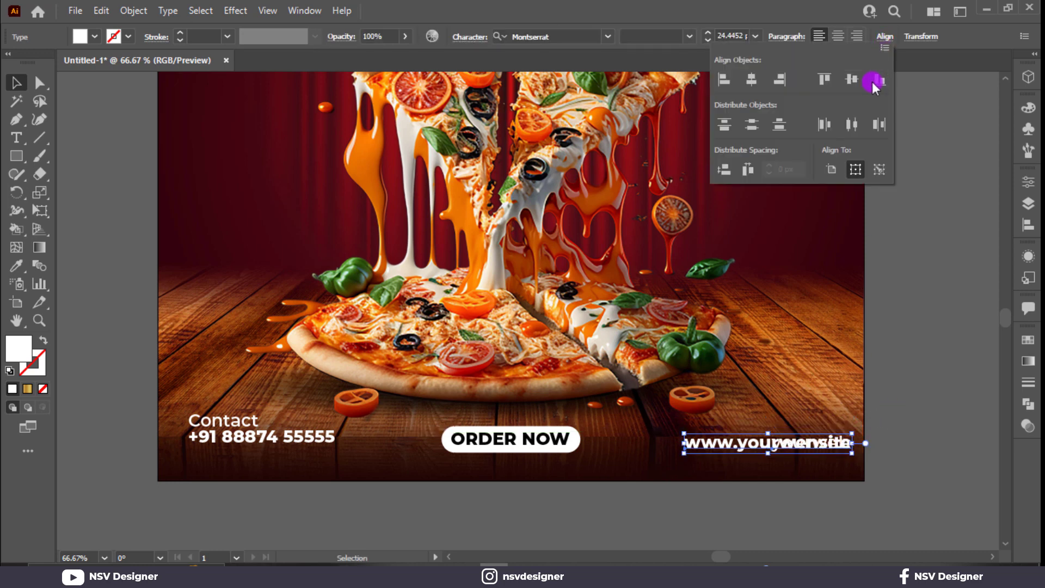
pyautogui.click(879, 55)
pyautogui.click(916, 300)
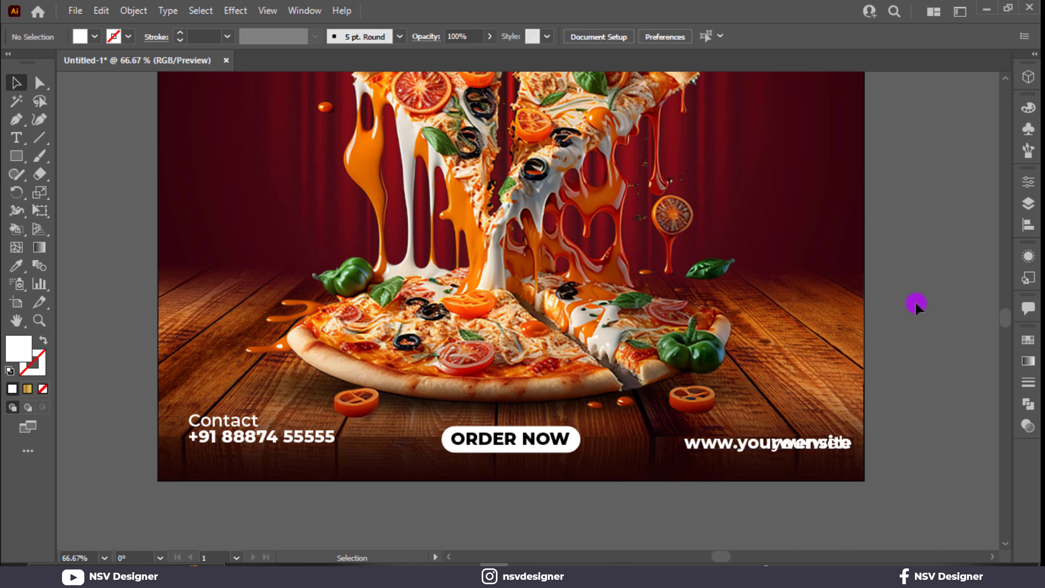
pyautogui.hotkey('ctrl', 'z')
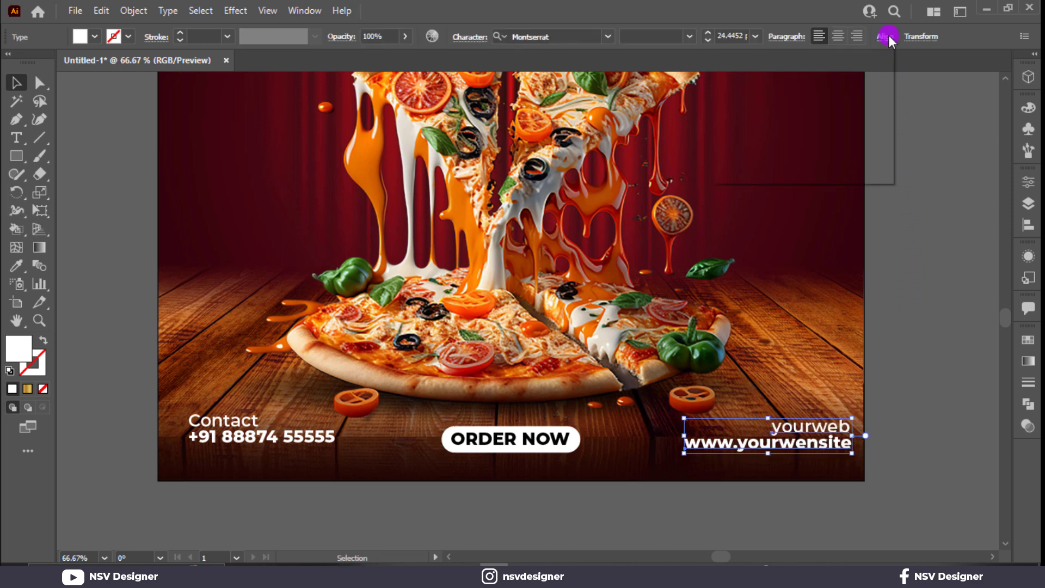
pyautogui.click(780, 80)
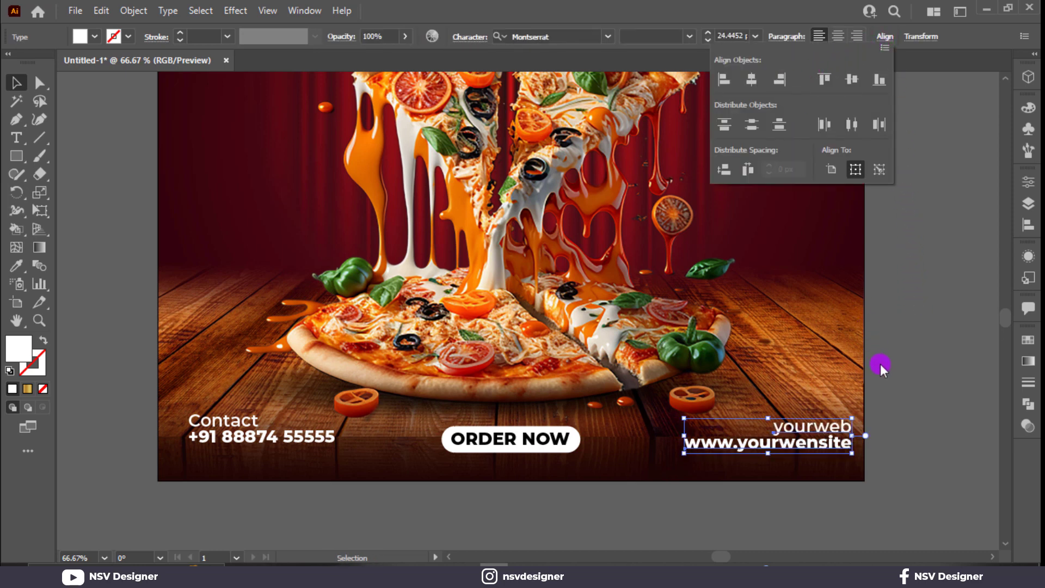
# Step: Select the Contact and phone number text and review its alignment options
pyautogui.click(185, 432)
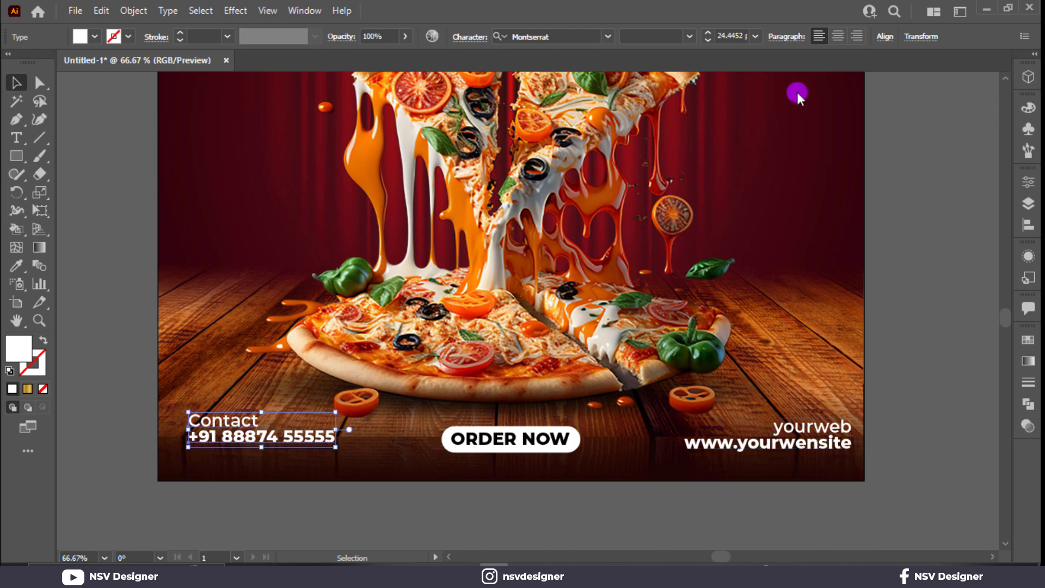
pyautogui.click(883, 38)
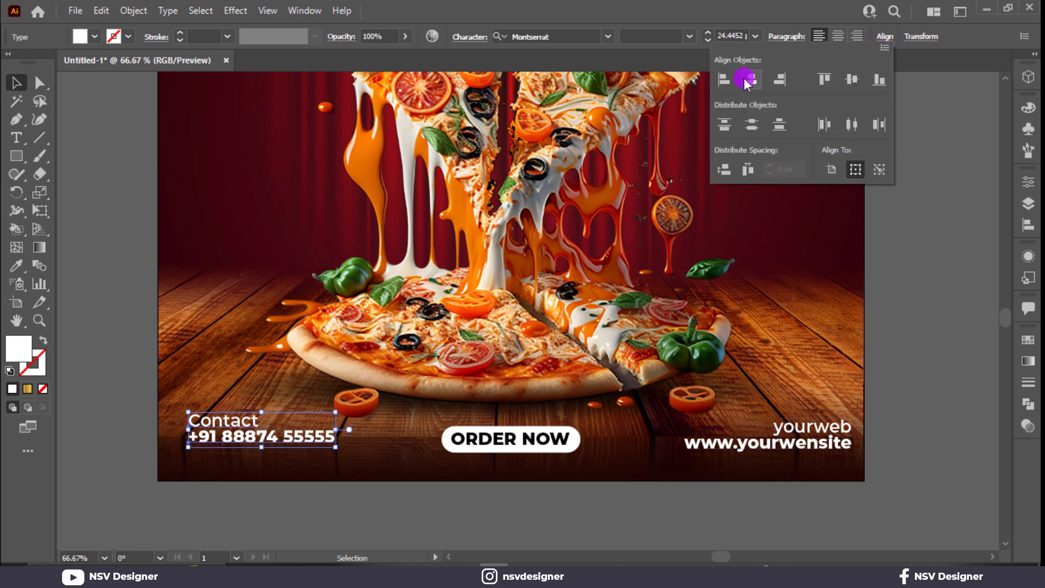
pyautogui.click(886, 351)
# Step: Fill the ORDER NOW pill with the gold gradient swatch
pyautogui.click(506, 444)
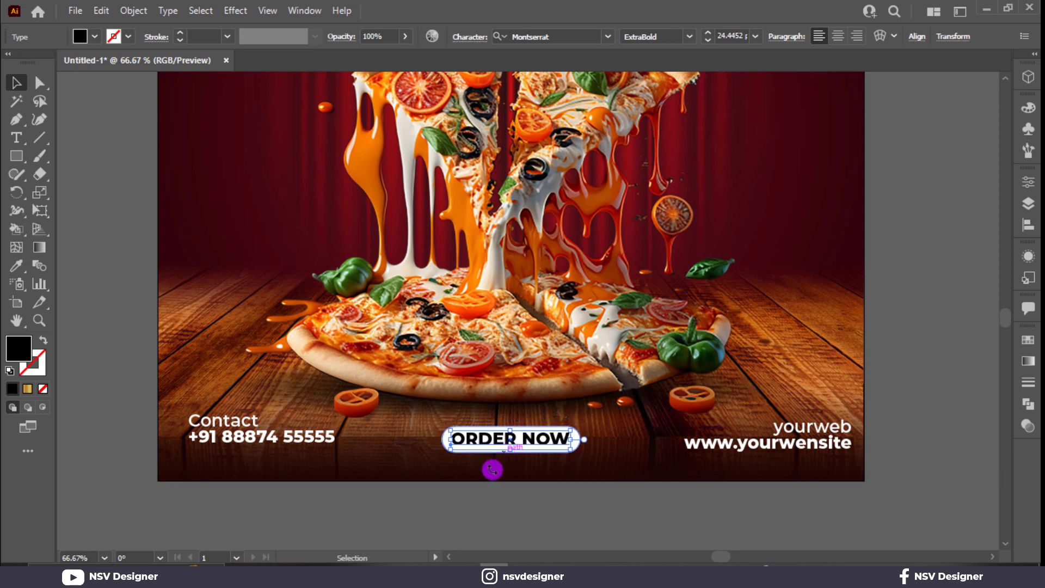
pyautogui.click(495, 469)
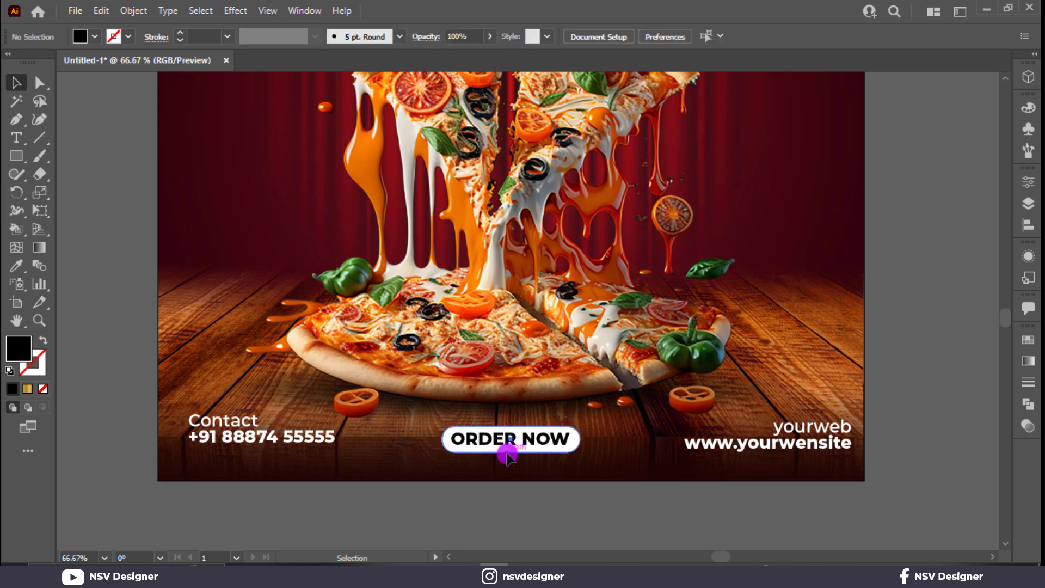
pyautogui.click(506, 453)
pyautogui.click(83, 36)
pyautogui.click(84, 94)
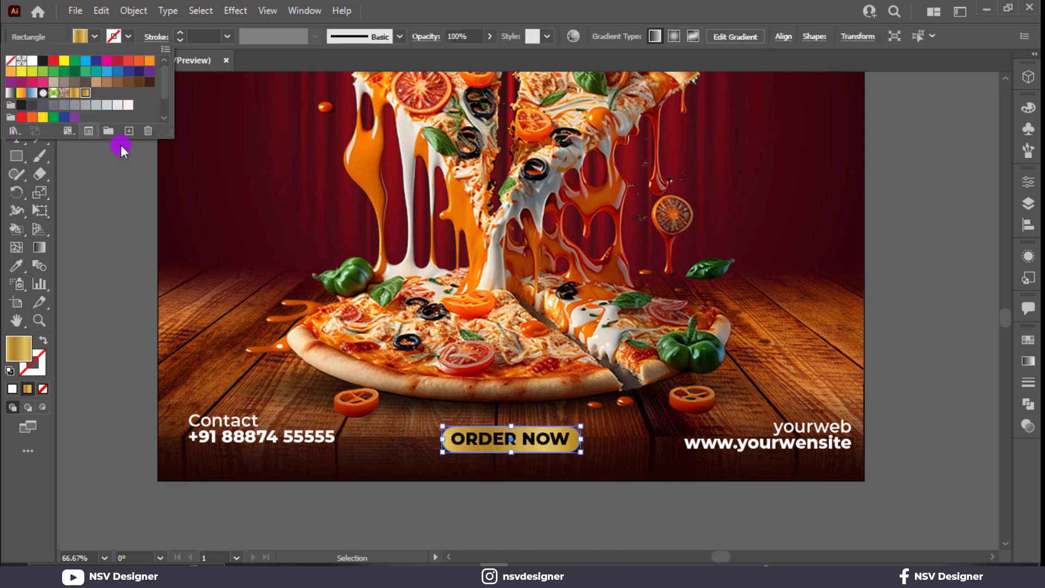
pyautogui.click(418, 479)
# Step: Make the pill slightly taller and soften its rounded corners
pyautogui.click(506, 448)
pyautogui.scroll(1, 508, 430)
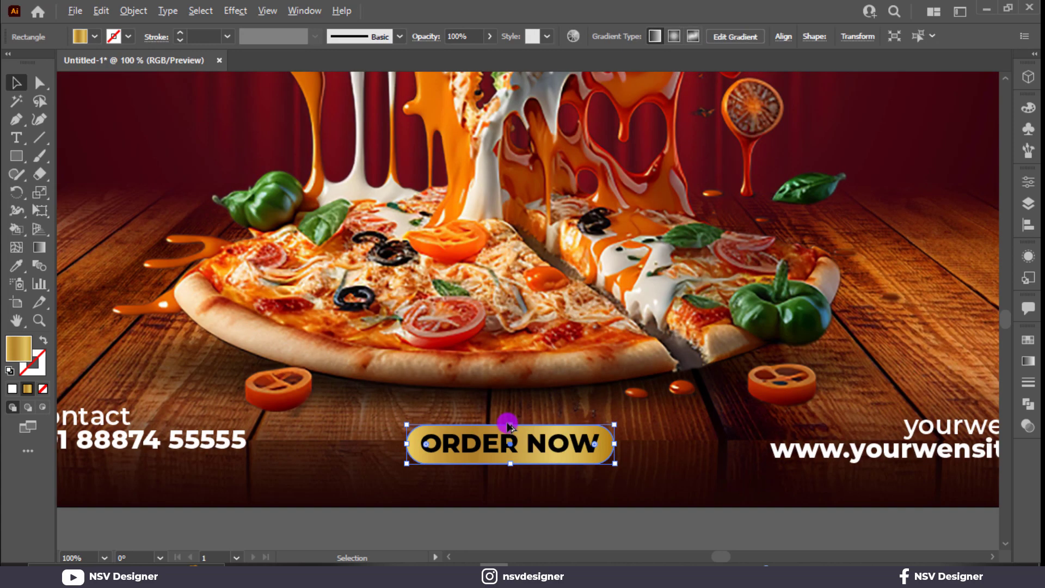
pyautogui.moveTo(508, 424); pyautogui.dragTo(511, 422)
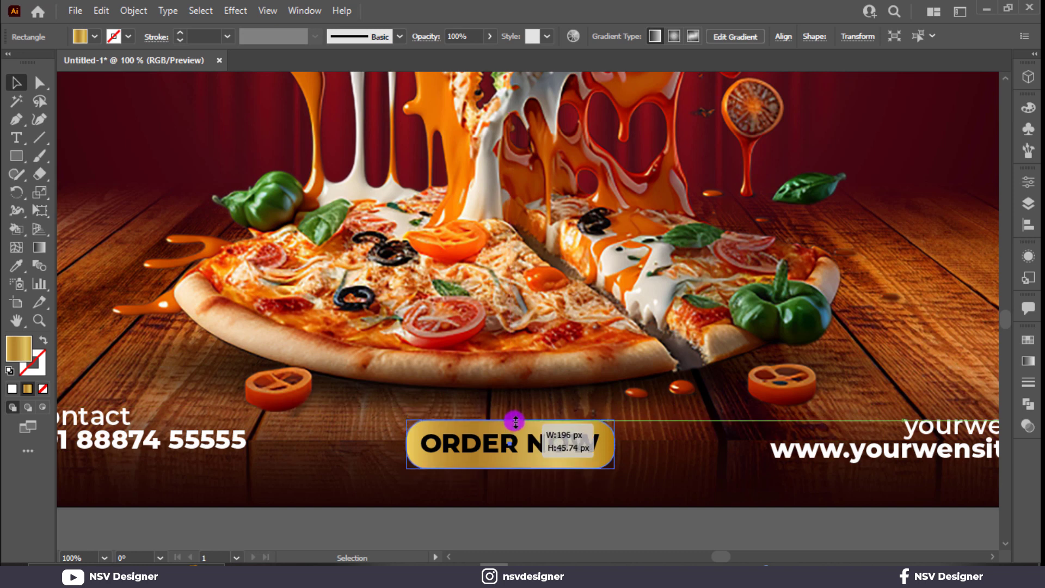
pyautogui.moveTo(512, 418); pyautogui.dragTo(511, 421)
pyautogui.click(653, 465)
pyautogui.click(611, 455)
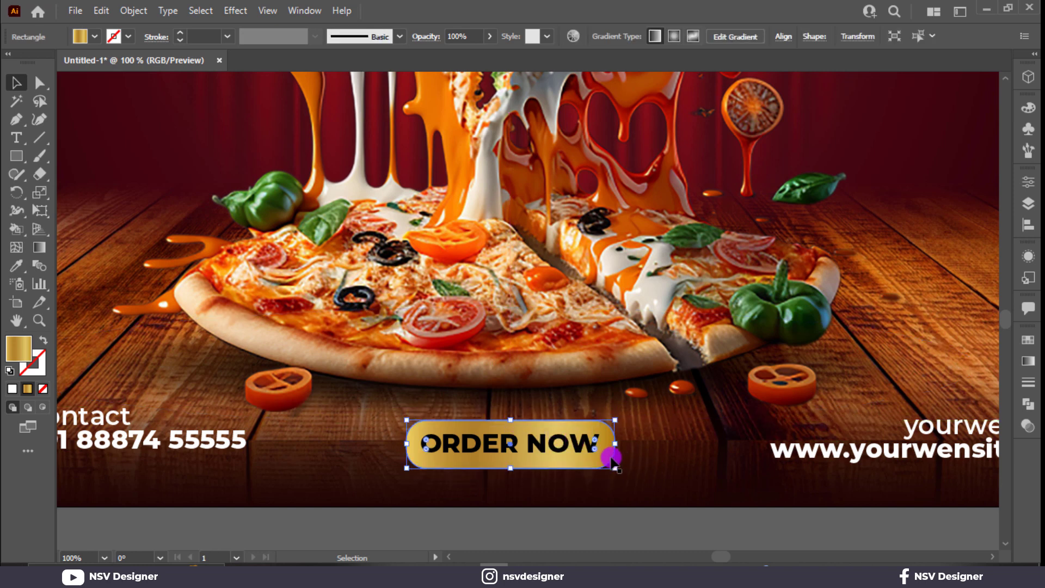
pyautogui.moveTo(606, 460); pyautogui.dragTo(602, 458)
pyautogui.click(649, 448)
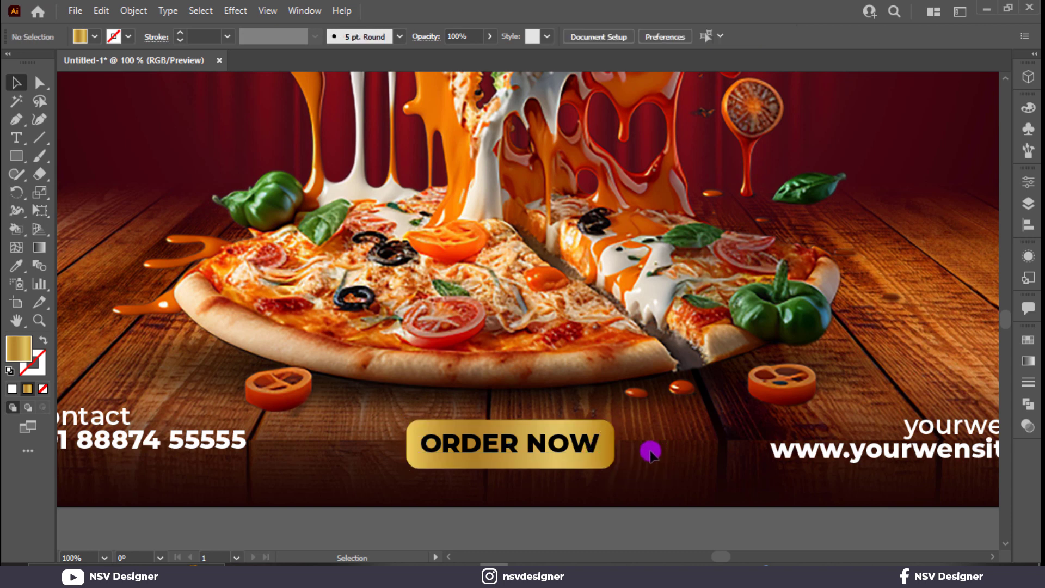
pyautogui.click(620, 464)
# Step: Group the pill with its ORDER NOW label
pyautogui.click(709, 460)
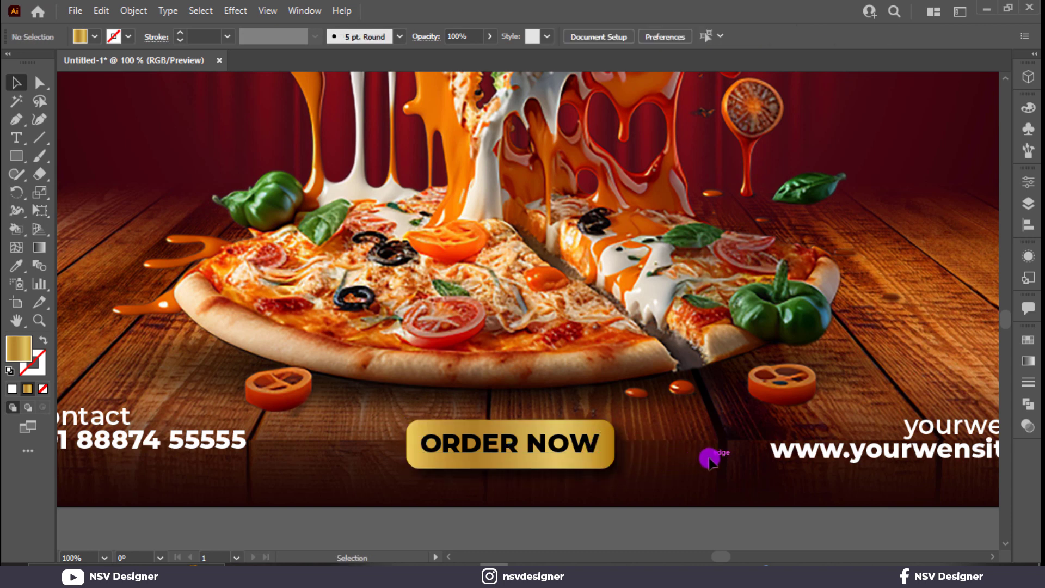
pyautogui.moveTo(660, 448); pyautogui.dragTo(576, 479)
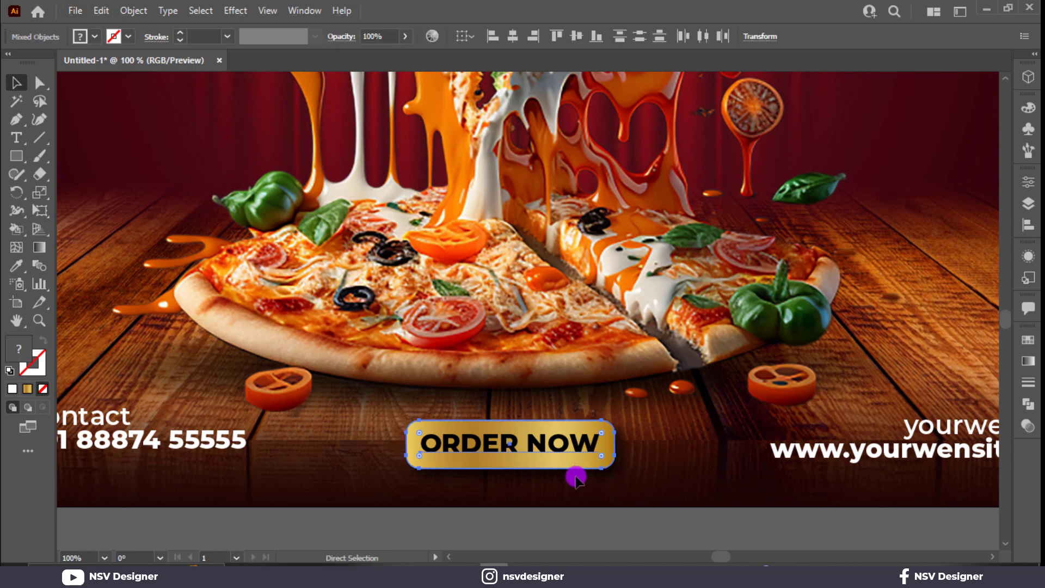
pyautogui.hotkey('ctrl', 'g')
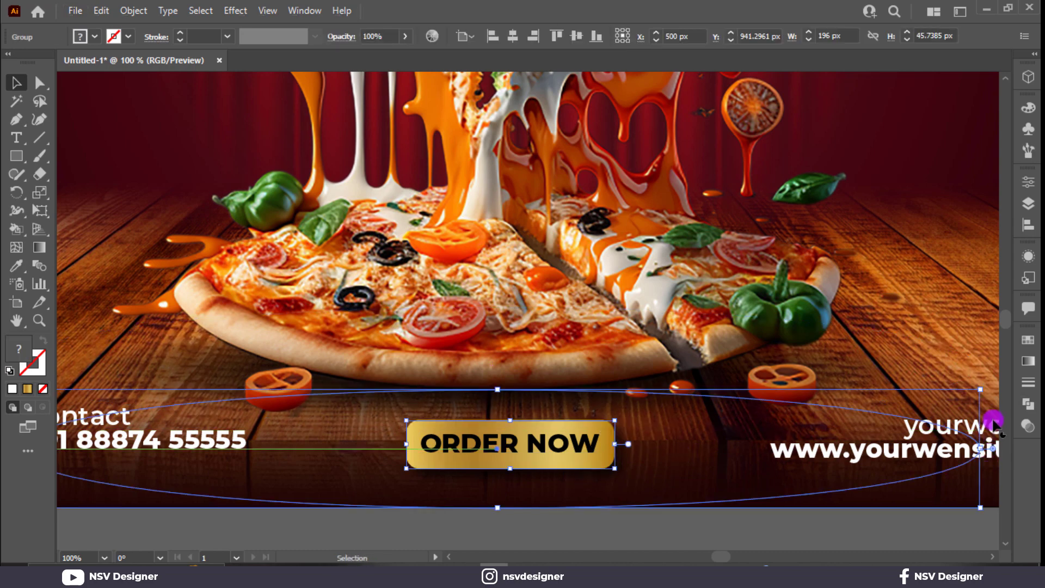
# Step: Vertically centre Contact, ORDER NOW button and website along the bottom, nudged down slightly
pyautogui.click(993, 422)
pyautogui.click(932, 292)
pyautogui.moveTo(941, 271); pyautogui.dragTo(666, 295)
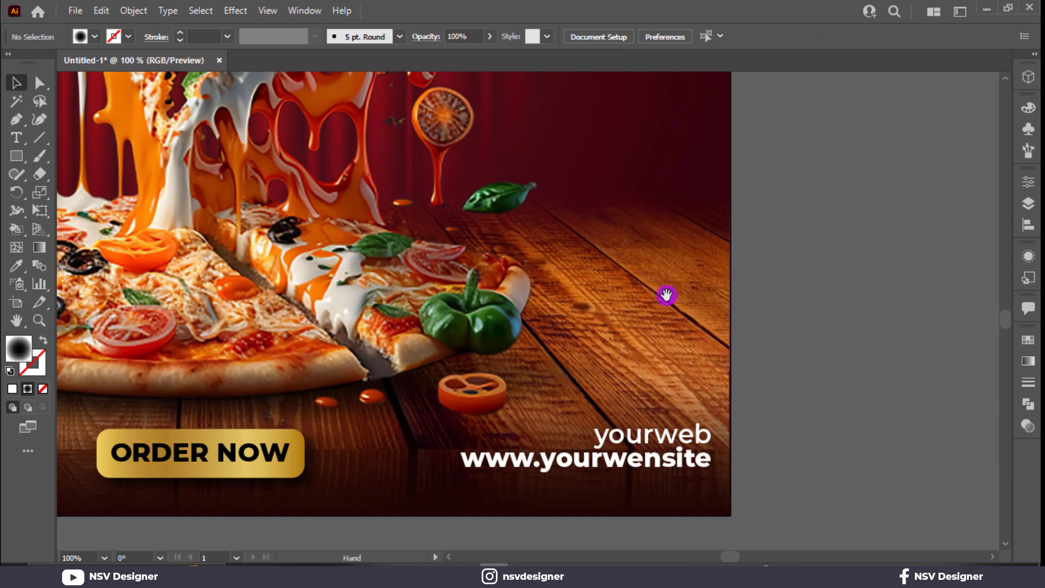
pyautogui.click(706, 469)
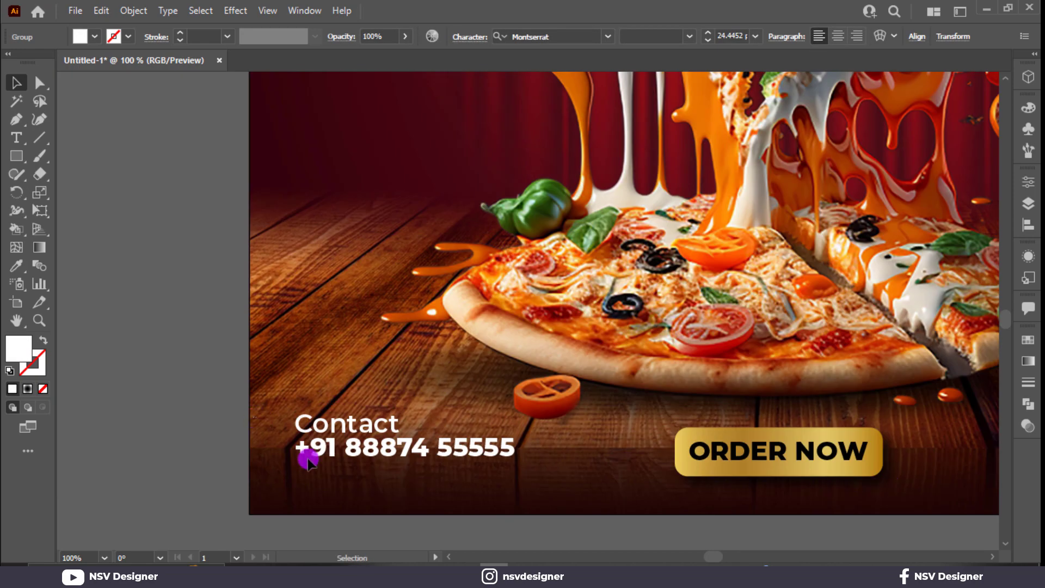
pyautogui.click(311, 455)
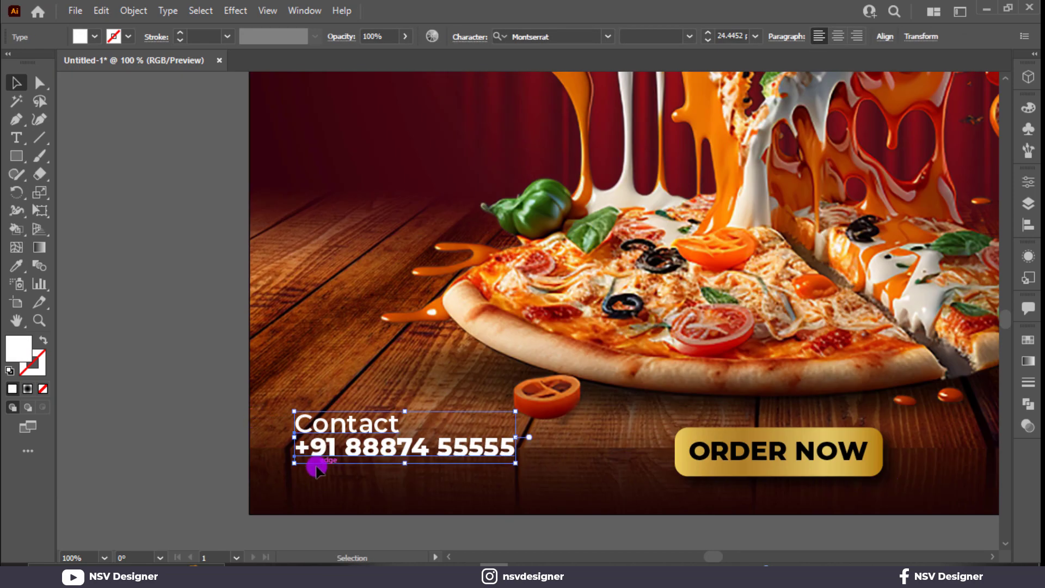
pyautogui.click(316, 467)
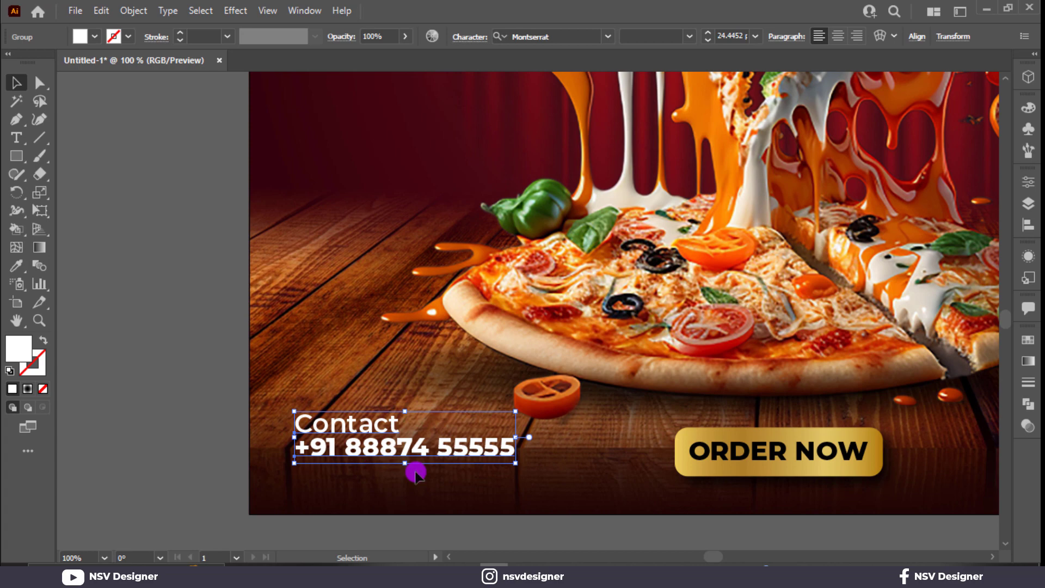
pyautogui.hotkey('ctrl', '0')
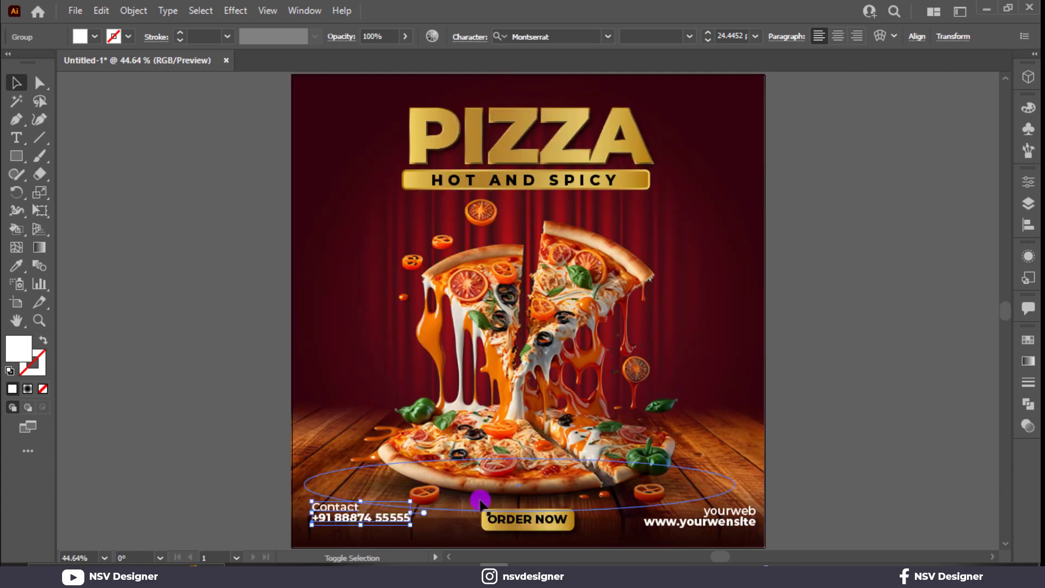
pyautogui.keyDown('shift'); pyautogui.click(490, 515); pyautogui.keyUp('shift')
pyautogui.keyDown('shift'); pyautogui.click(700, 516); pyautogui.keyUp('shift')
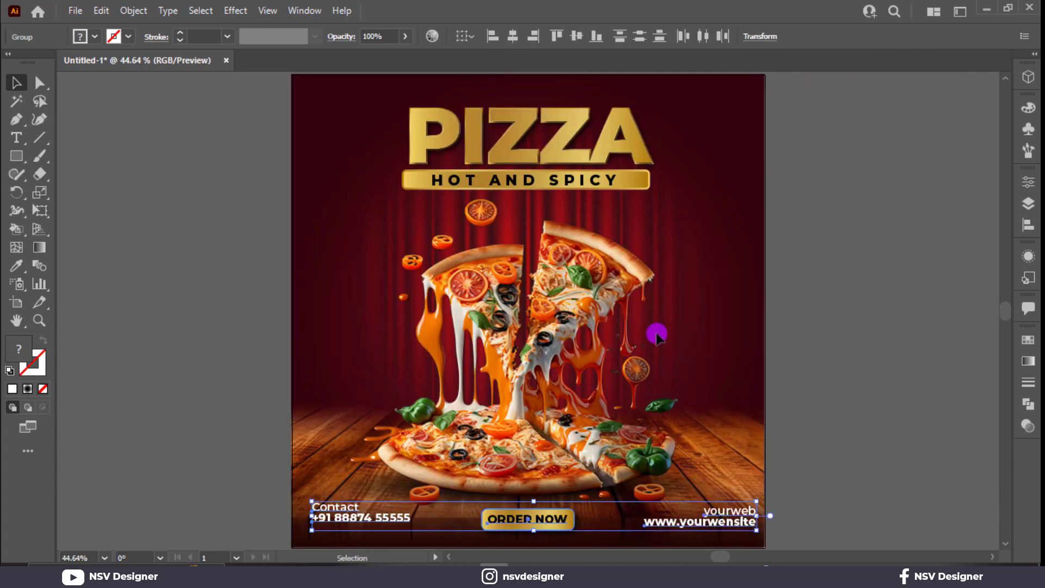
pyautogui.click(578, 36)
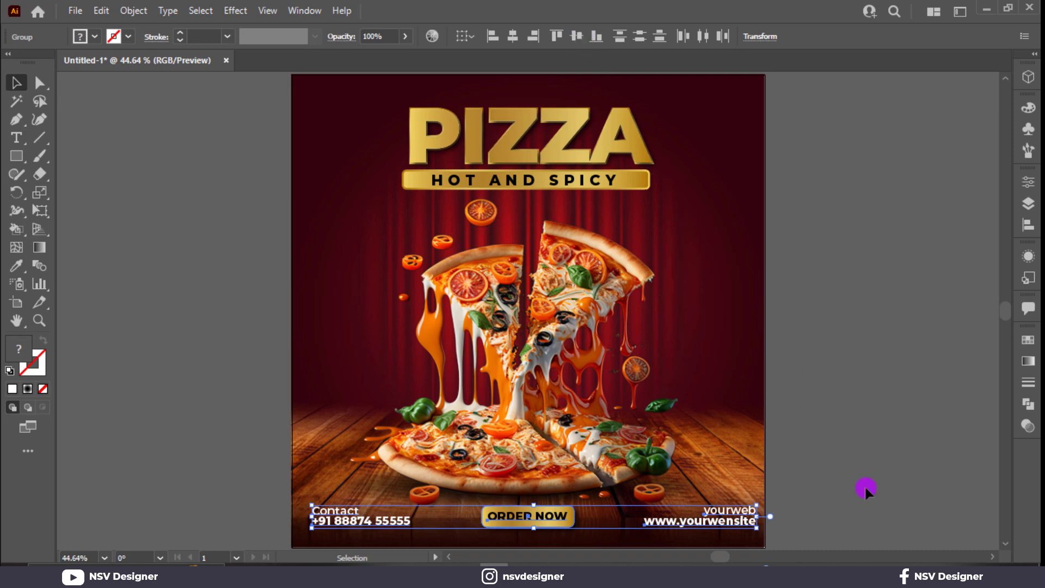
pyautogui.press('Down')
pyautogui.press('Down')
pyautogui.press('Down')
pyautogui.click(865, 485)
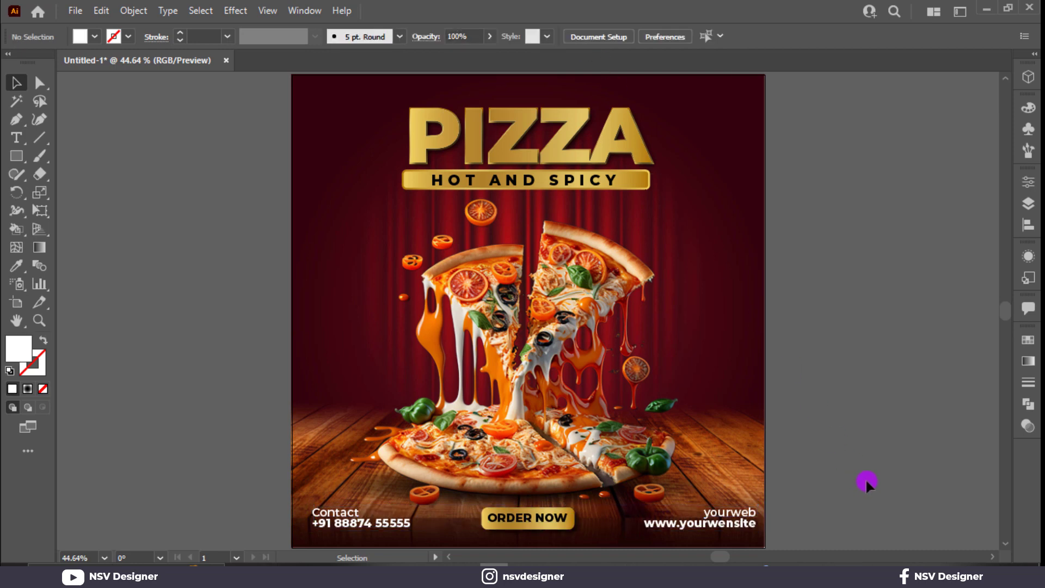
# Step: Create a LOGO text object on the pasteboard
pyautogui.click(24, 142)
pyautogui.click(135, 166)
pyautogui.write('LOGO')
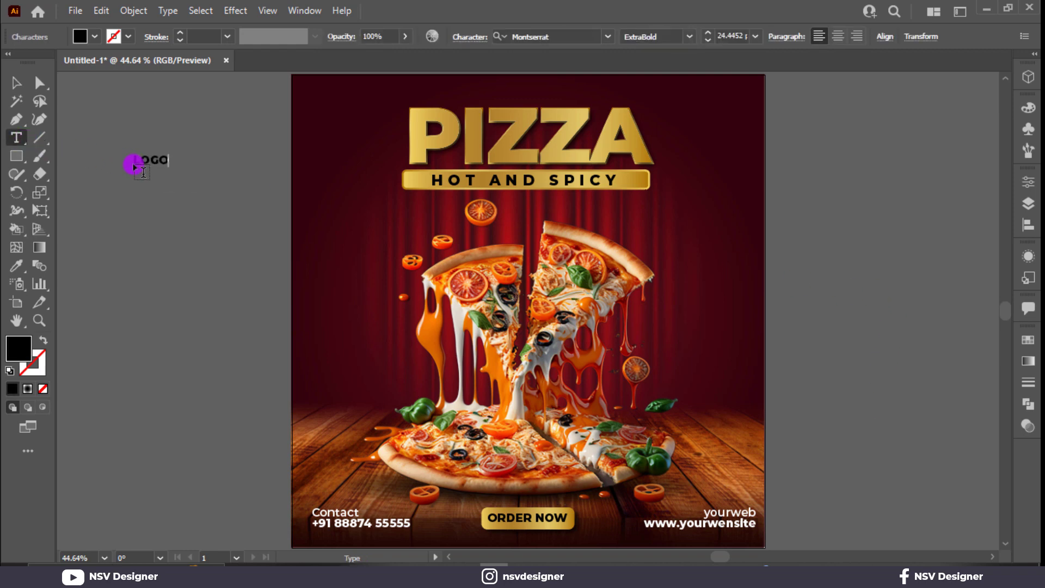
pyautogui.click(16, 83)
pyautogui.click(159, 212)
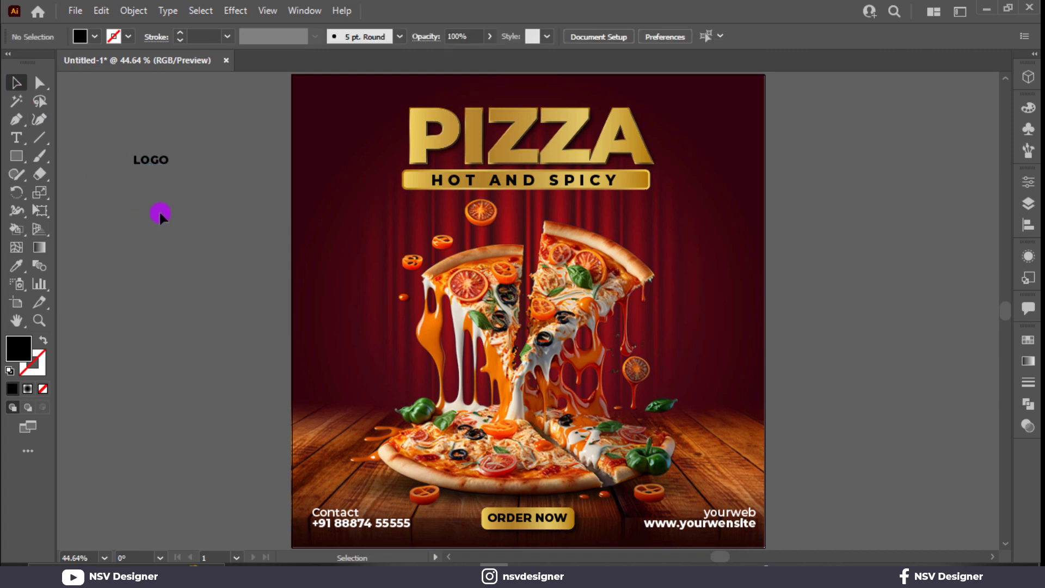
pyautogui.click(161, 163)
# Step: Move LOGO to the poster's top-left corner and make it white
pyautogui.hotkey('ctrl', '+')
pyautogui.hotkey('ctrl', '+')
pyautogui.scroll(5, 167, 174)
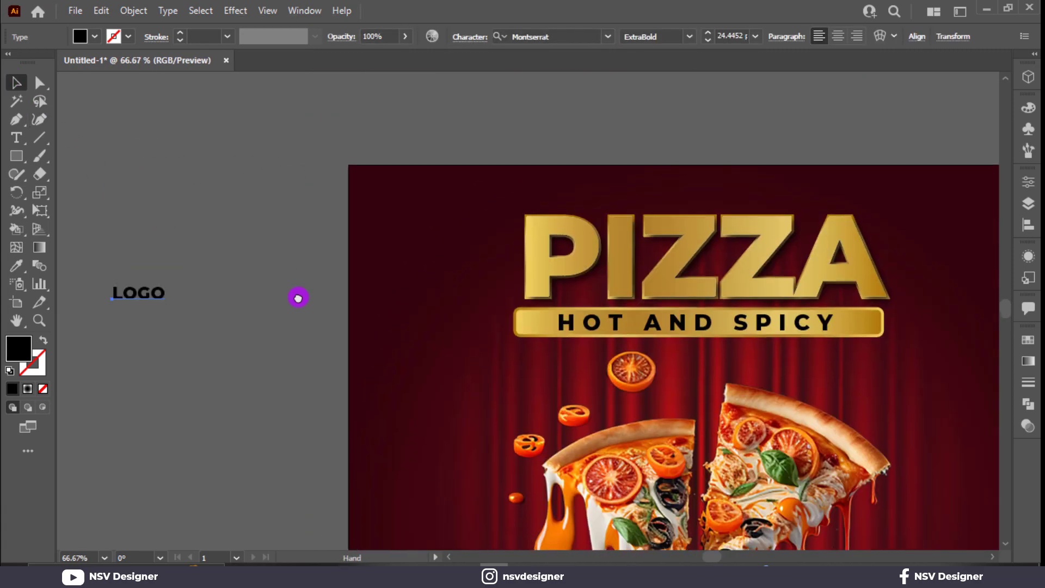
pyautogui.moveTo(150, 297); pyautogui.dragTo(408, 218)
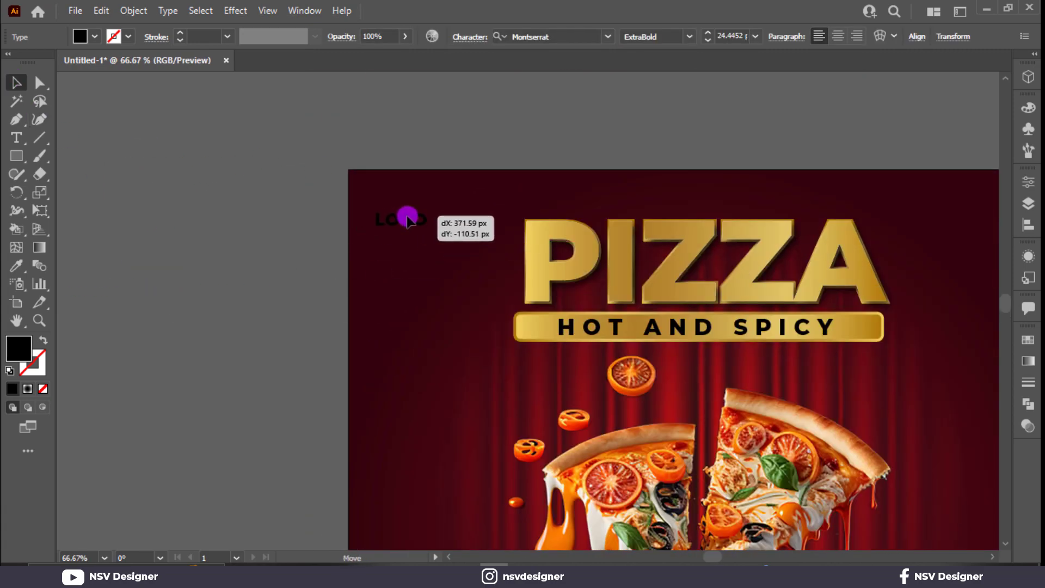
pyautogui.click(96, 36)
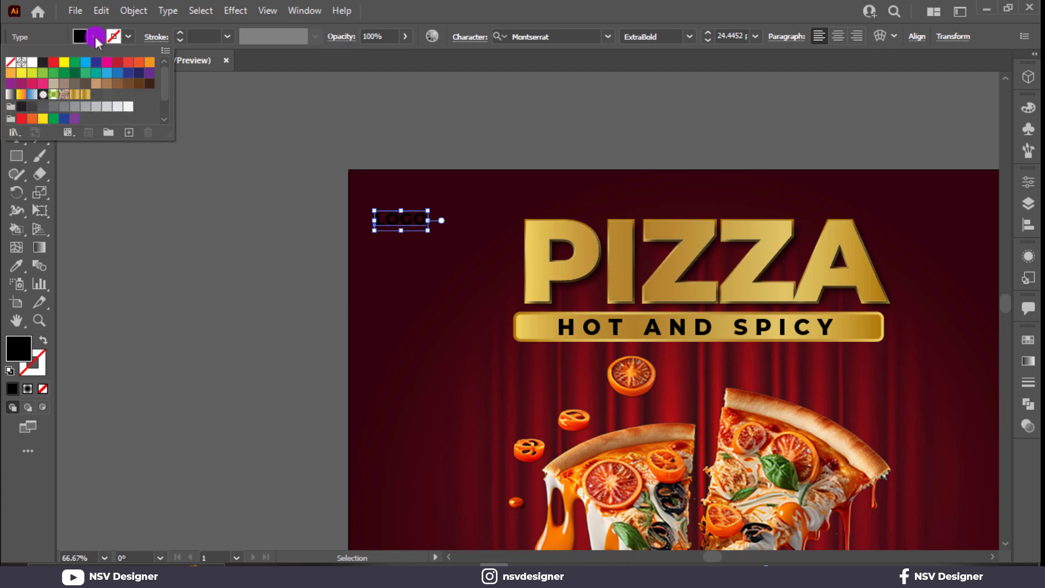
pyautogui.click(70, 94)
# Step: Duplicate LOGO below itself and retype the copy as HERE
pyautogui.moveTo(417, 224); pyautogui.dragTo(418, 250)
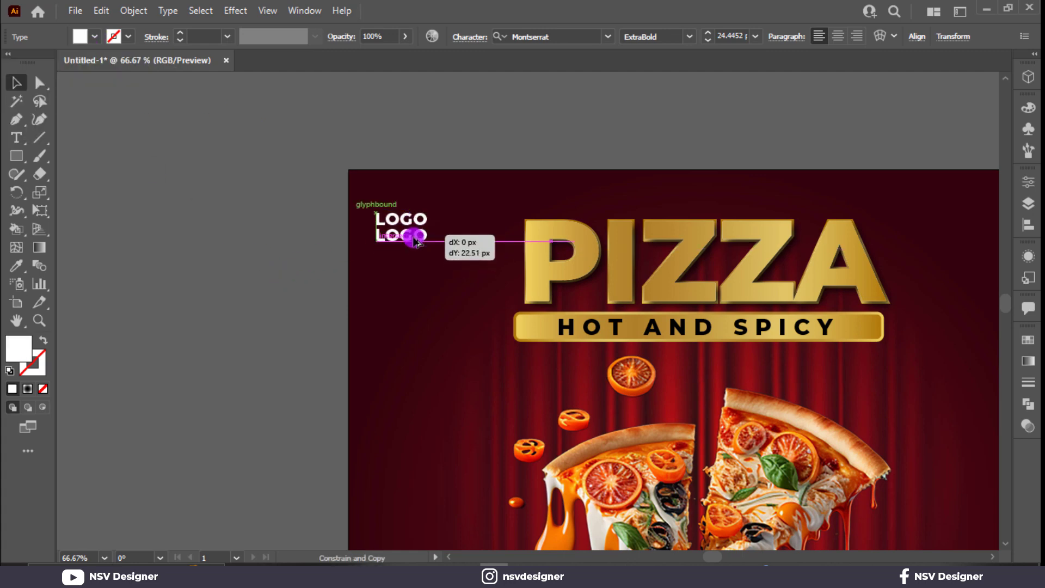
pyautogui.moveTo(417, 250); pyautogui.dragTo(416, 241)
pyautogui.doubleClick(415, 240)
pyautogui.write('HR')
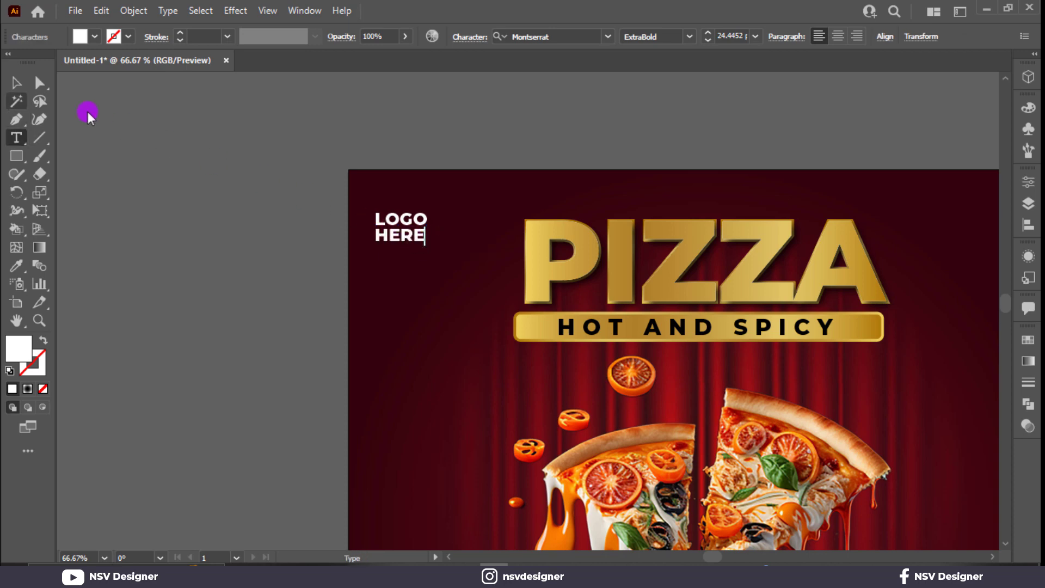
pyautogui.press('Escape')
pyautogui.click(240, 150)
pyautogui.click(417, 239)
# Step: Convert the LOGO and HERE lines into outlines
pyautogui.scroll(2, 416, 239)
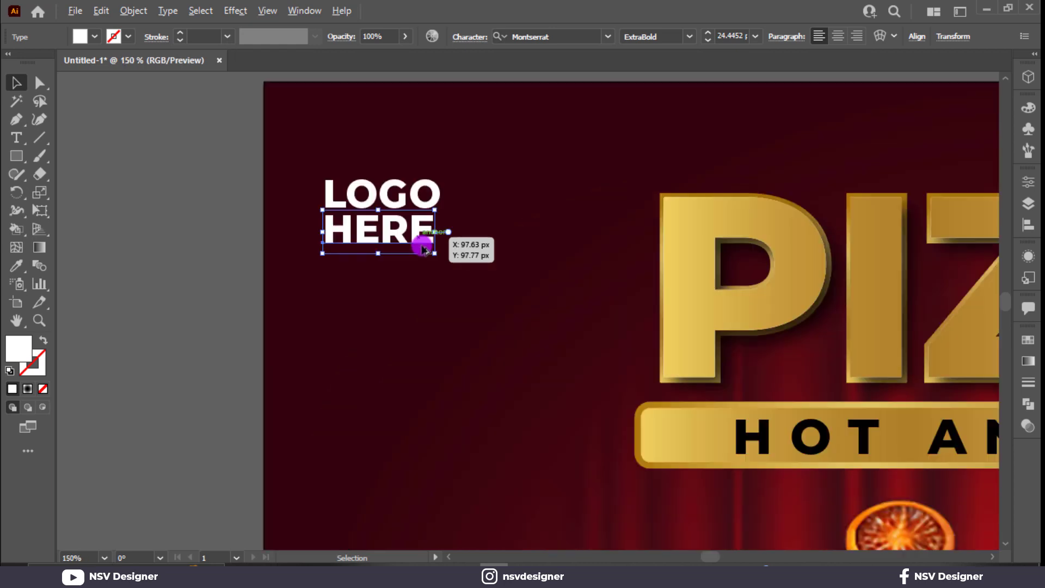
pyautogui.keyDown('shift'); pyautogui.click(430, 196); pyautogui.keyUp('shift')
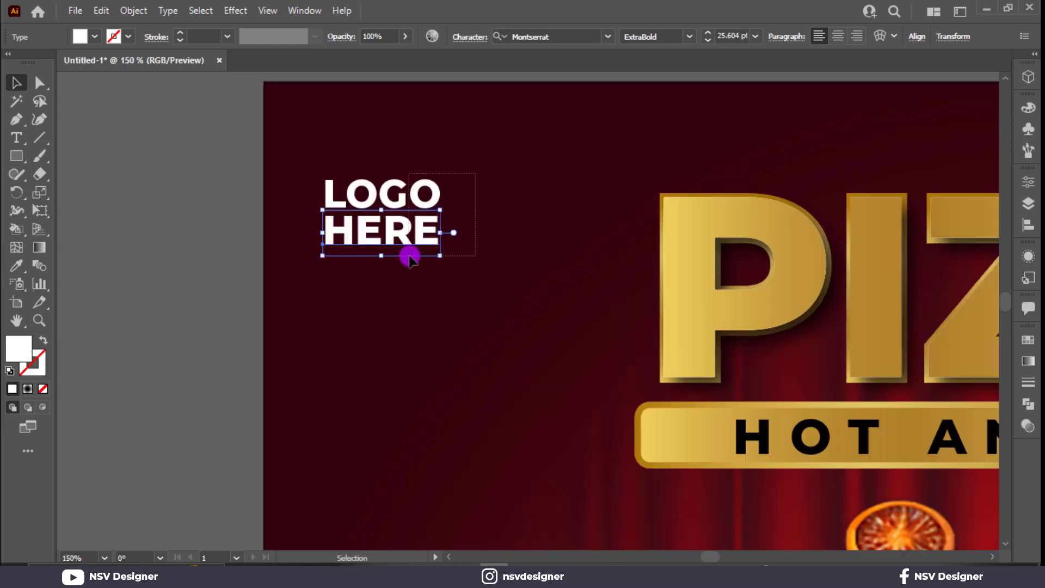
pyautogui.rightClick(411, 248)
pyautogui.click(492, 355)
# Step: Fill LOGO HERE with a diagonal gold gradient and fit the poster in view
pyautogui.click(96, 37)
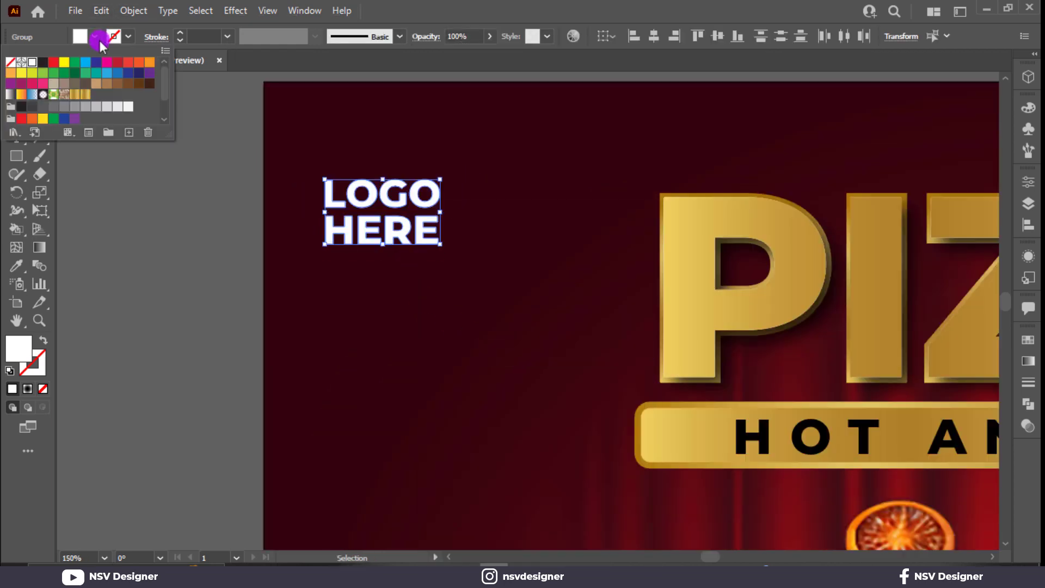
pyautogui.click(86, 94)
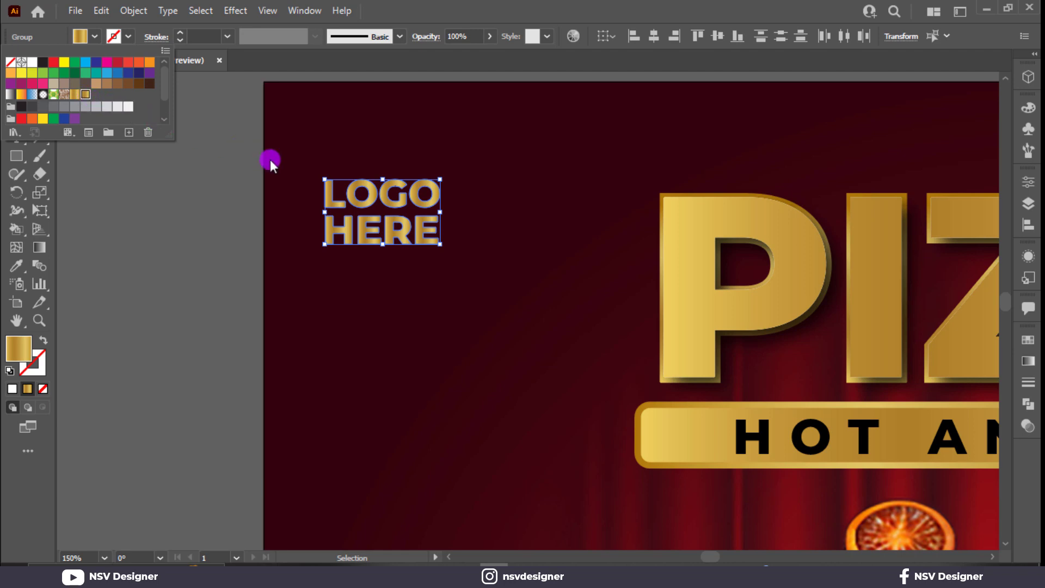
pyautogui.press('g')
pyautogui.moveTo(308, 169); pyautogui.dragTo(453, 259)
pyautogui.click(17, 82)
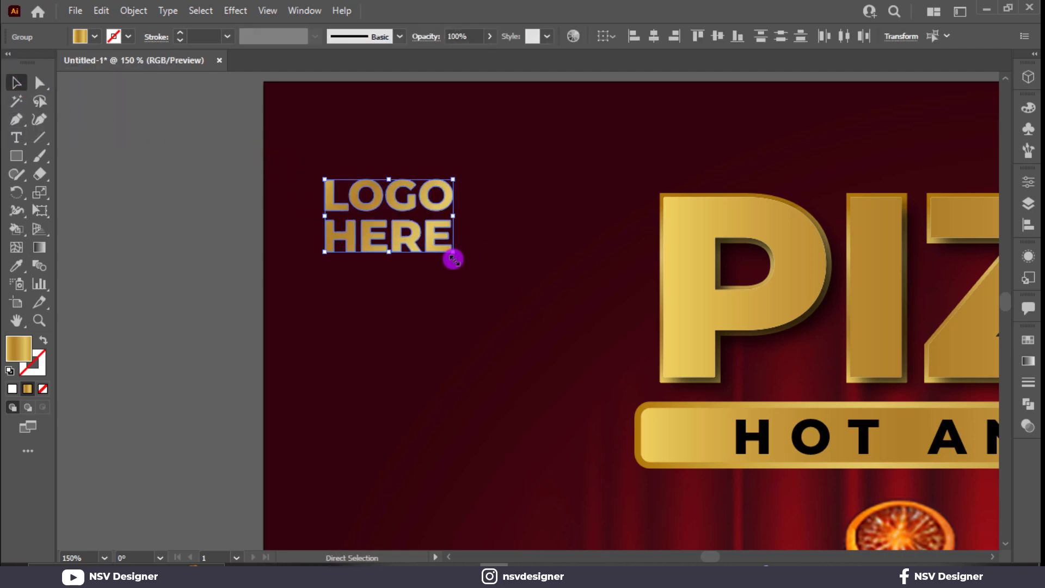
pyautogui.hotkey('ctrl', '0')
# Step: Reposition the LOGO HERE group into the poster's top-left corner
pyautogui.click(217, 93)
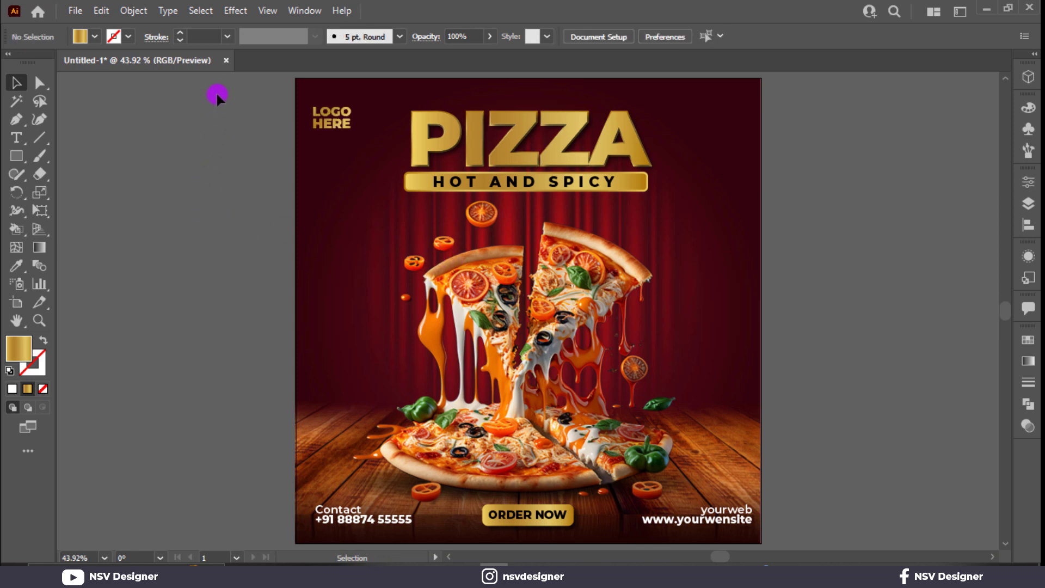
pyautogui.moveTo(329, 146); pyautogui.dragTo(344, 101)
pyautogui.click(280, 144)
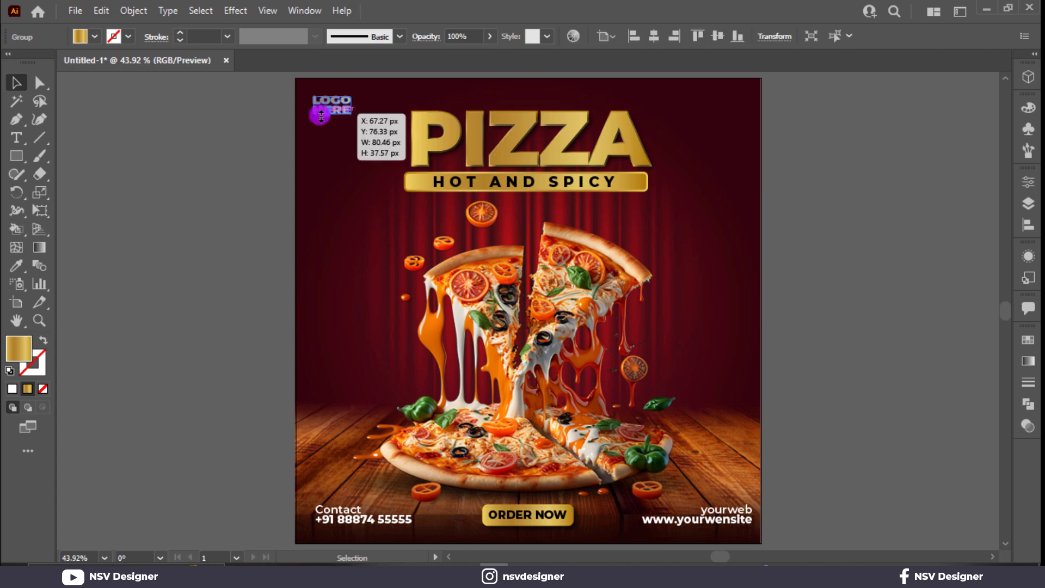
pyautogui.click(330, 139)
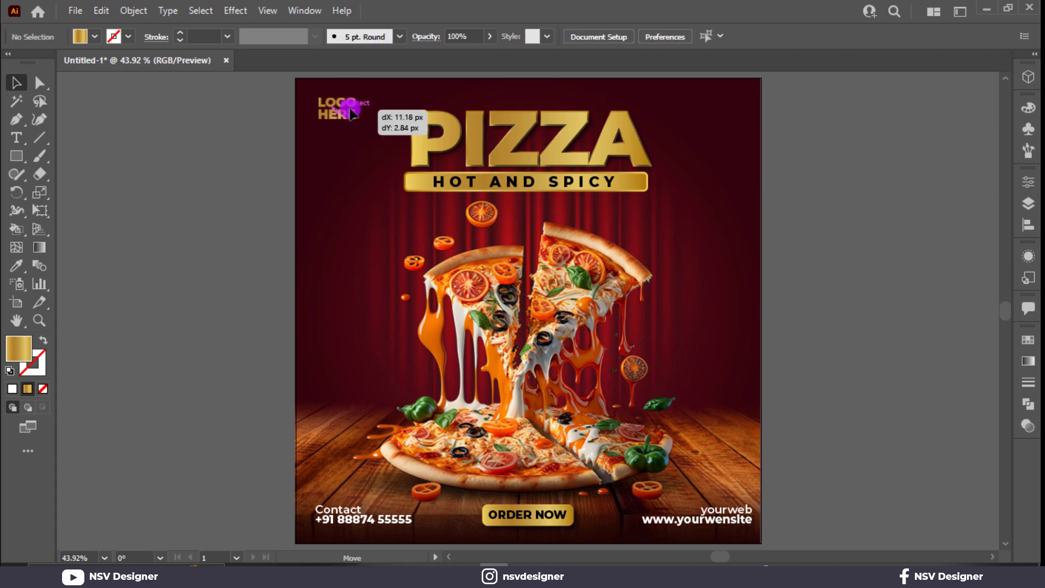
pyautogui.moveTo(342, 110); pyautogui.dragTo(350, 100)
pyautogui.click(214, 188)
pyautogui.moveTo(326, 512); pyautogui.dragTo(306, 504)
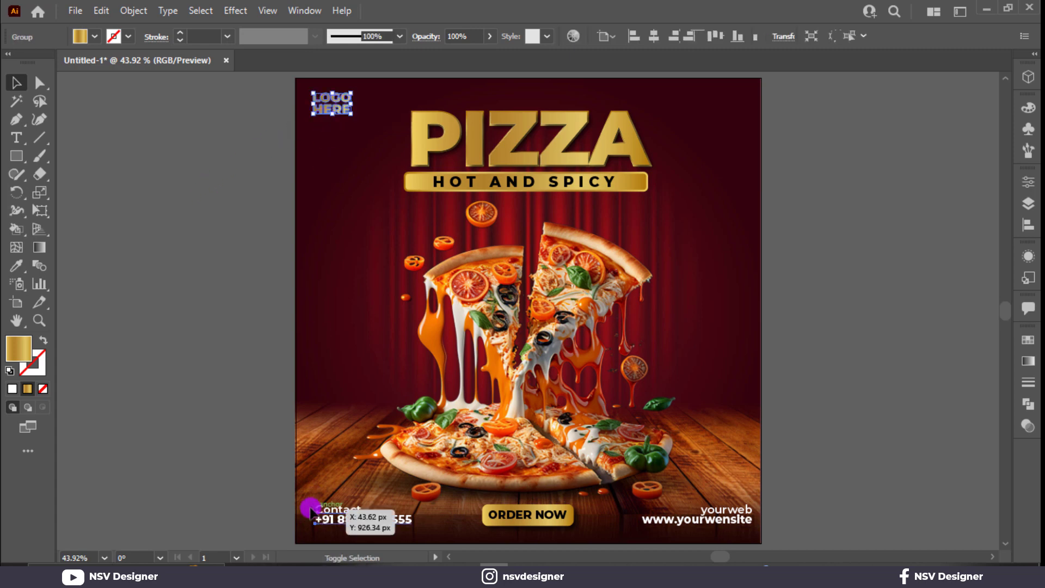
# Step: Show rulers and drag a guide to check the logo lines up with the Contact text
pyautogui.click(190, 416)
pyautogui.hotkey('ctrl', 'r')
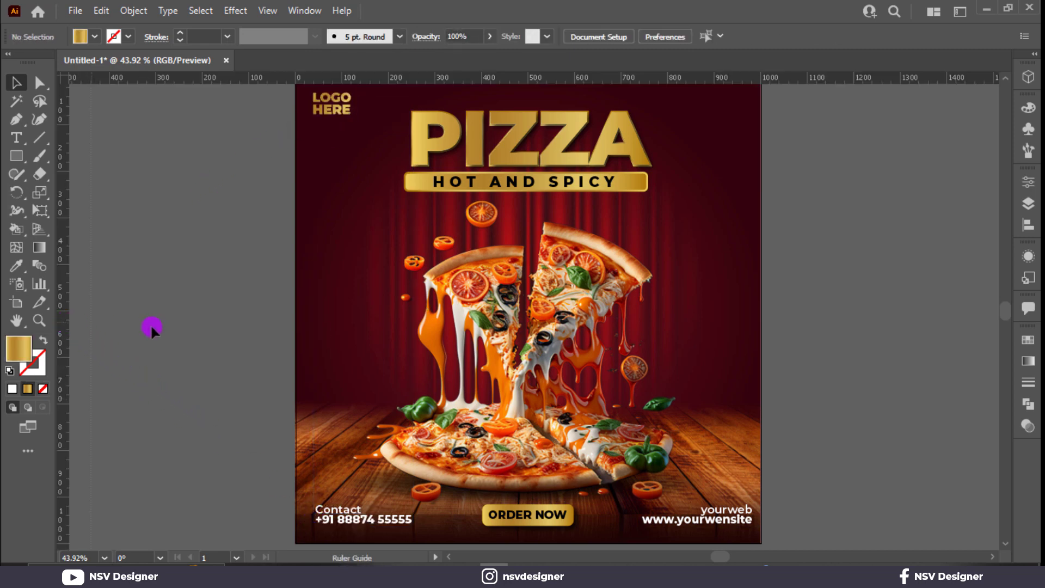
pyautogui.moveTo(312, 327); pyautogui.dragTo(311, 330)
pyautogui.moveTo(79, 328); pyautogui.dragTo(65, 330)
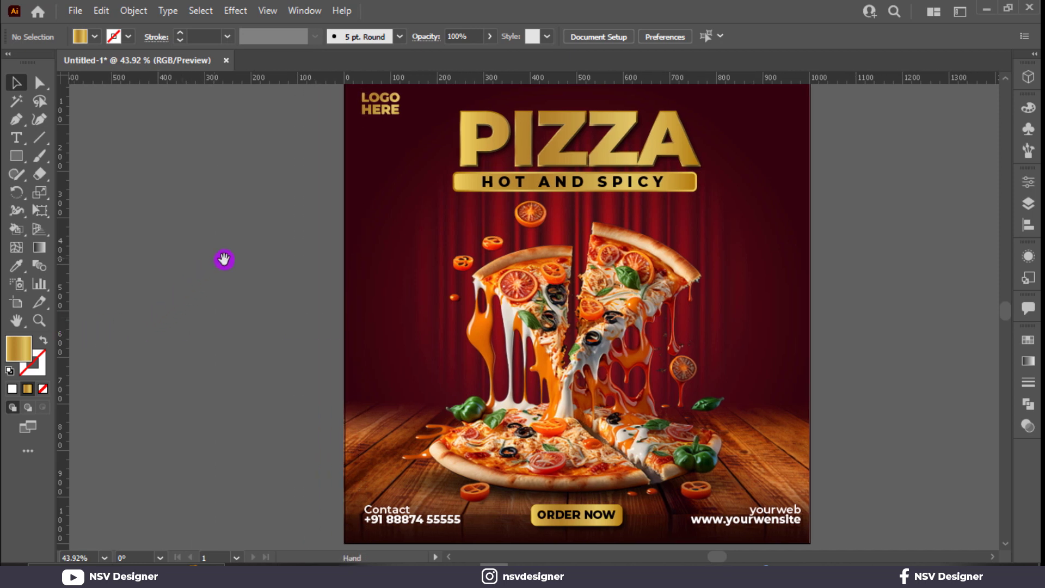
pyautogui.moveTo(223, 260); pyautogui.dragTo(166, 270)
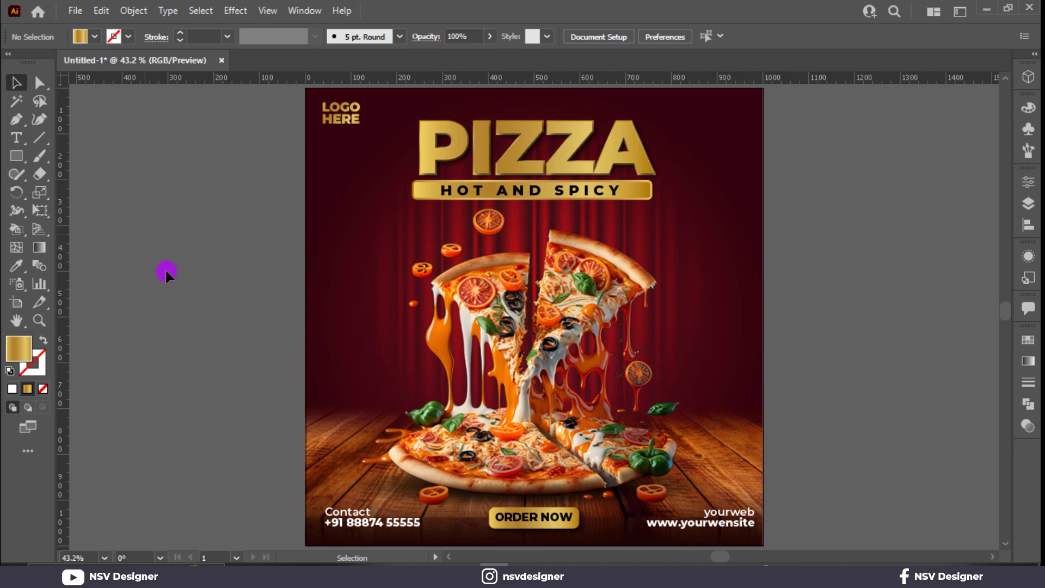
# Step: Add a new $12.00 price text object beside the poster
pyautogui.click(17, 141)
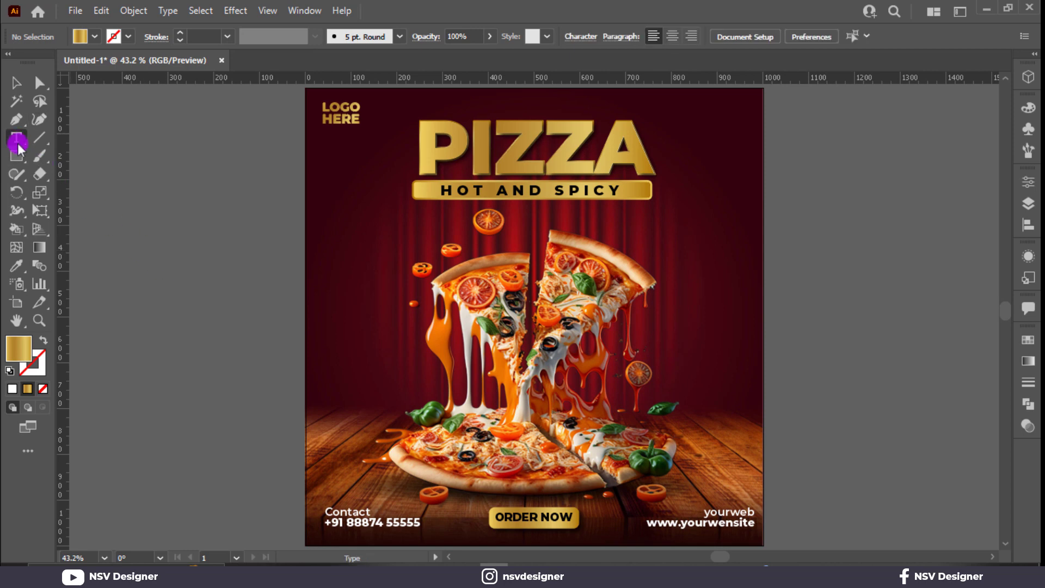
pyautogui.click(174, 312)
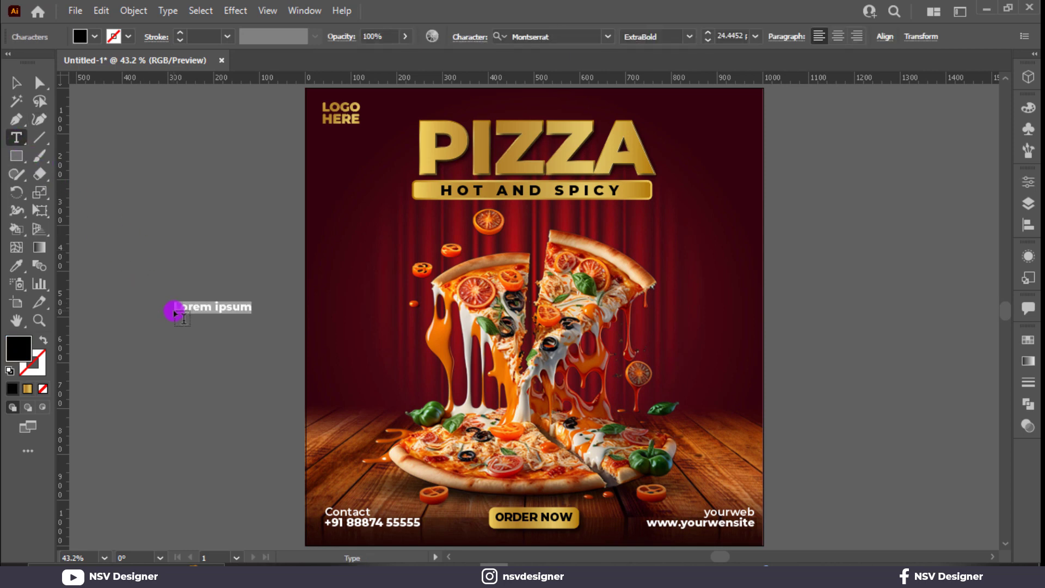
pyautogui.press('BackSpace')
pyautogui.write('$12.00')
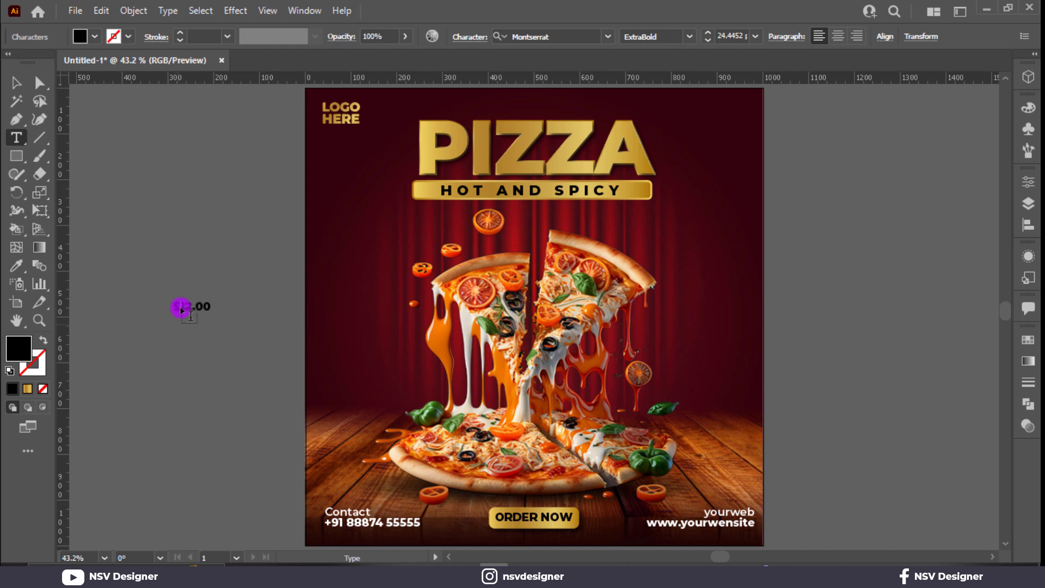
pyautogui.click(17, 82)
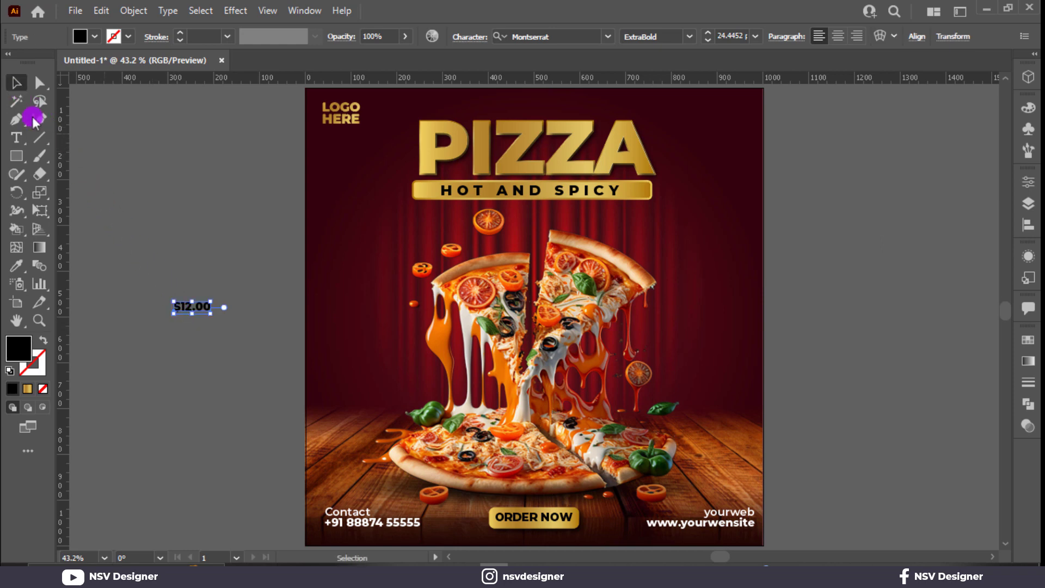
pyautogui.click(152, 272)
# Step: Enlarge the $12.00 price and set it in the Evogria font
pyautogui.click(202, 311)
pyautogui.moveTo(210, 315); pyautogui.dragTo(226, 319)
pyautogui.click(564, 37)
pyautogui.write('e')
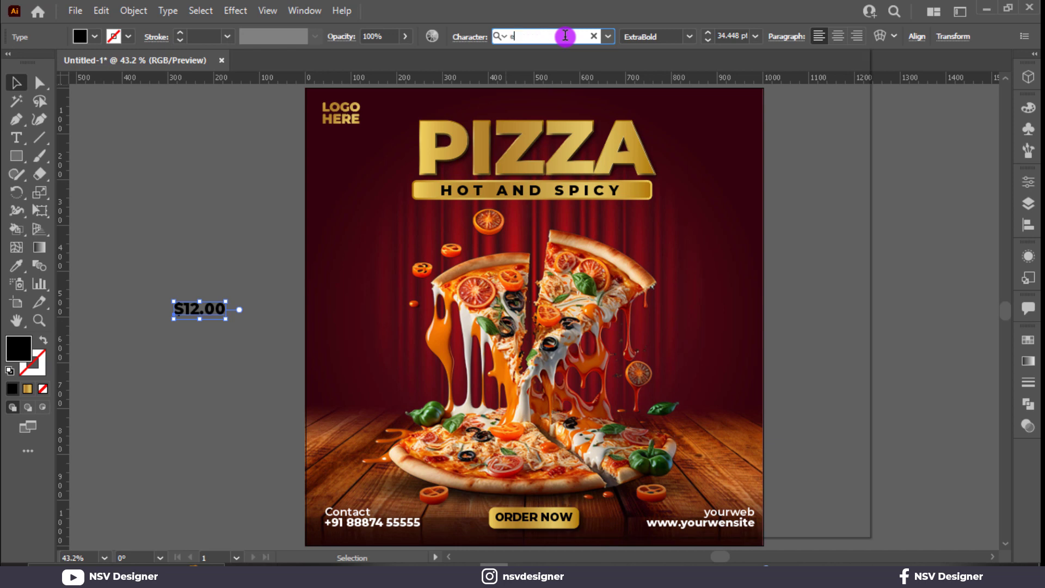
pyautogui.write('v')
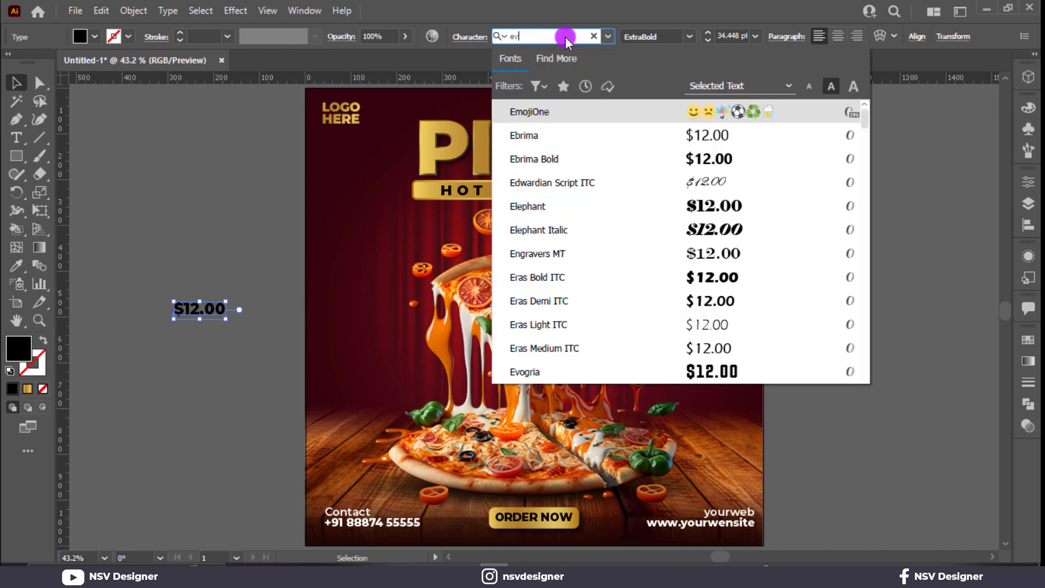
pyautogui.write('o')
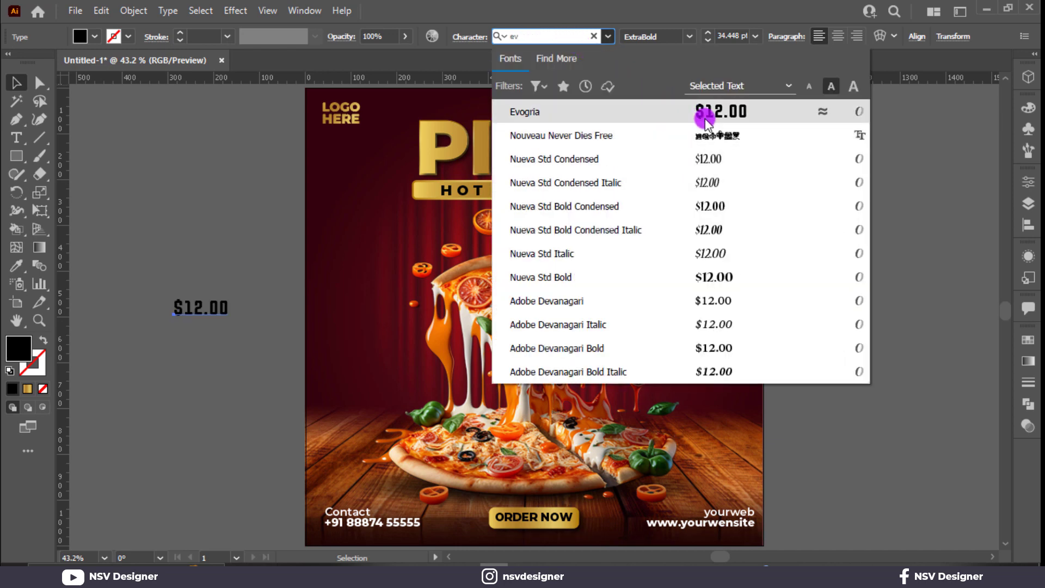
pyautogui.click(703, 111)
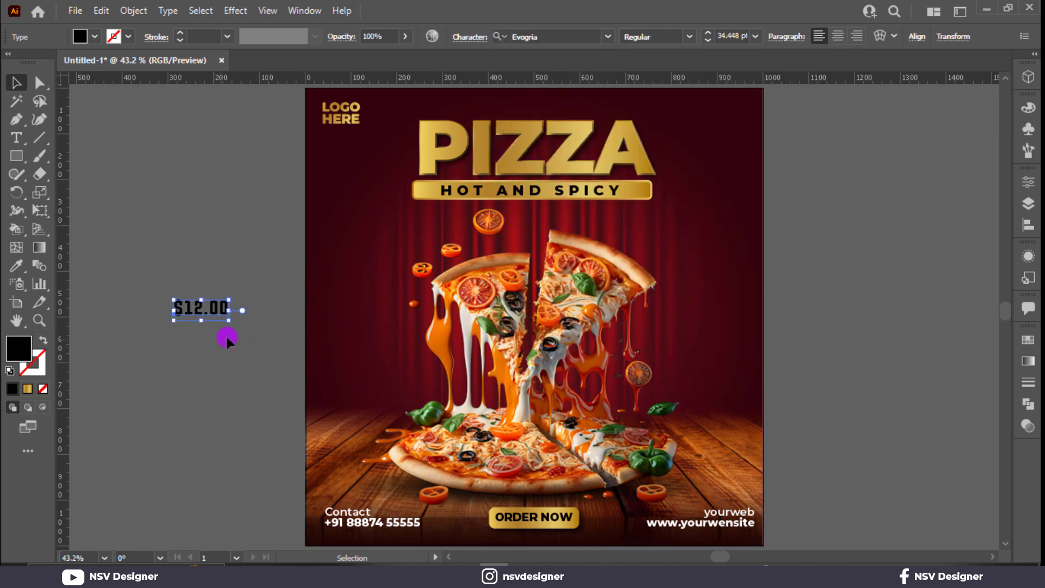
pyautogui.click(468, 37)
pyautogui.press('Escape')
pyautogui.click(220, 245)
# Step: Duplicate the price below itself as FREE, enlarged to the price's width
pyautogui.moveTo(218, 308)
pyautogui.mouseDown()
pyautogui.moveTo(240, 294)
pyautogui.moveTo(240, 309)
pyautogui.mouseUp()
pyautogui.scroll(1, 243, 284)
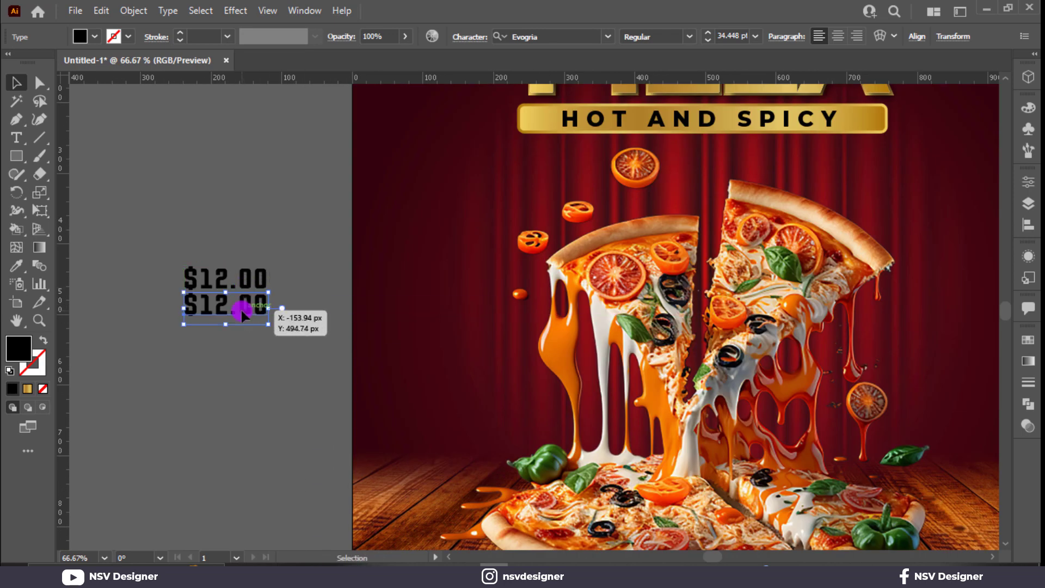
pyautogui.doubleClick(240, 308)
pyautogui.write('FREE')
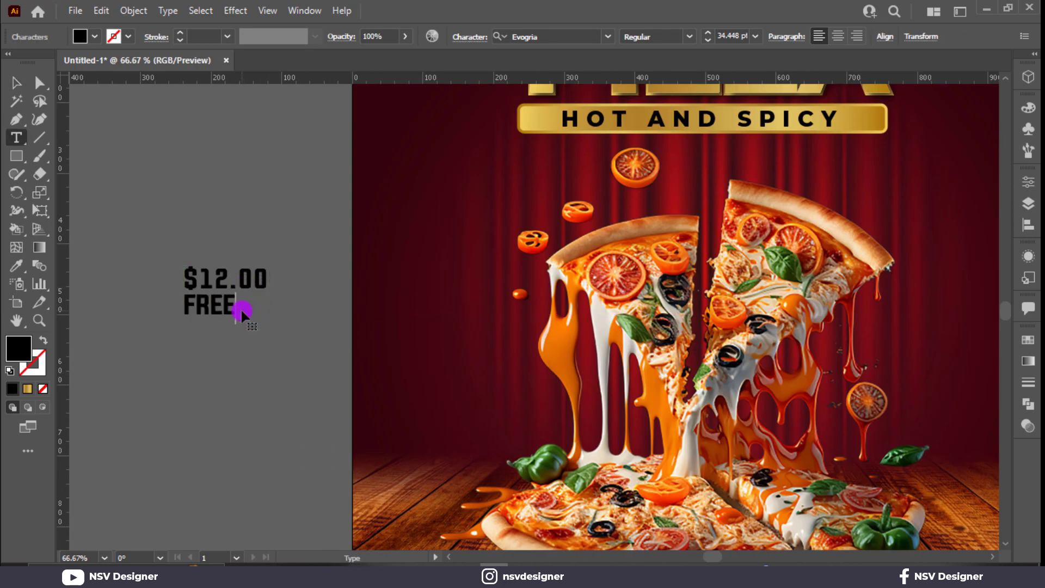
pyautogui.click(16, 83)
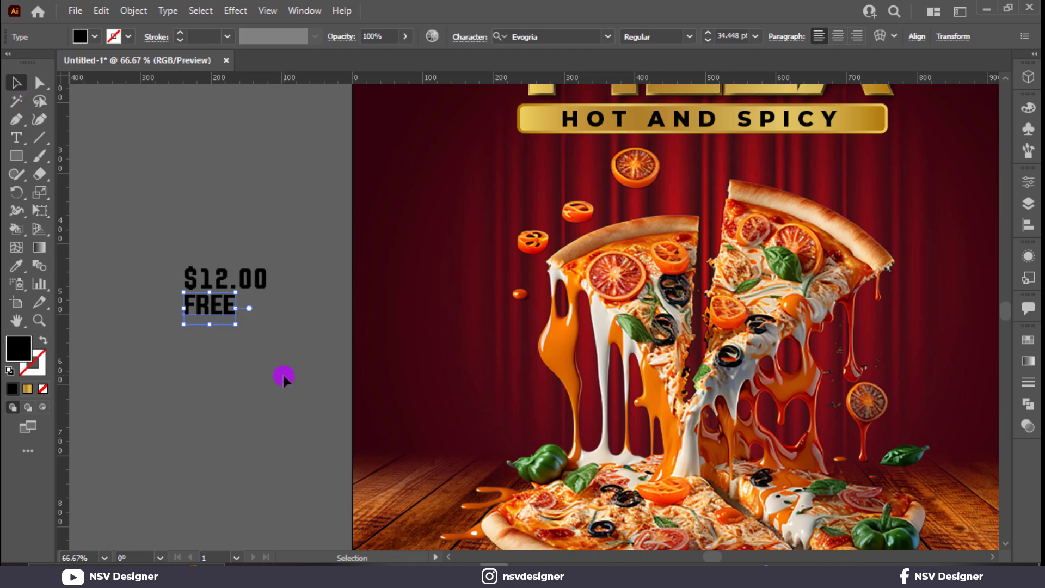
pyautogui.moveTo(235, 324)
pyautogui.mouseDown()
pyautogui.moveTo(266, 348)
pyautogui.moveTo(219, 360)
pyautogui.mouseUp()
# Step: Retype the copied line as DELEVERY and shrink it to FREE's width
pyautogui.doubleClick(220, 364)
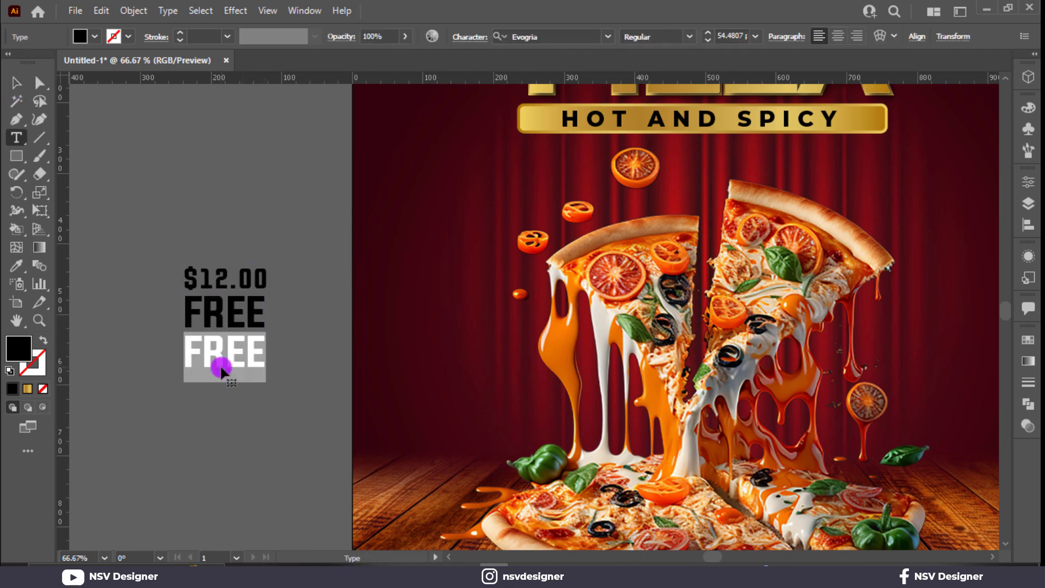
pyautogui.write('DELEV')
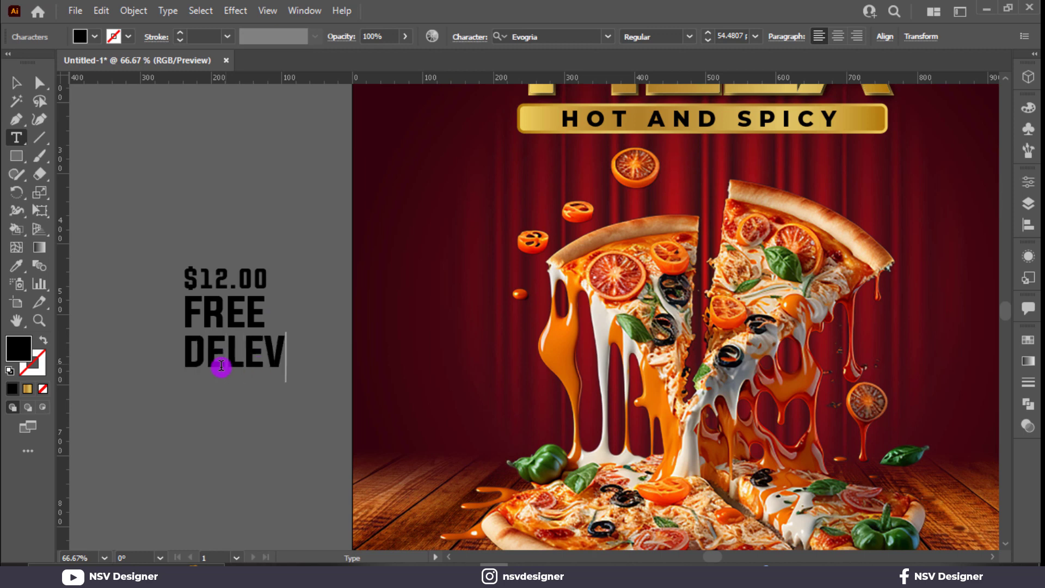
pyautogui.write('ERY')
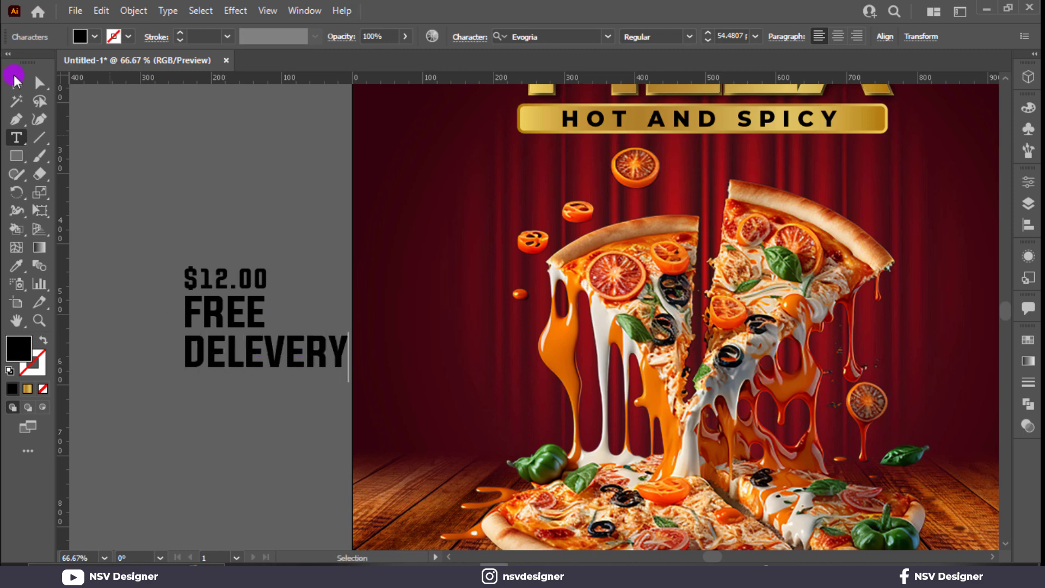
pyautogui.click(15, 81)
pyautogui.moveTo(347, 381); pyautogui.dragTo(263, 377)
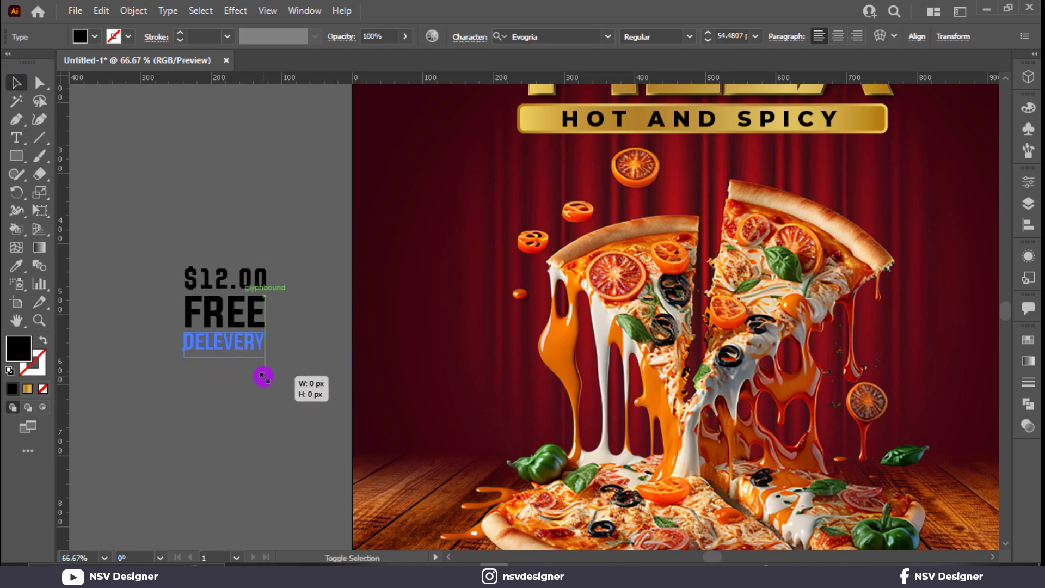
# Step: Copy DELEVERY below itself and begin typing a fourth line
pyautogui.click(298, 327)
pyautogui.moveTo(244, 342); pyautogui.dragTo(226, 368)
pyautogui.doubleClick(226, 366)
pyautogui.write('HURRY UP')
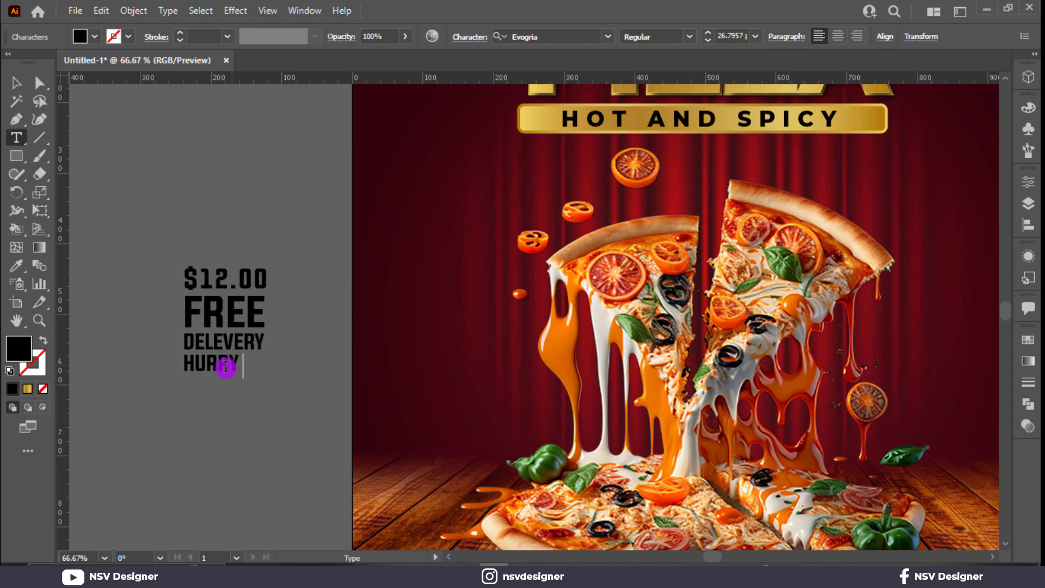
# Step: Select the DELEVERY and HURRY UP lines, then marquee-select all four price lines
pyautogui.click(24, 87)
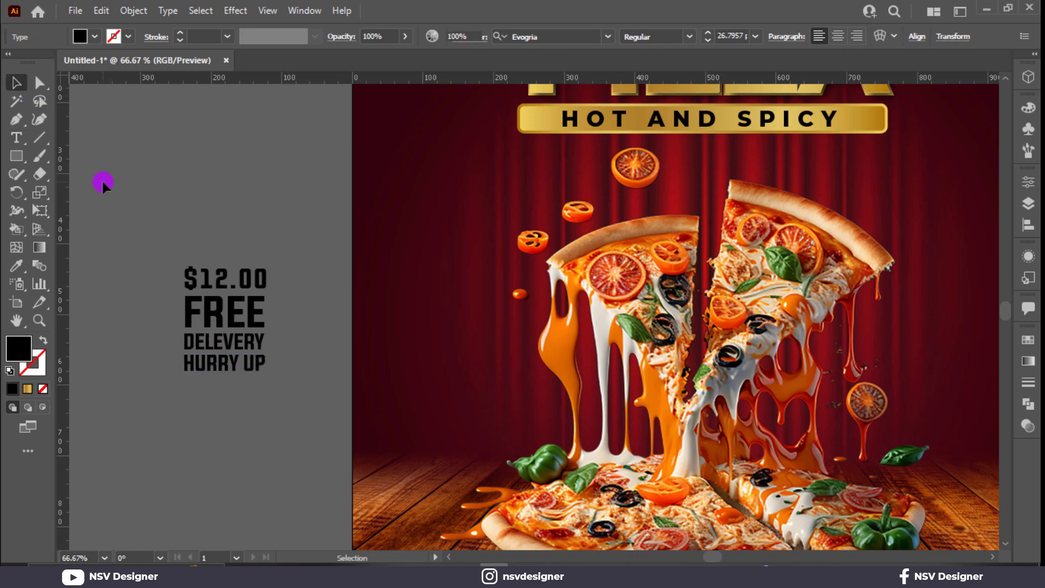
pyautogui.keyDown('alt'); pyautogui.scroll(2, 150, 253); pyautogui.keyUp('alt')
pyautogui.scroll(-3, 511, 342)
pyautogui.click(427, 354)
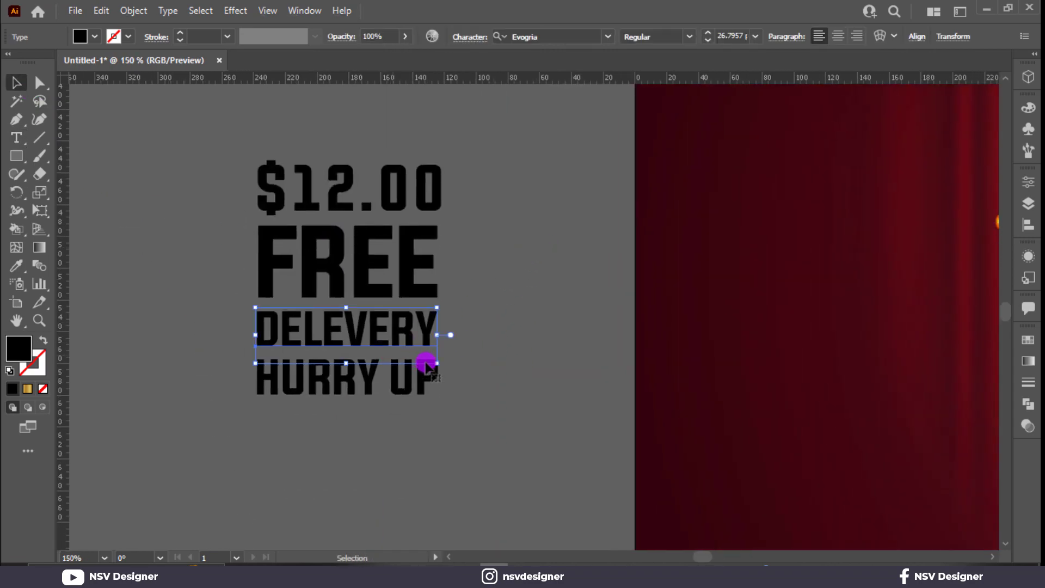
pyautogui.click(426, 386)
pyautogui.moveTo(442, 414); pyautogui.dragTo(442, 414)
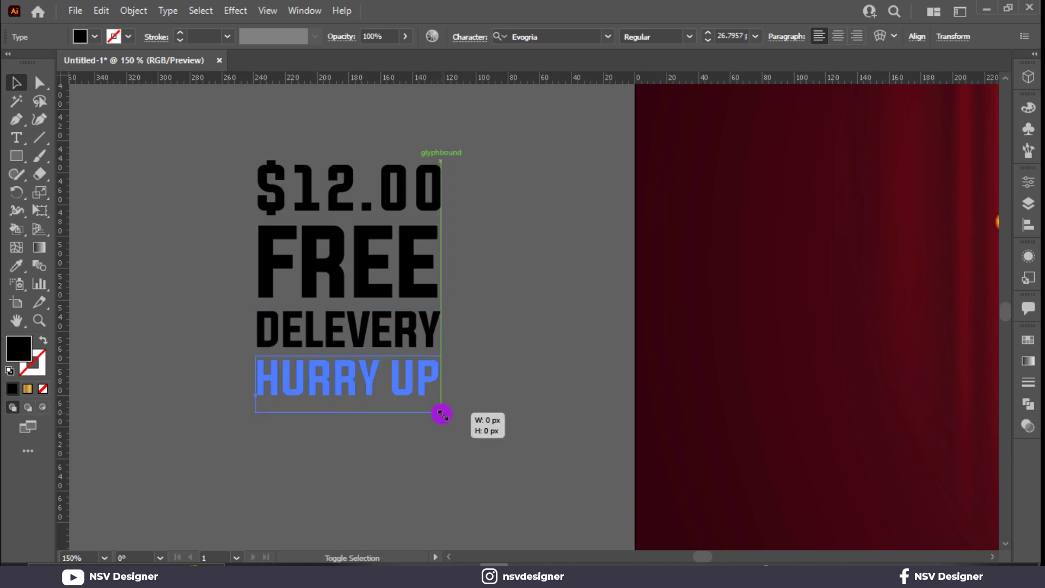
pyautogui.click(487, 333)
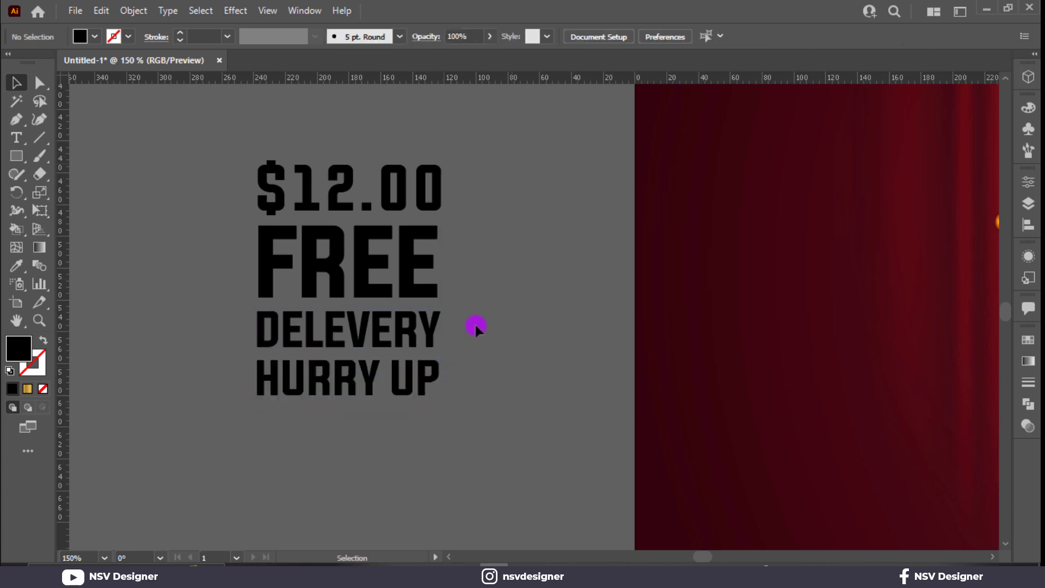
pyautogui.moveTo(158, 162); pyautogui.dragTo(392, 422)
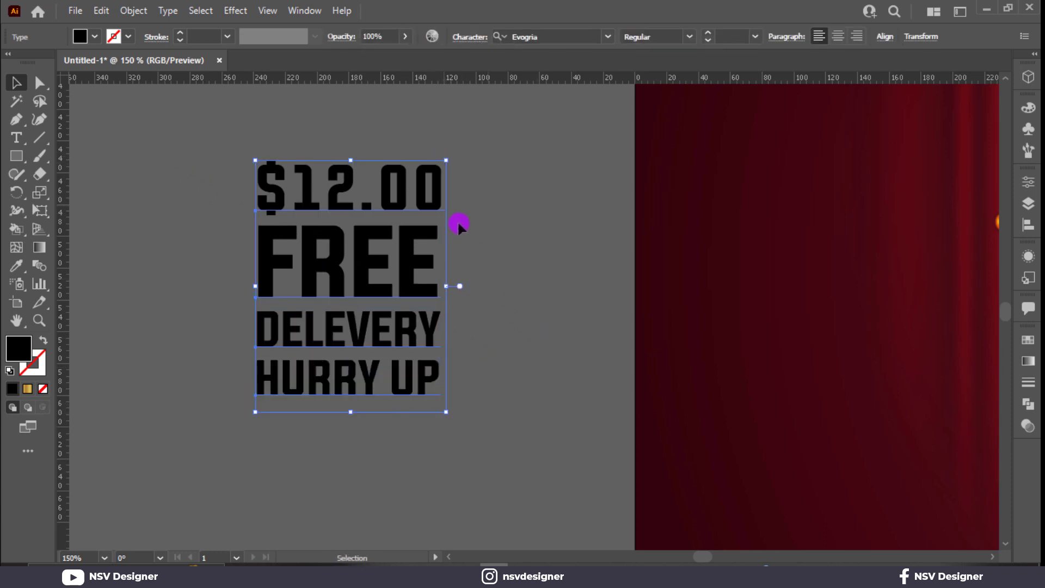
# Step: Move the $12.00 line down closer to FREE
pyautogui.click(499, 164)
pyautogui.moveTo(403, 203); pyautogui.dragTo(415, 196)
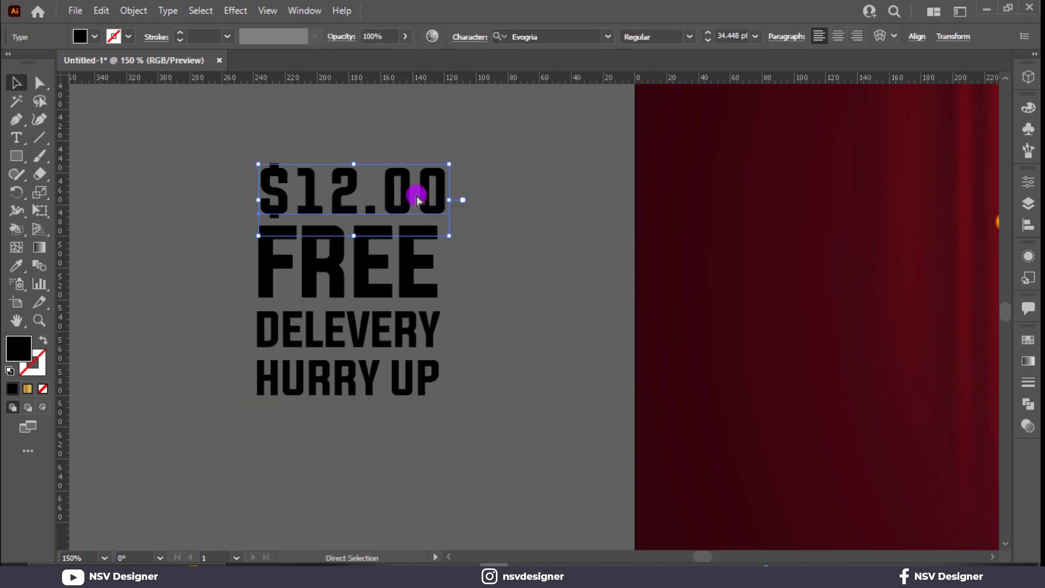
pyautogui.press('Down')
pyautogui.press('Down')
pyautogui.press('Down')
pyautogui.press('Down')
pyautogui.press('Down')
pyautogui.press('Down')
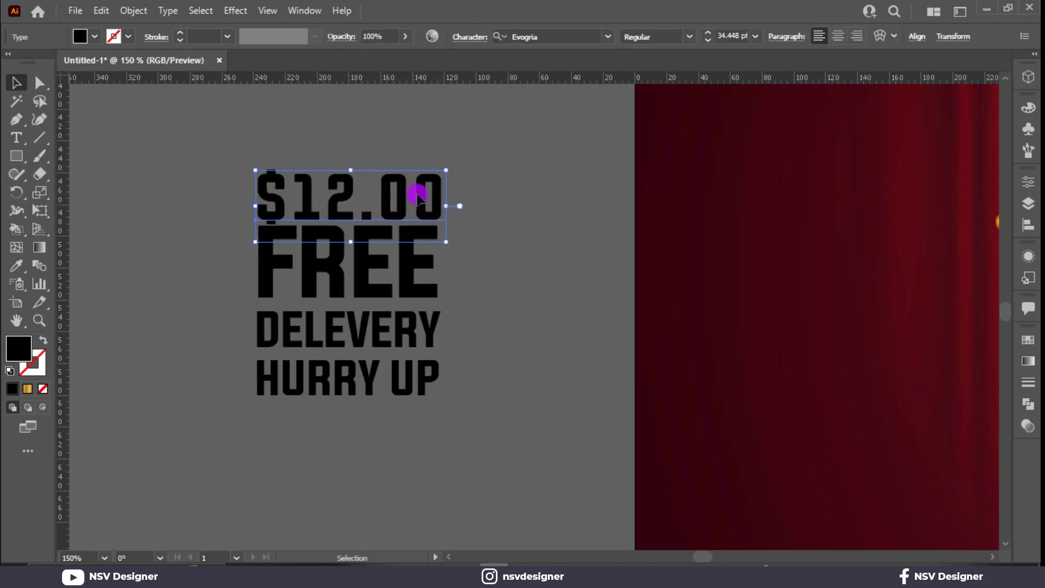
pyautogui.press('Down')
pyautogui.press('Down')
pyautogui.press('Down')
pyautogui.press('Up')
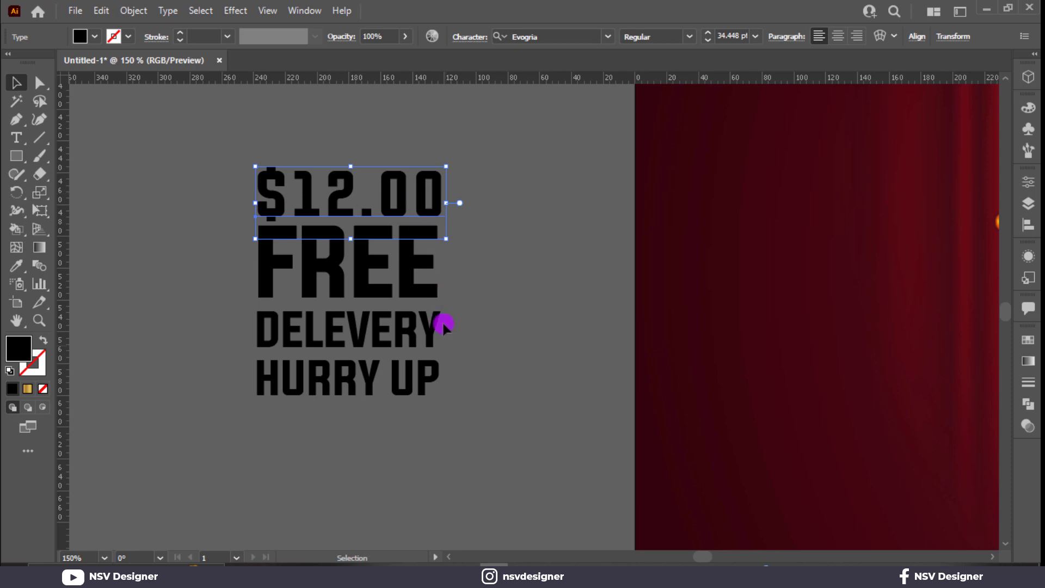
pyautogui.click(442, 325)
# Step: Nudge DELEVERY and HURRY UP up toward FREE, then select all four lines and zoom out
pyautogui.click(410, 342)
pyautogui.press('Up')
pyautogui.press('Up')
pyautogui.press('Up')
pyautogui.press('Up')
pyautogui.press('Up')
pyautogui.press('Up')
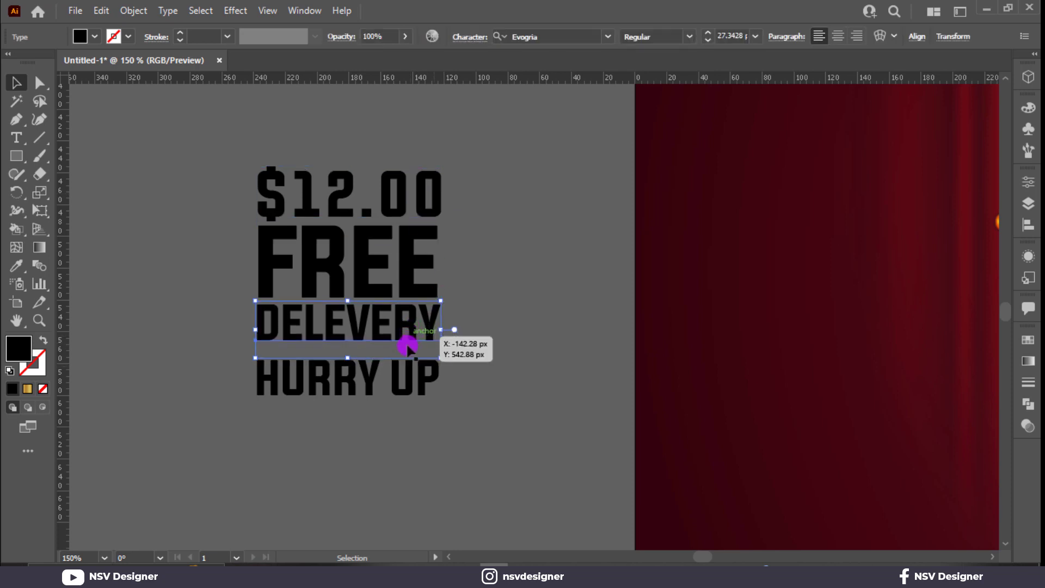
pyautogui.click(396, 385)
pyautogui.press('Up')
pyautogui.press('Up')
pyautogui.press('Up')
pyautogui.press('Up')
pyautogui.press('Up')
pyautogui.press('Up')
pyautogui.press('Up')
pyautogui.press('Up')
pyautogui.press('Up')
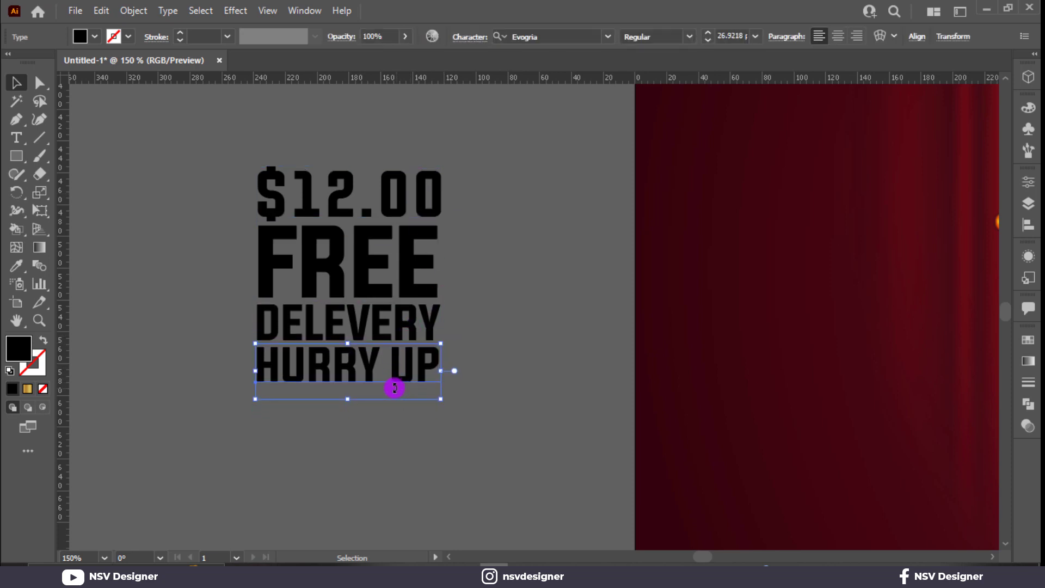
pyautogui.click(484, 342)
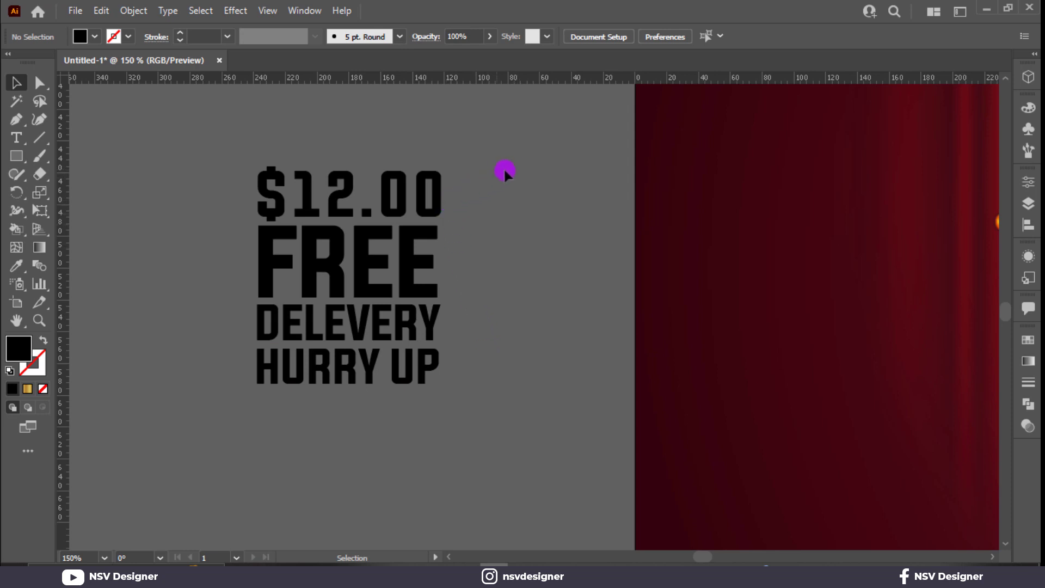
pyautogui.moveTo(504, 168); pyautogui.dragTo(287, 408)
pyautogui.hotkey('ctrl', '0')
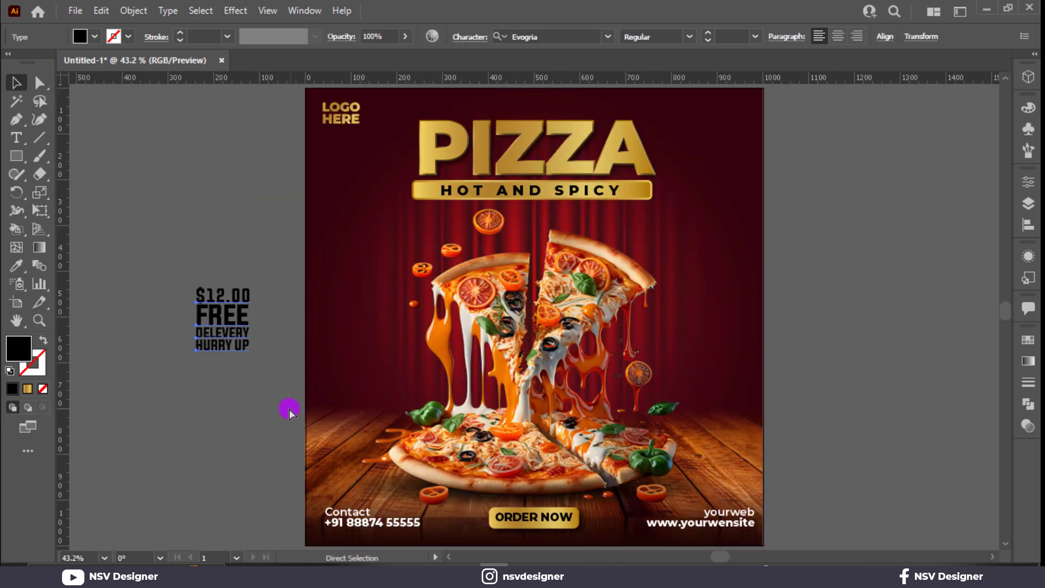
# Step: Make the price text white and move it onto the poster's lower right
pyautogui.click(213, 294)
pyautogui.click(80, 37)
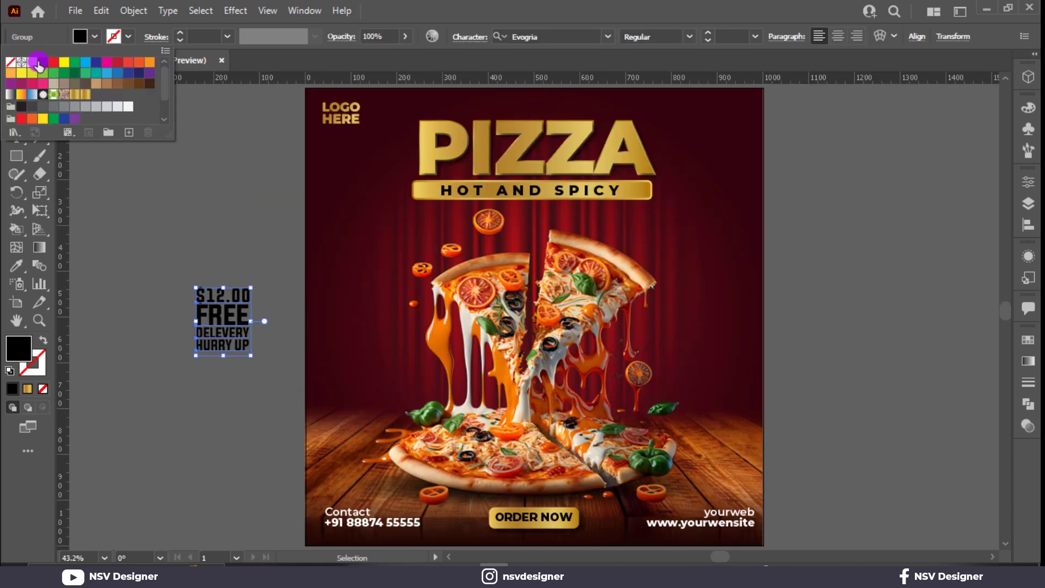
pyautogui.click(32, 62)
pyautogui.click(128, 308)
pyautogui.moveTo(236, 342)
pyautogui.mouseDown()
pyautogui.moveTo(363, 440)
pyautogui.moveTo(733, 442)
pyautogui.mouseUp()
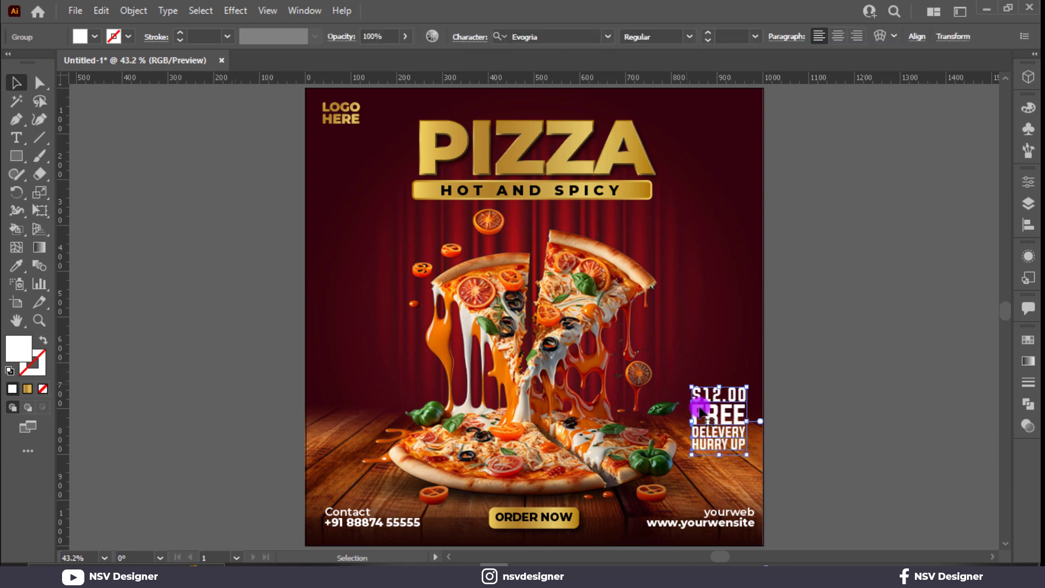
# Step: Ungroup and regroup the price lines, then choose Object > Expand
pyautogui.rightClick(701, 410)
pyautogui.click(773, 273)
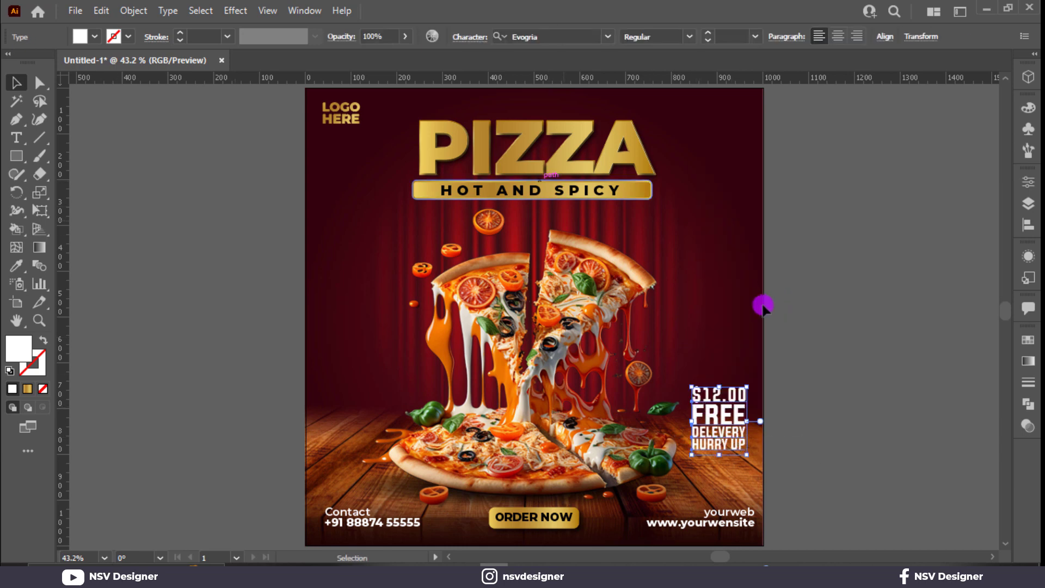
pyautogui.rightClick(724, 419)
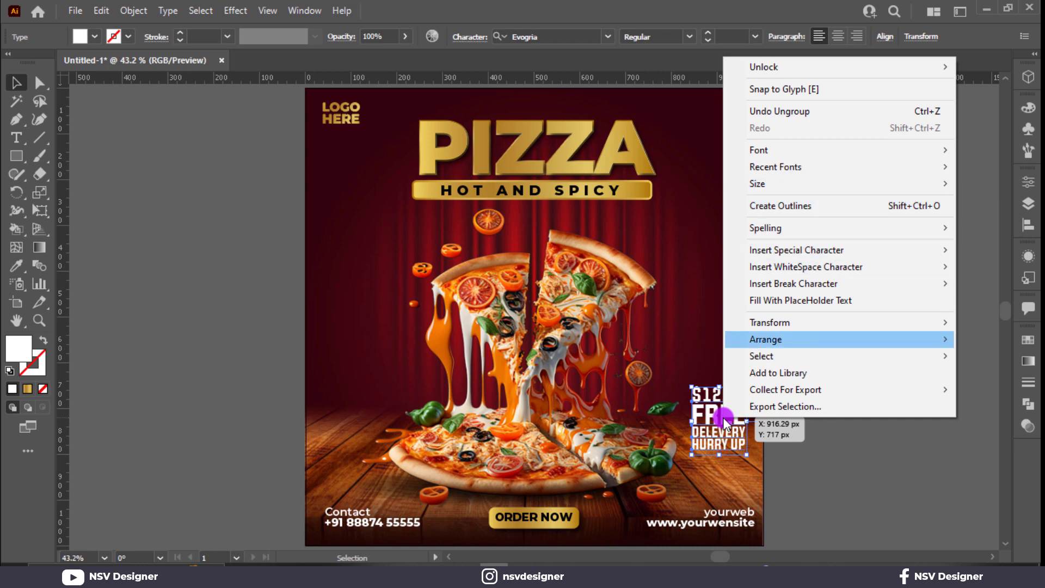
pyautogui.click(882, 462)
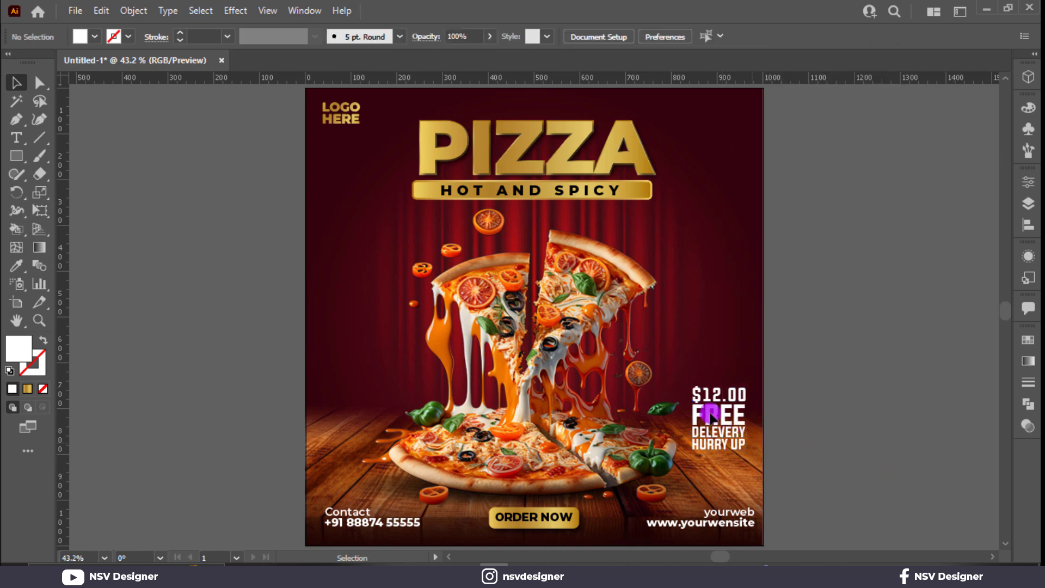
pyautogui.click(710, 417)
pyautogui.click(817, 395)
pyautogui.click(729, 411)
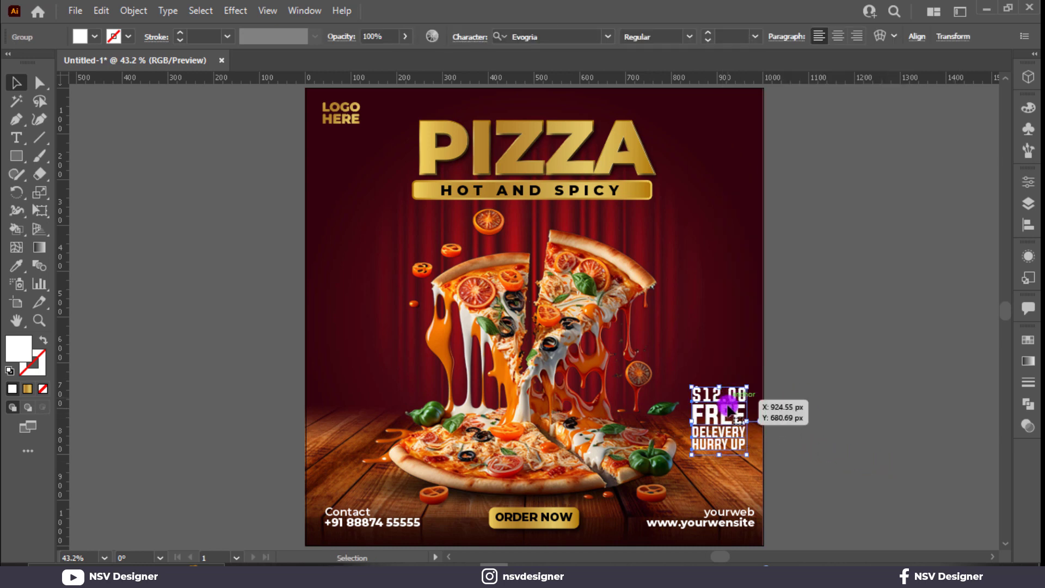
pyautogui.rightClick(728, 436)
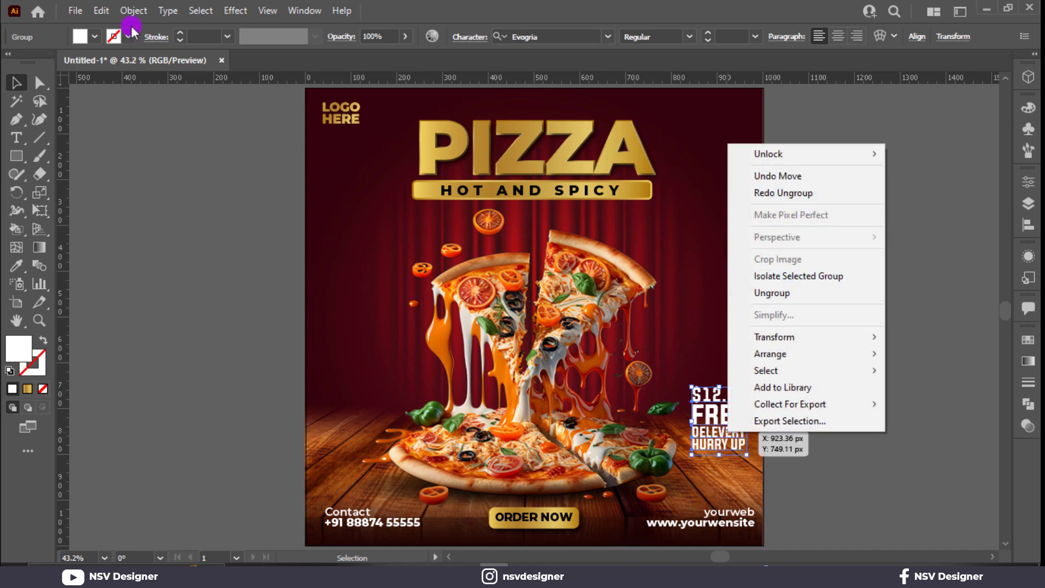
pyautogui.click(117, 9)
pyautogui.click(187, 180)
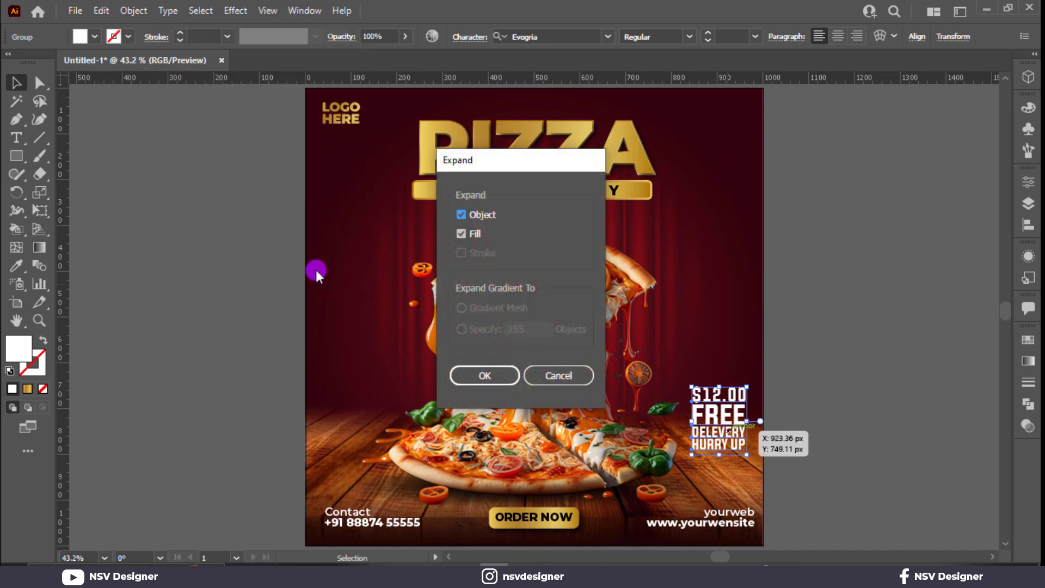
# Step: Confirm the expand and fill the price text with the gold gradient
pyautogui.click(462, 374)
pyautogui.click(93, 36)
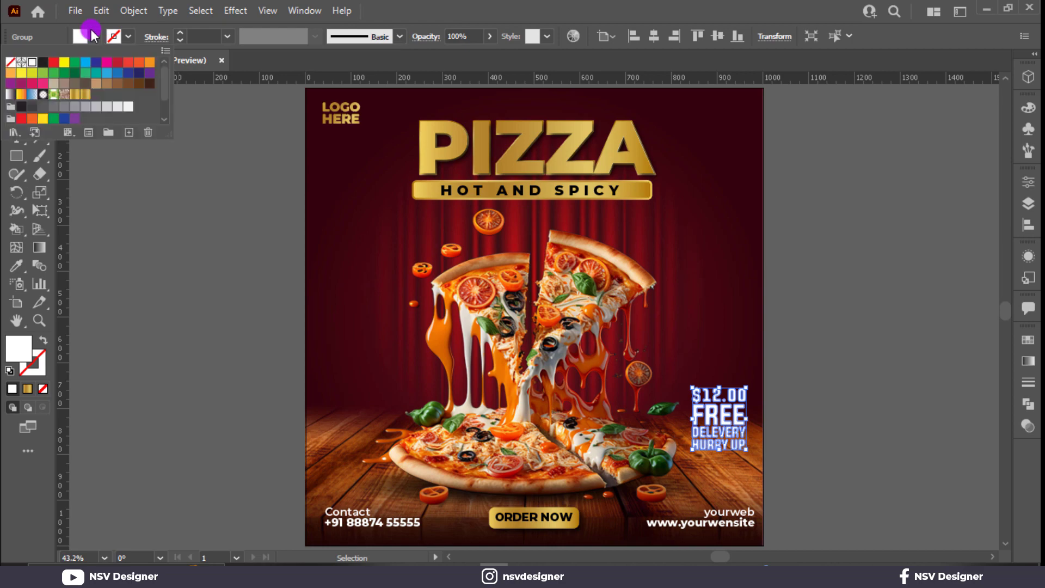
pyautogui.click(84, 97)
pyautogui.click(648, 312)
pyautogui.scroll(1, 756, 425)
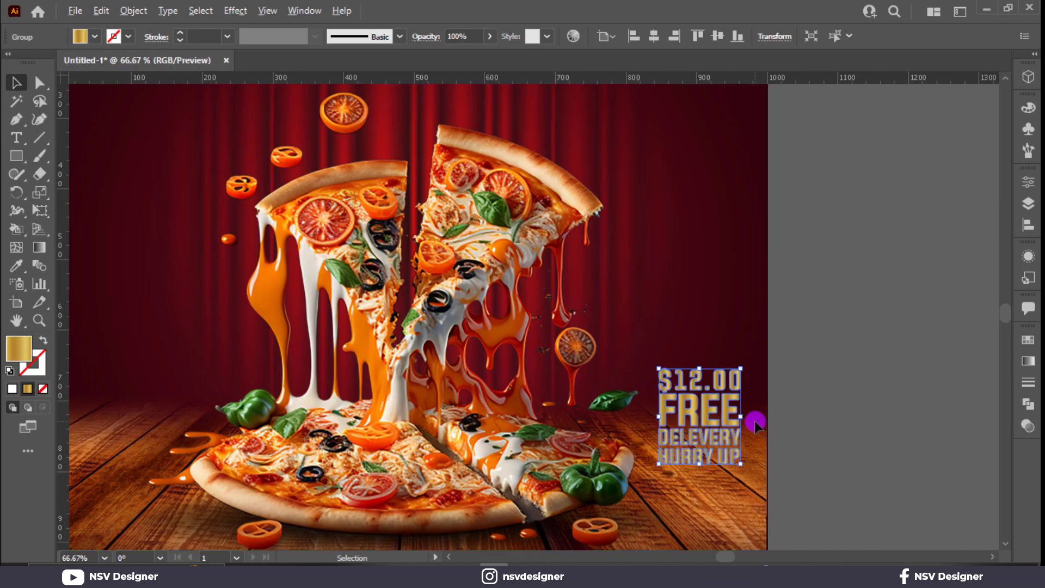
pyautogui.scroll(1, 755, 424)
pyautogui.scroll(-3, 756, 425)
pyautogui.scroll(-3, 756, 422)
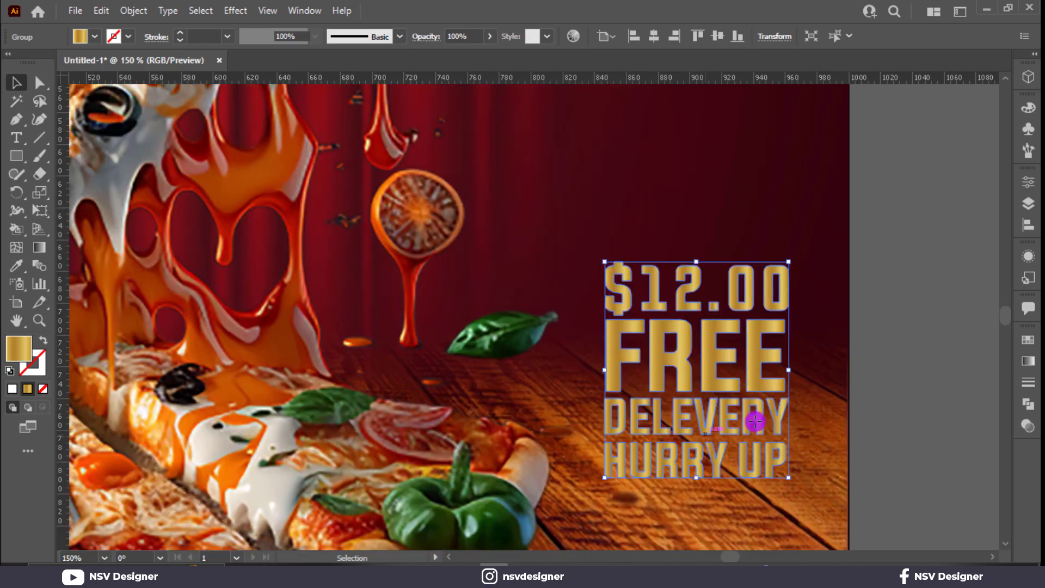
# Step: Run the gold gradient diagonally across the text, enlarge and raise it, and set stroke to None
pyautogui.press('g')
pyautogui.moveTo(624, 252); pyautogui.dragTo(759, 482)
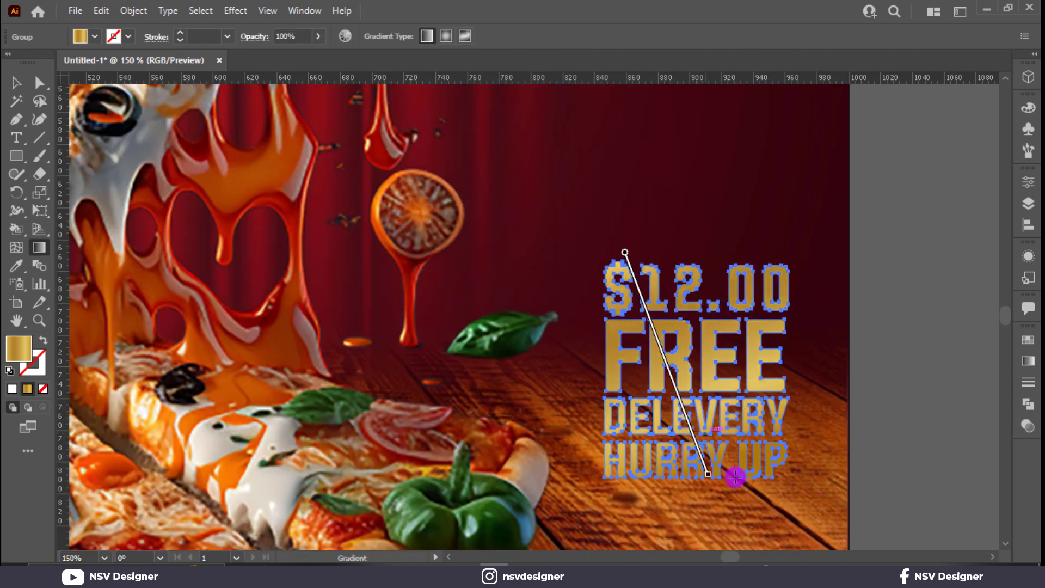
pyautogui.press('v')
pyautogui.hotkey('ctrl', '0')
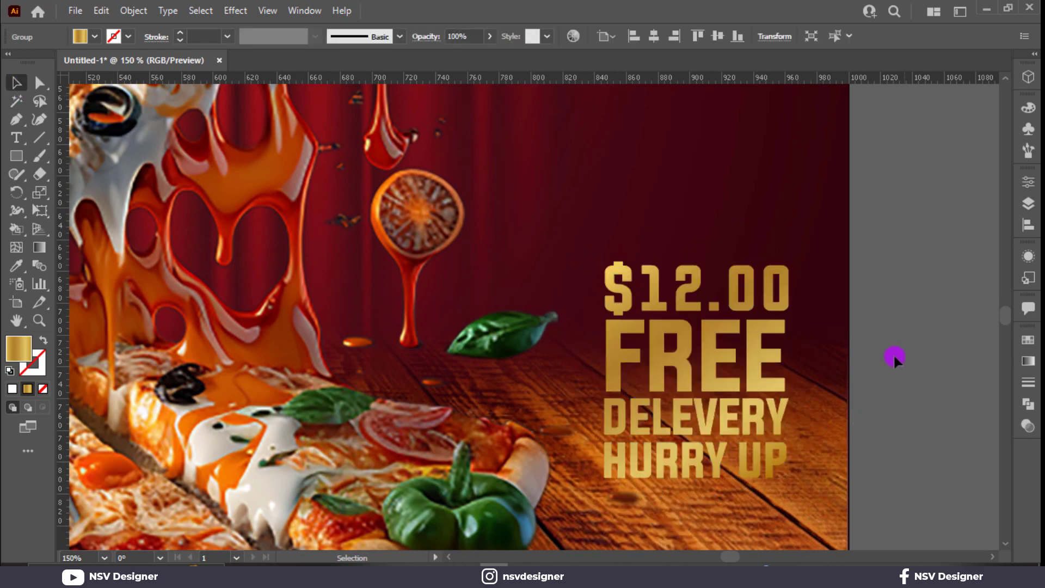
pyautogui.moveTo(742, 441); pyautogui.dragTo(739, 412)
pyautogui.click(129, 39)
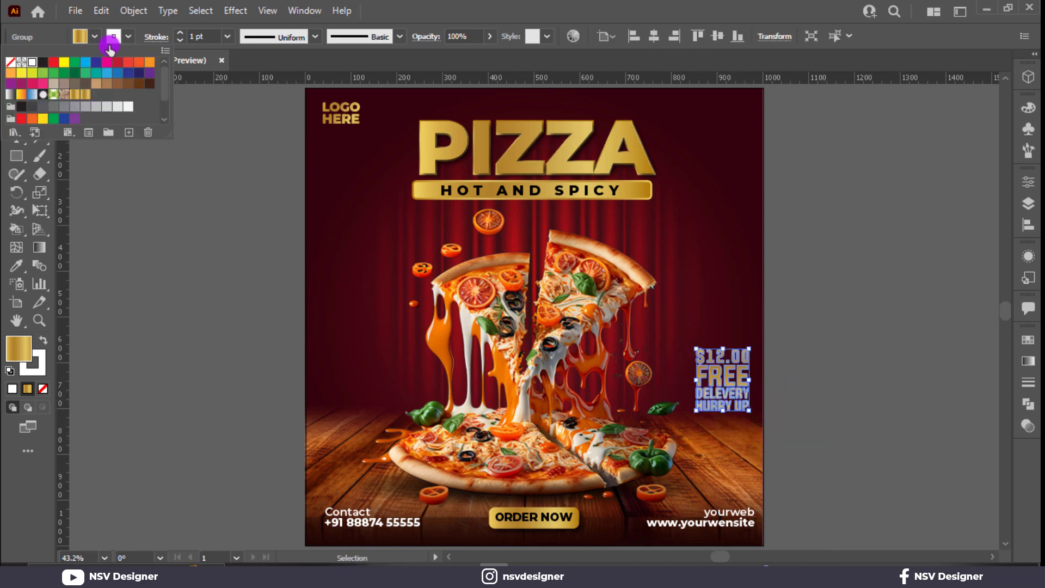
pyautogui.click(9, 65)
pyautogui.click(805, 427)
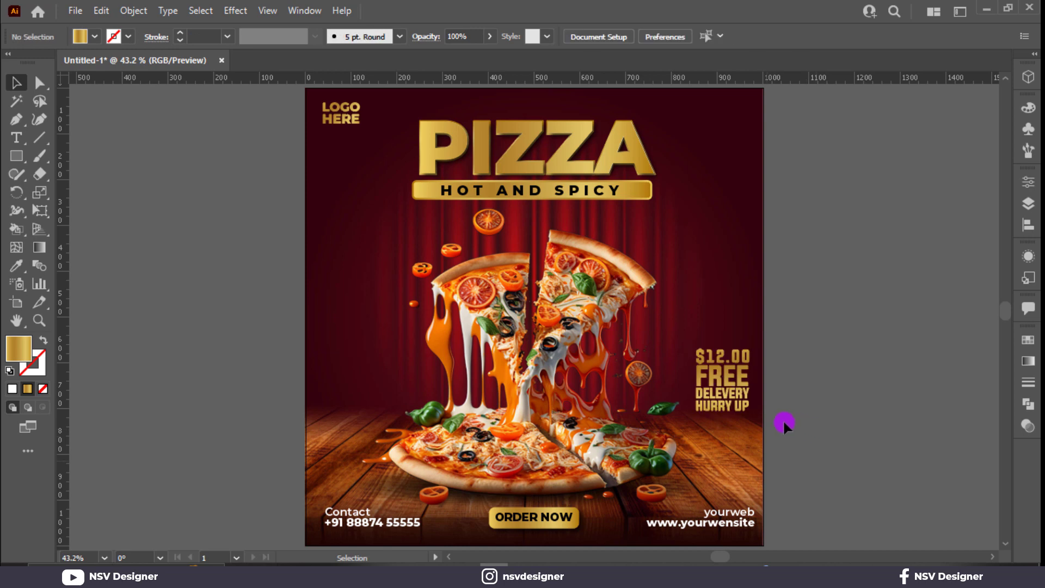
# Step: Place a vertically flipped copy of the price text directly beneath the original
pyautogui.moveTo(708, 400); pyautogui.dragTo(724, 456)
pyautogui.hotkey('ctrl', 'z')
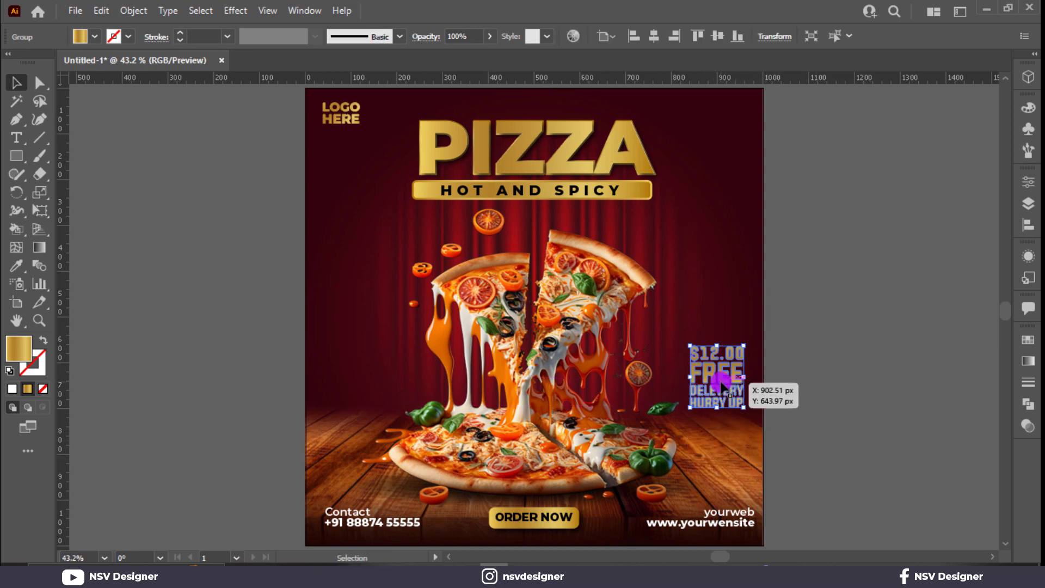
pyautogui.press('a')
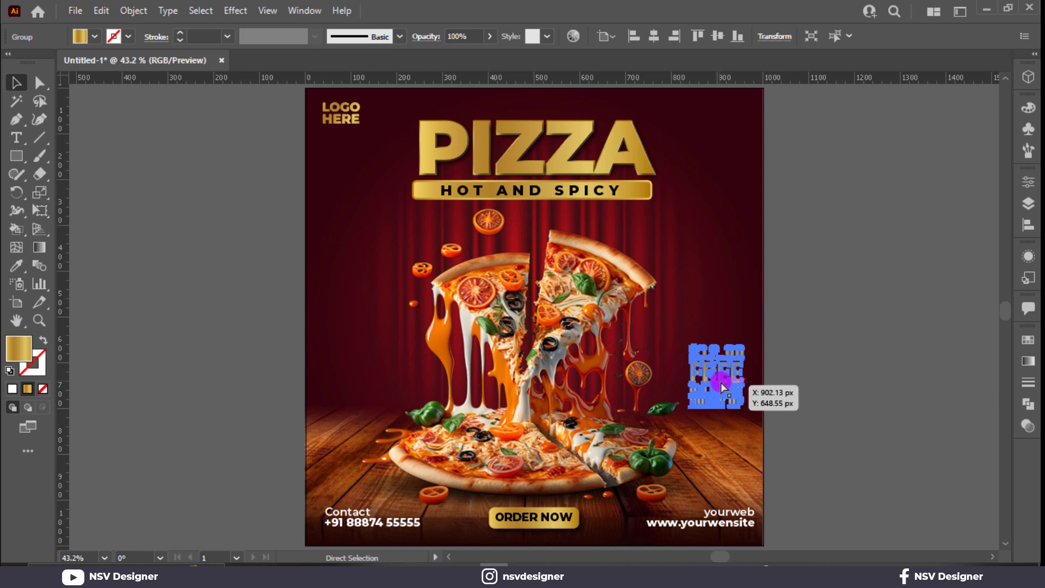
pyautogui.press('v')
pyautogui.moveTo(717, 344)
pyautogui.mouseDown()
pyautogui.moveTo(725, 452)
pyautogui.moveTo(712, 461)
pyautogui.mouseUp()
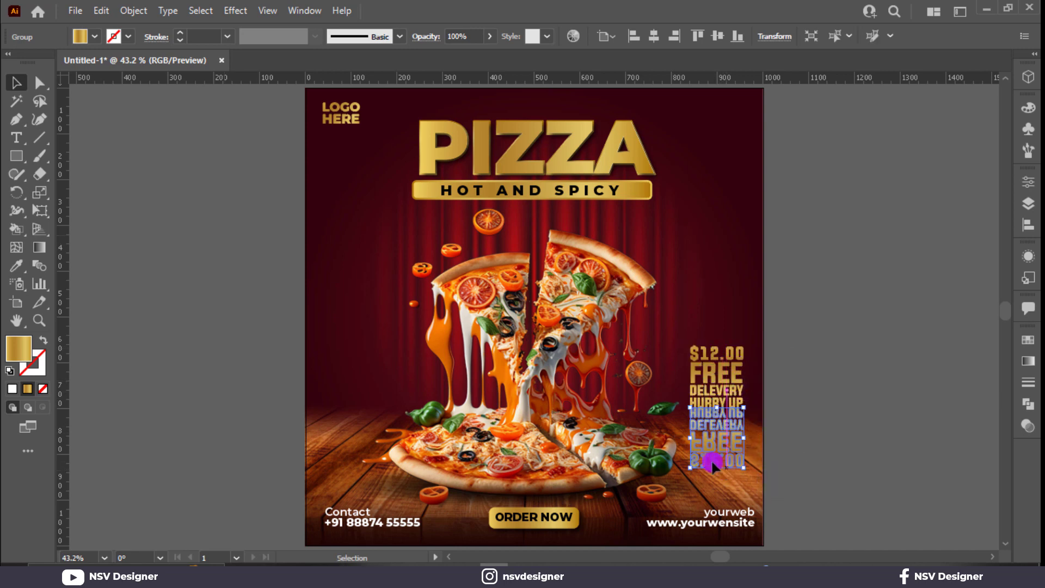
# Step: Widen the reflection's bottom with Perspective Distort, then zoom in on it
pyautogui.click(38, 214)
pyautogui.click(108, 188)
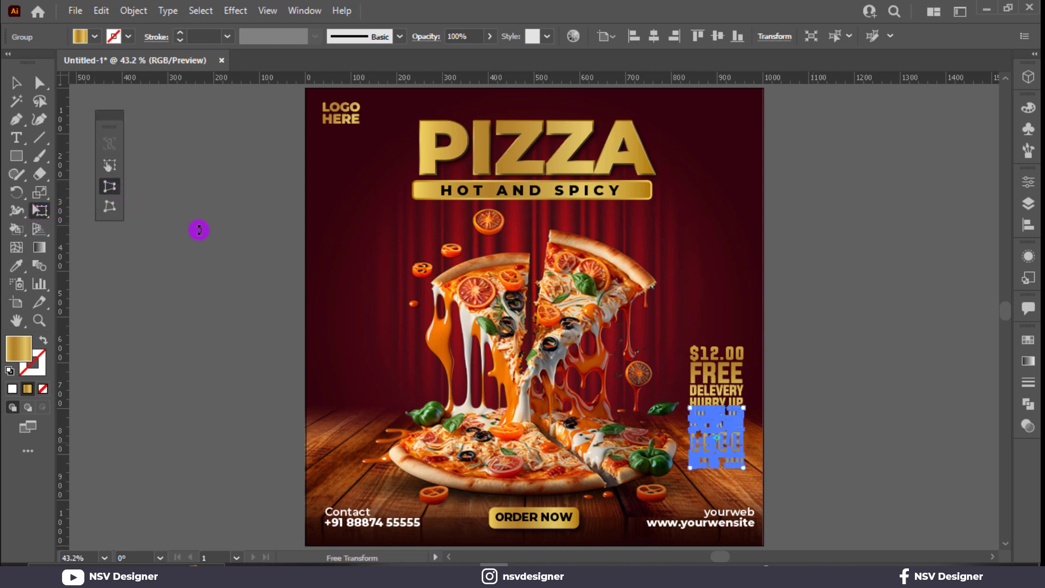
pyautogui.moveTo(746, 469); pyautogui.dragTo(761, 468)
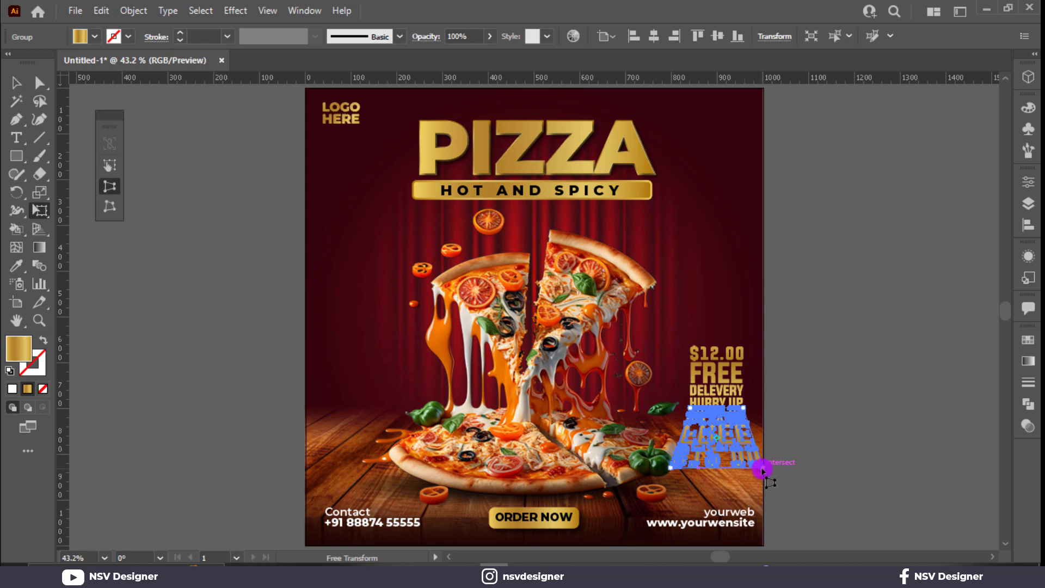
pyautogui.click(17, 82)
pyautogui.click(794, 432)
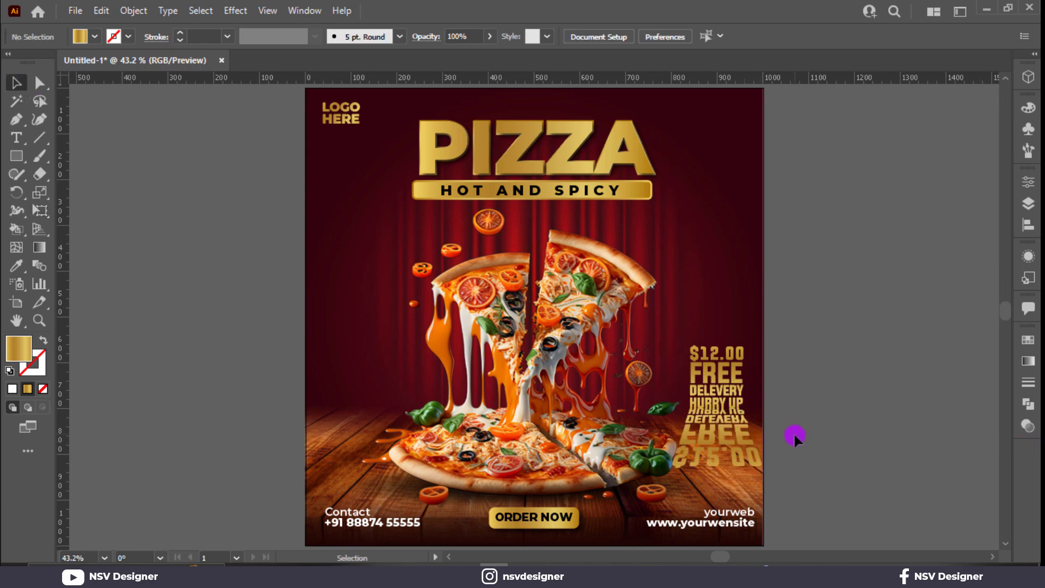
pyautogui.scroll(2, 794, 432)
pyautogui.scroll(1, 794, 432)
pyautogui.moveTo(774, 443); pyautogui.dragTo(841, 442)
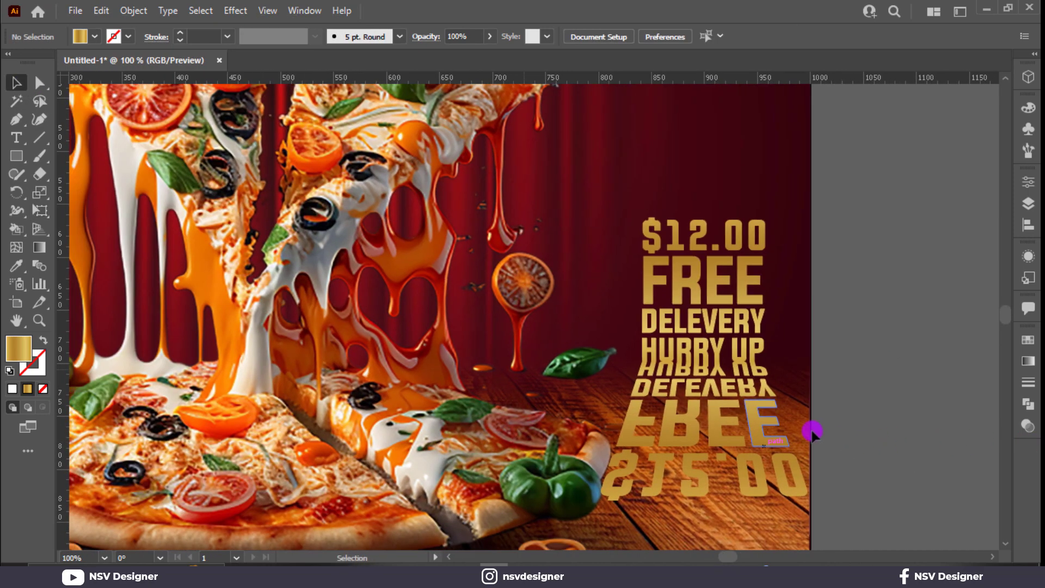
# Step: Select the reflected text group, then deselect it
pyautogui.click(17, 125)
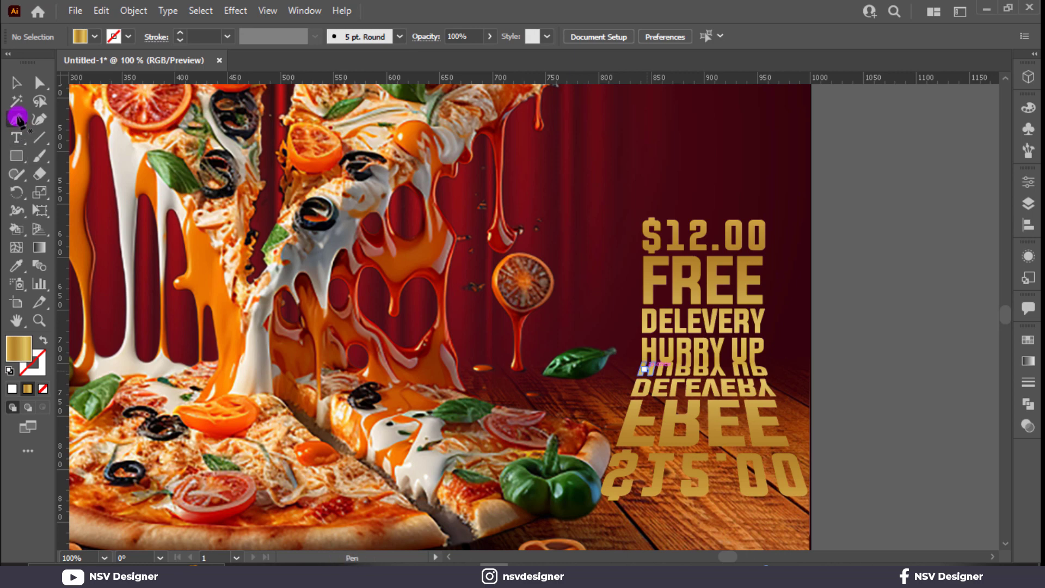
pyautogui.click(17, 90)
pyautogui.click(741, 396)
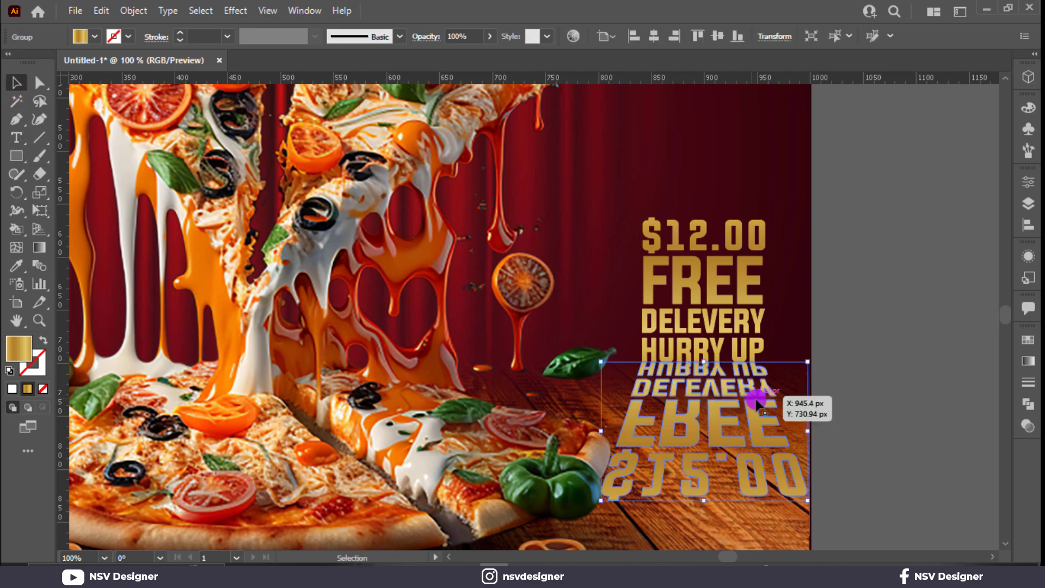
pyautogui.click(835, 371)
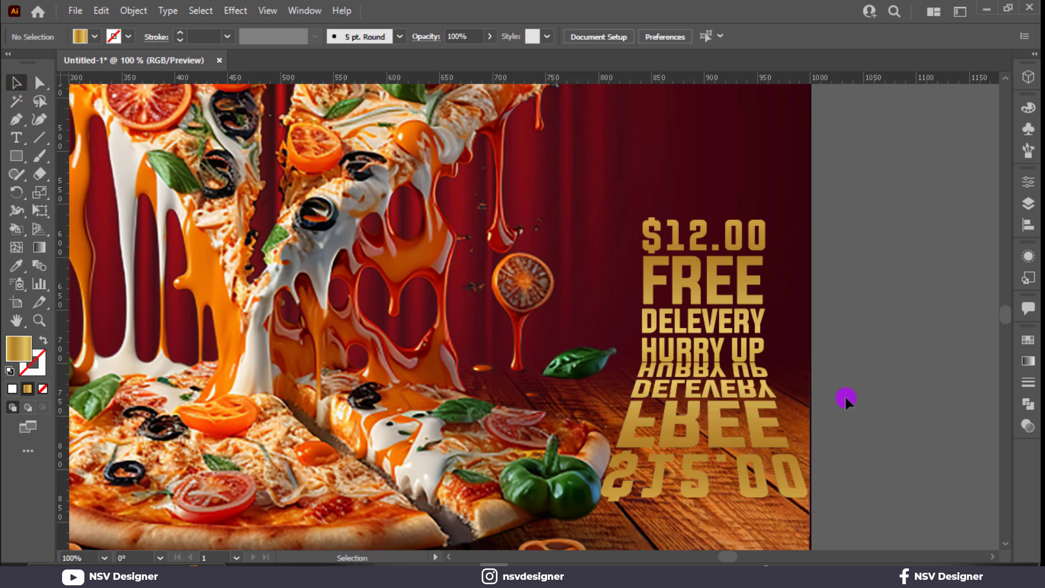
# Step: Draw a rectangle covering the whole reflected text
pyautogui.click(18, 156)
pyautogui.moveTo(626, 363)
pyautogui.mouseDown()
pyautogui.moveTo(775, 384)
pyautogui.moveTo(811, 518)
pyautogui.mouseUp()
pyautogui.click(15, 84)
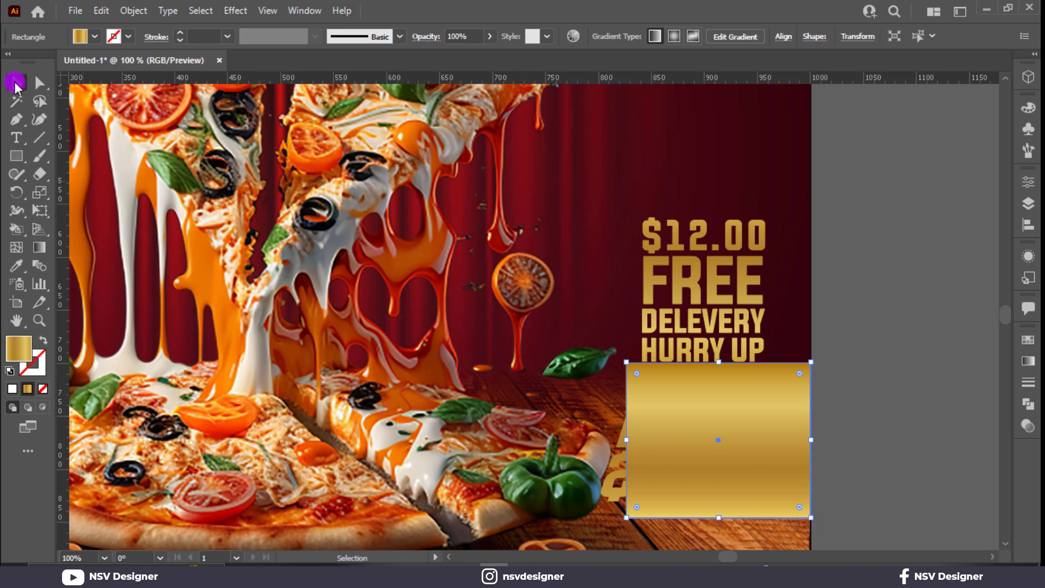
pyautogui.moveTo(626, 439); pyautogui.dragTo(594, 444)
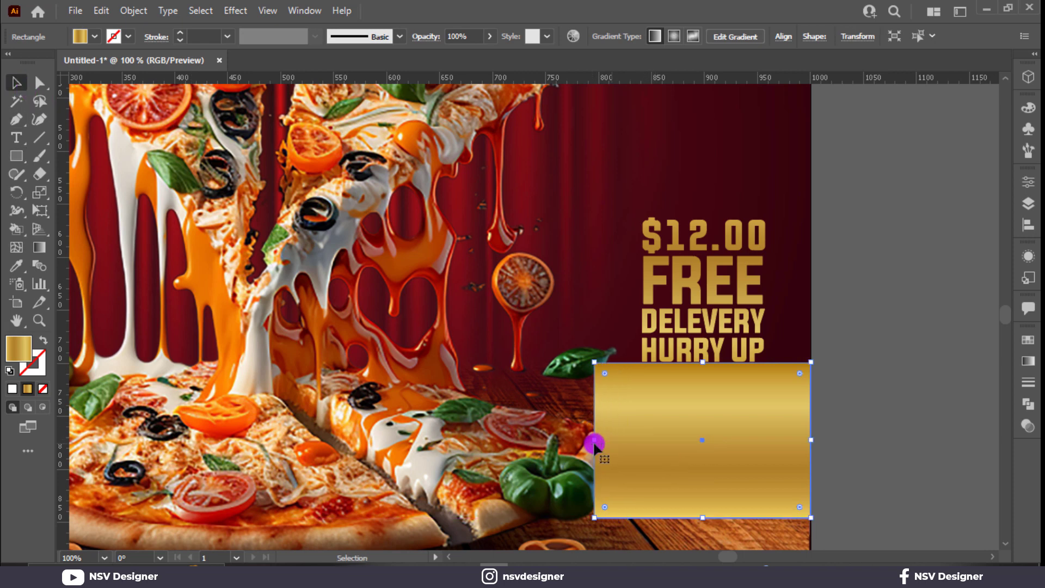
# Step: Fill the rectangle with the White, Black gradient using pure black, and select it with the reflection
pyautogui.click(1028, 361)
pyautogui.click(866, 362)
pyautogui.scroll(2, 827, 384)
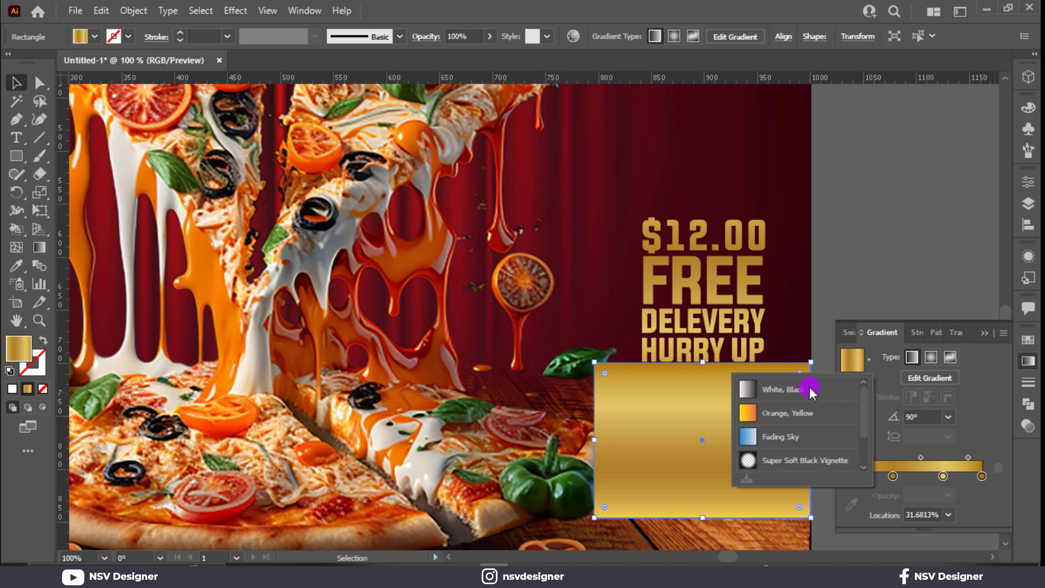
pyautogui.click(811, 388)
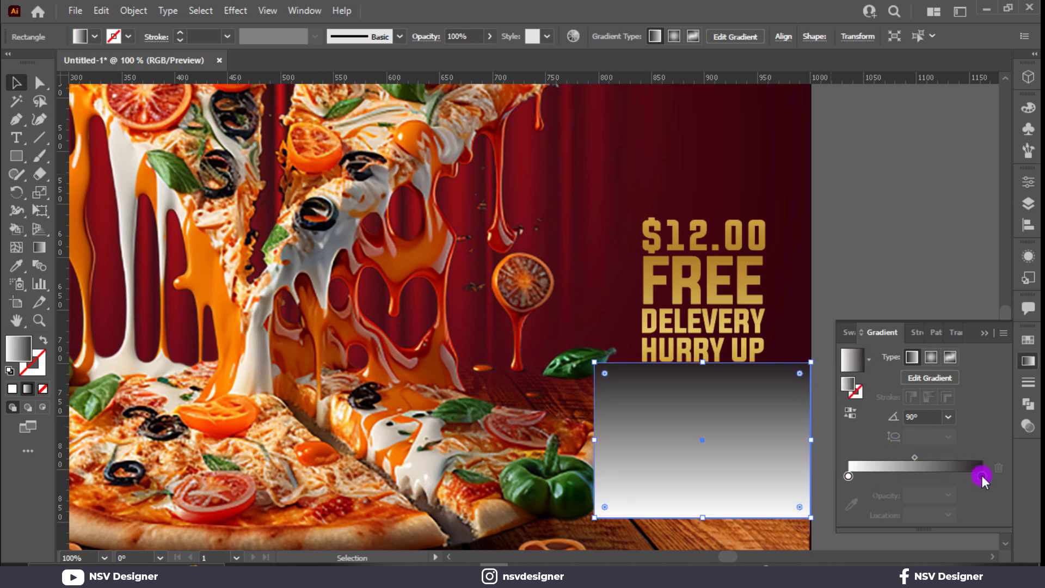
pyautogui.doubleClick(981, 475)
pyautogui.click(811, 392)
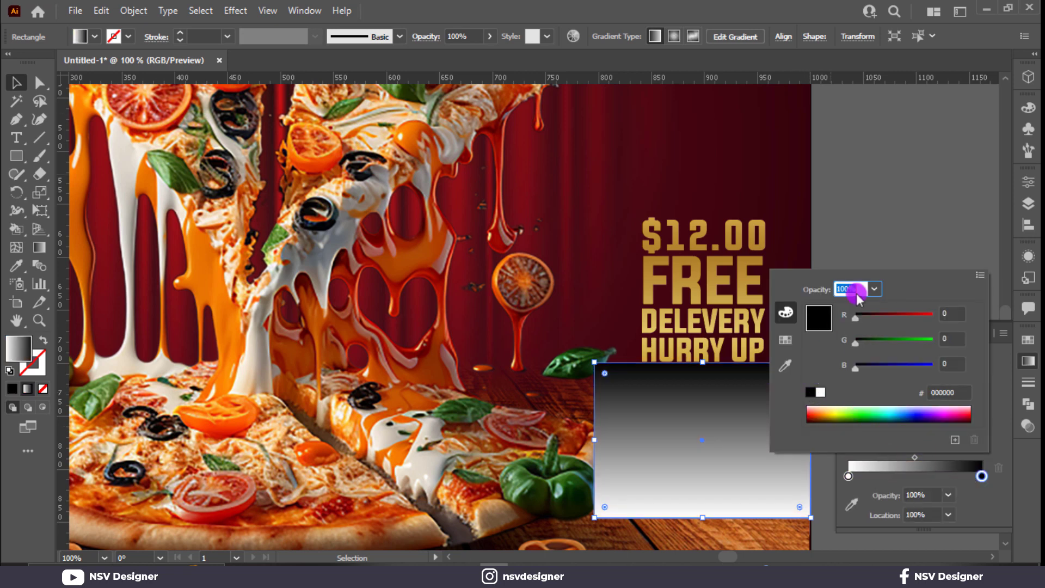
pyautogui.click(885, 238)
pyautogui.scroll(-1, 707, 517)
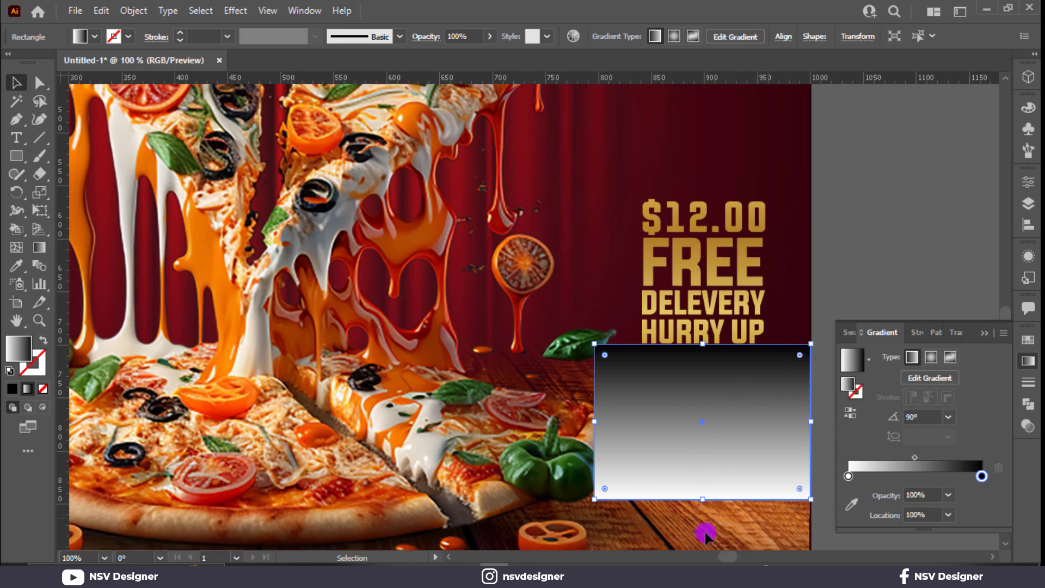
pyautogui.click(704, 533)
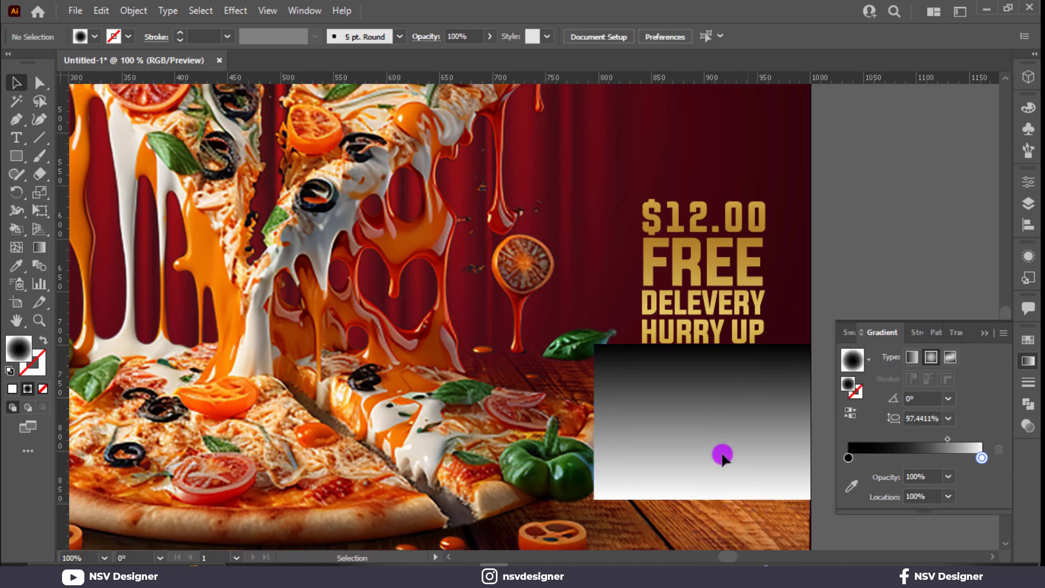
pyautogui.click(707, 421)
# Step: Apply Make Mask in Transparency to mask the reflection with the gradient rectangle
pyautogui.click(950, 333)
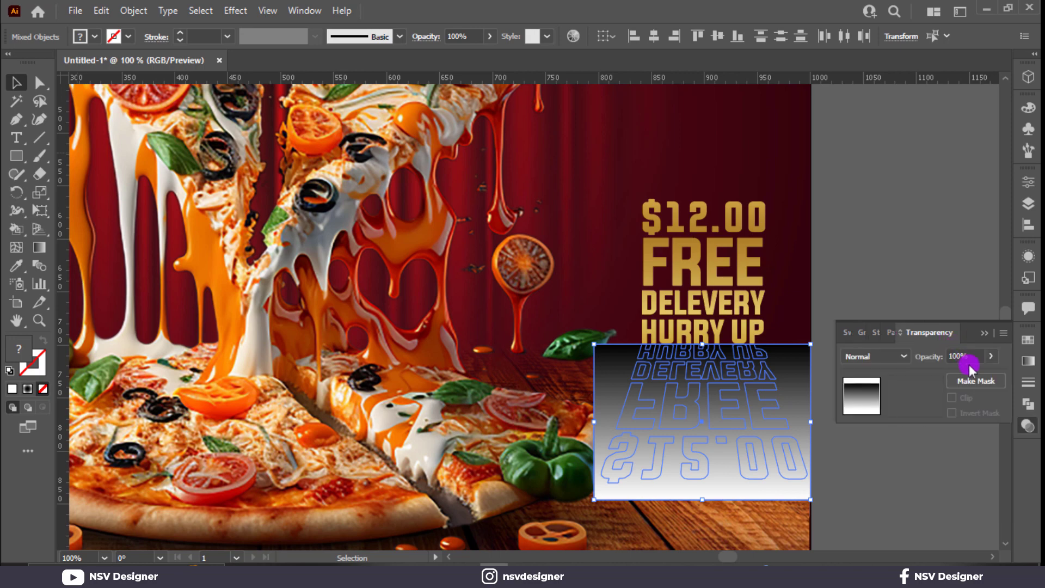
pyautogui.click(976, 381)
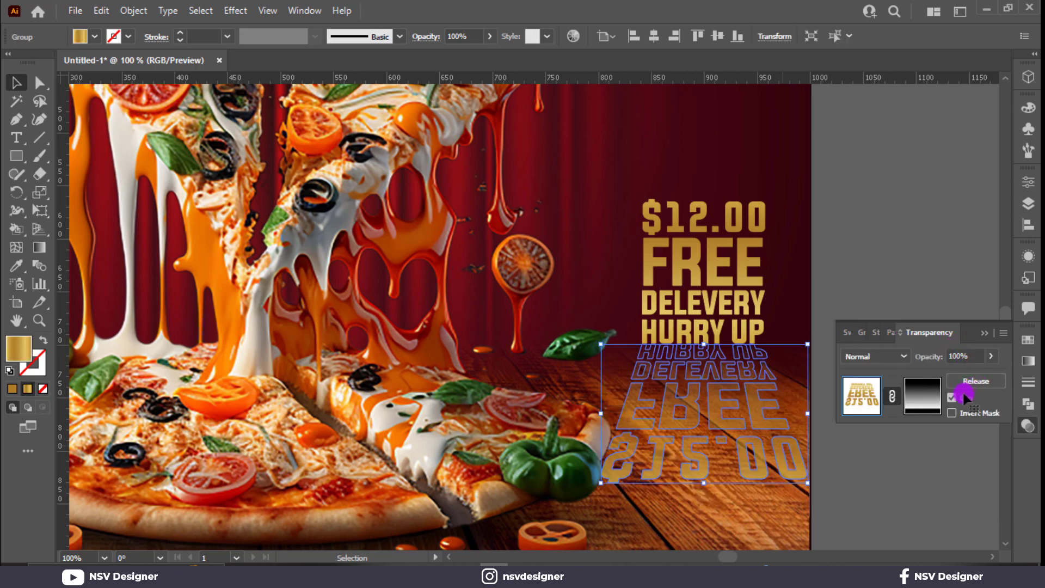
pyautogui.click(764, 538)
pyautogui.click(741, 462)
# Step: Redraw the mask's gradient vertically so the reflection fades downward from the HURRY UP baseline
pyautogui.press('g')
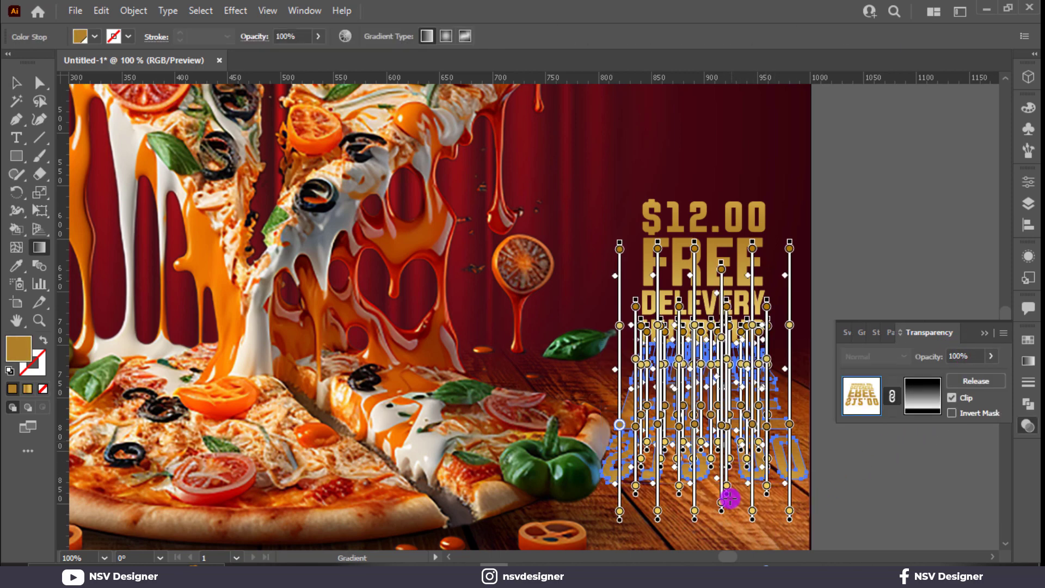
pyautogui.click(910, 410)
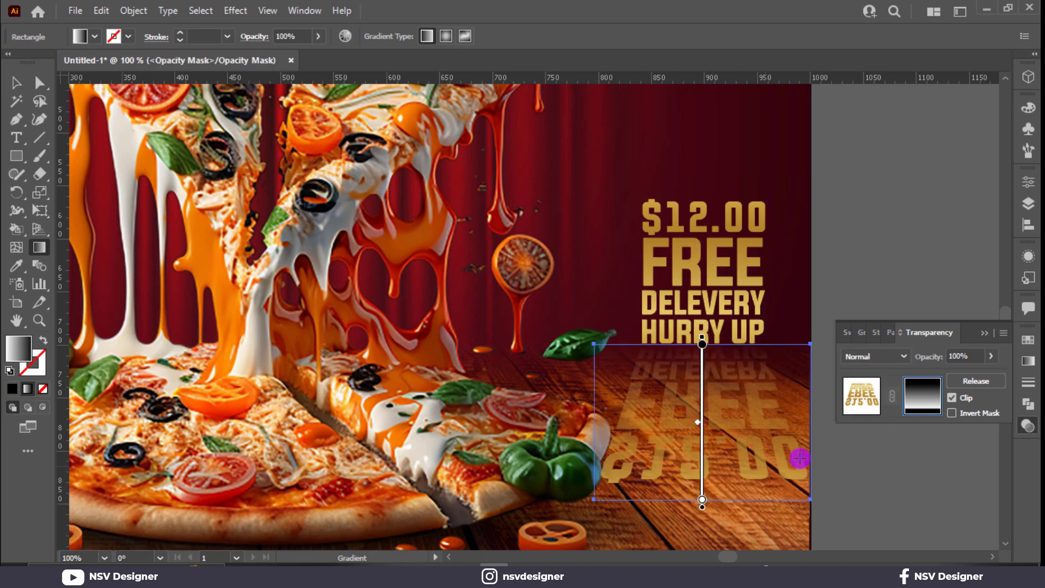
pyautogui.moveTo(739, 486); pyautogui.dragTo(740, 392)
pyautogui.moveTo(723, 348); pyautogui.dragTo(729, 407)
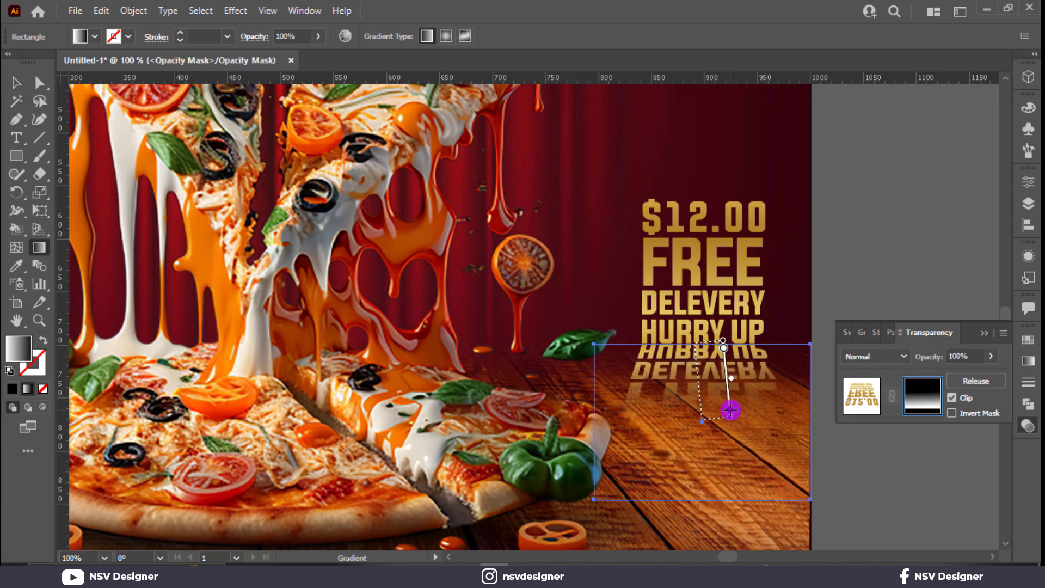
pyautogui.click(16, 83)
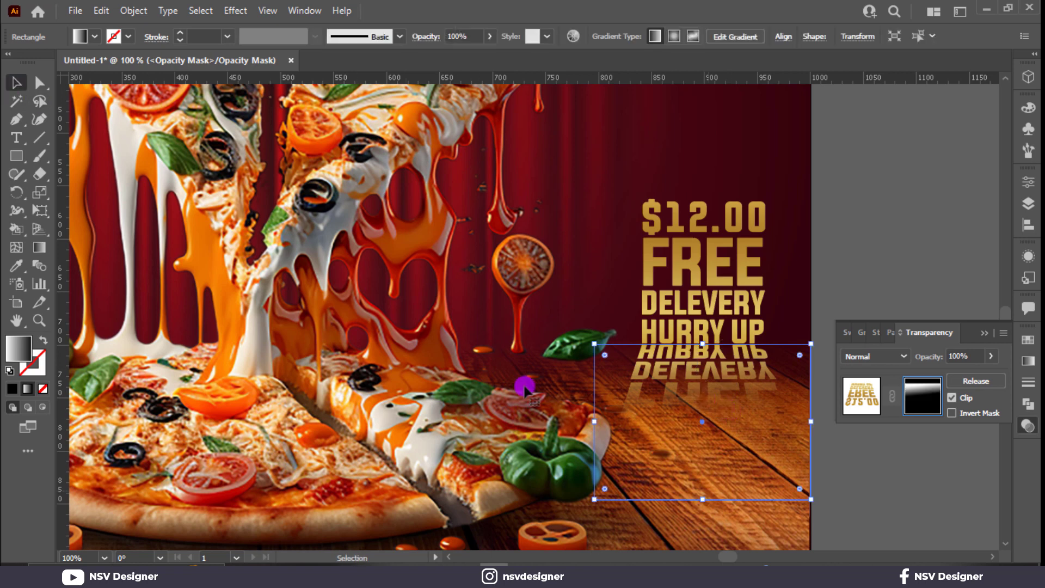
# Step: Shorten the mask rectangle and redraw the fade so the reflection disappears sooner
pyautogui.click(768, 528)
pyautogui.click(700, 493)
pyautogui.moveTo(700, 493); pyautogui.dragTo(701, 470)
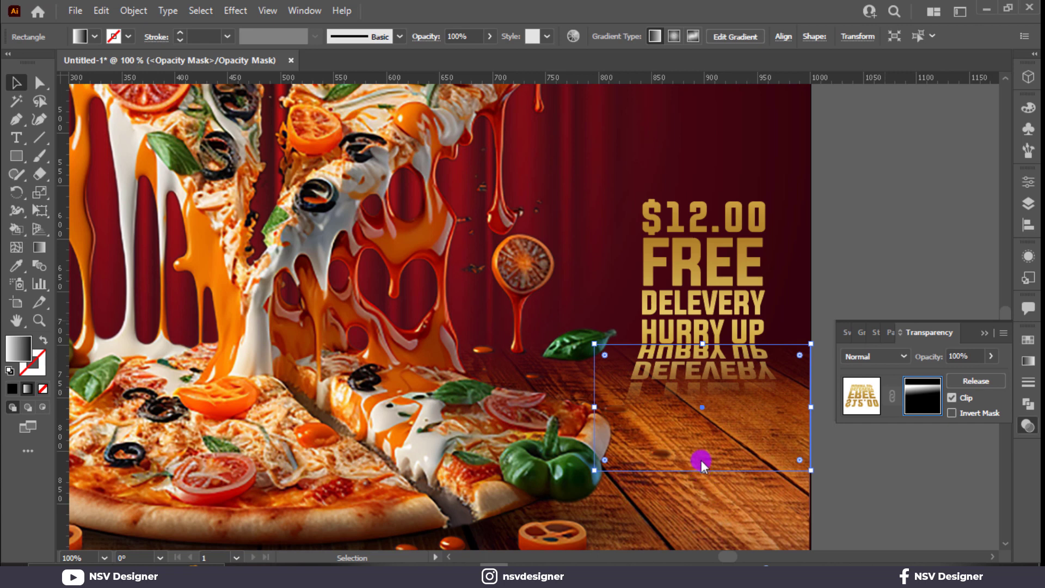
pyautogui.press('g')
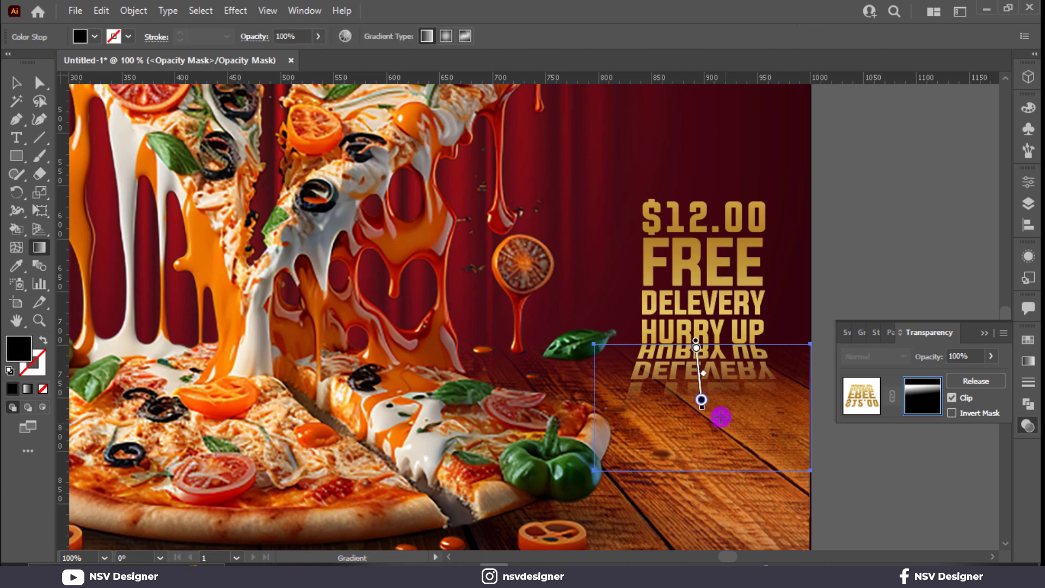
pyautogui.moveTo(718, 416); pyautogui.dragTo(728, 374)
pyautogui.moveTo(708, 327); pyautogui.dragTo(703, 384)
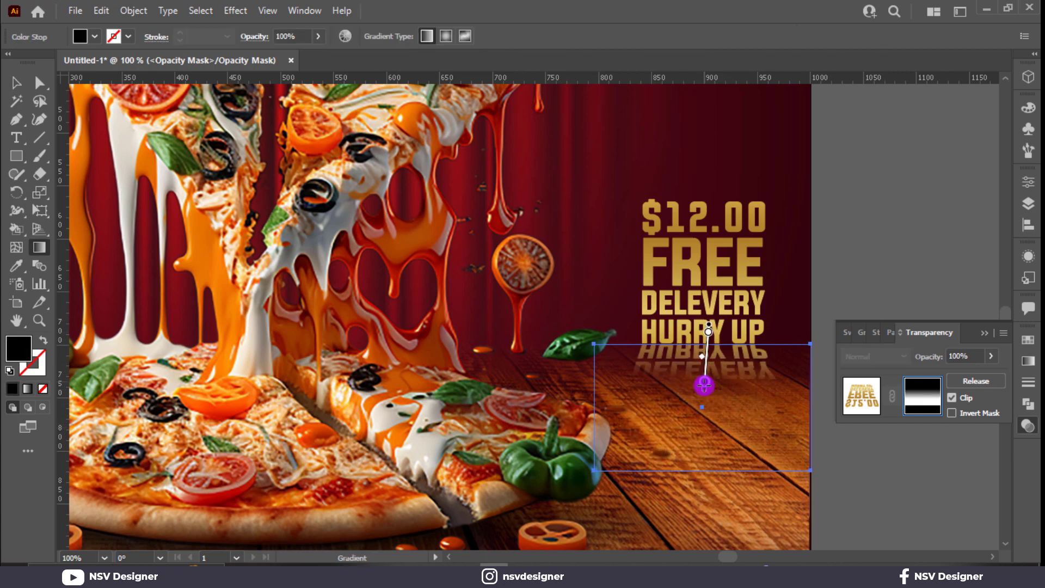
pyautogui.press('v')
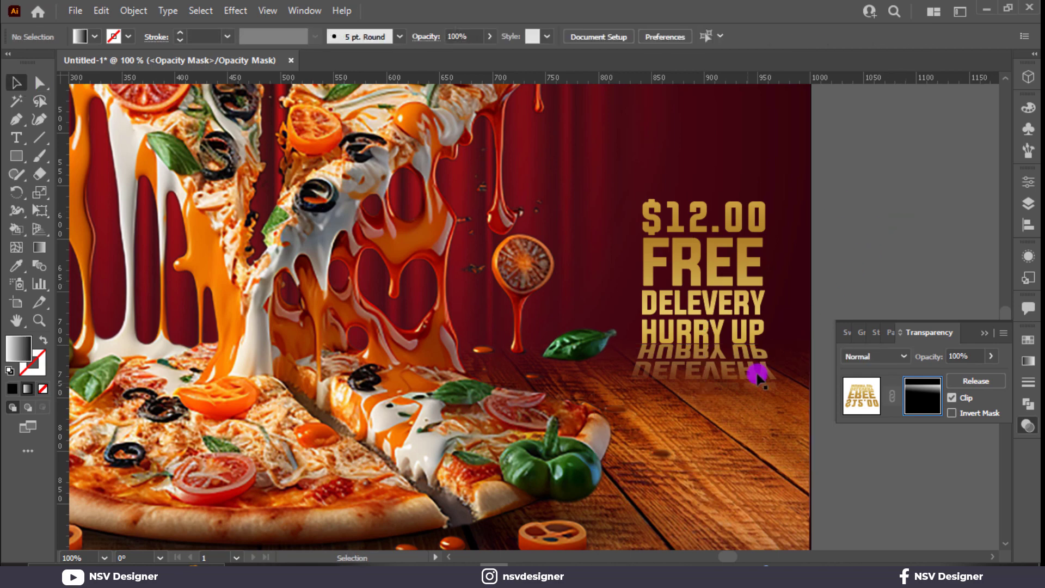
pyautogui.click(865, 413)
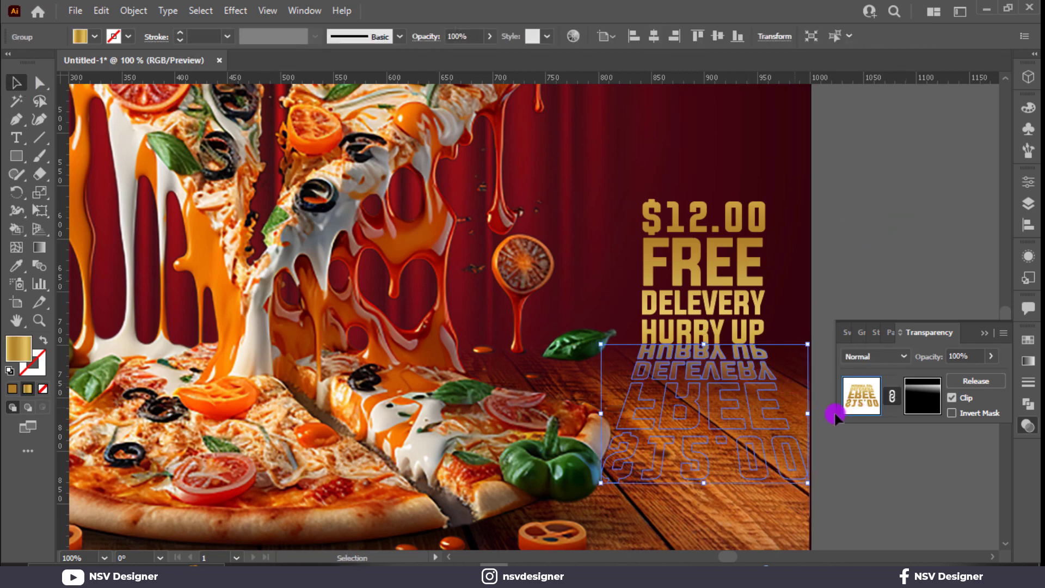
# Step: Pull the masked reflection's bottom corners outward with Free Transform's Perspective Distort
pyautogui.moveTo(807, 416); pyautogui.dragTo(817, 415)
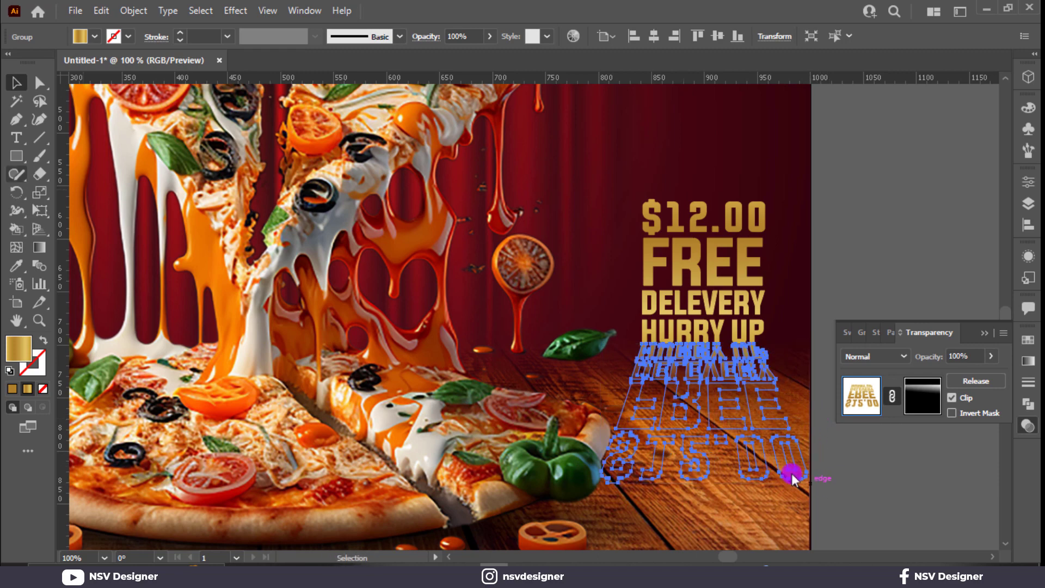
pyautogui.click(42, 213)
pyautogui.moveTo(817, 415); pyautogui.dragTo(811, 489)
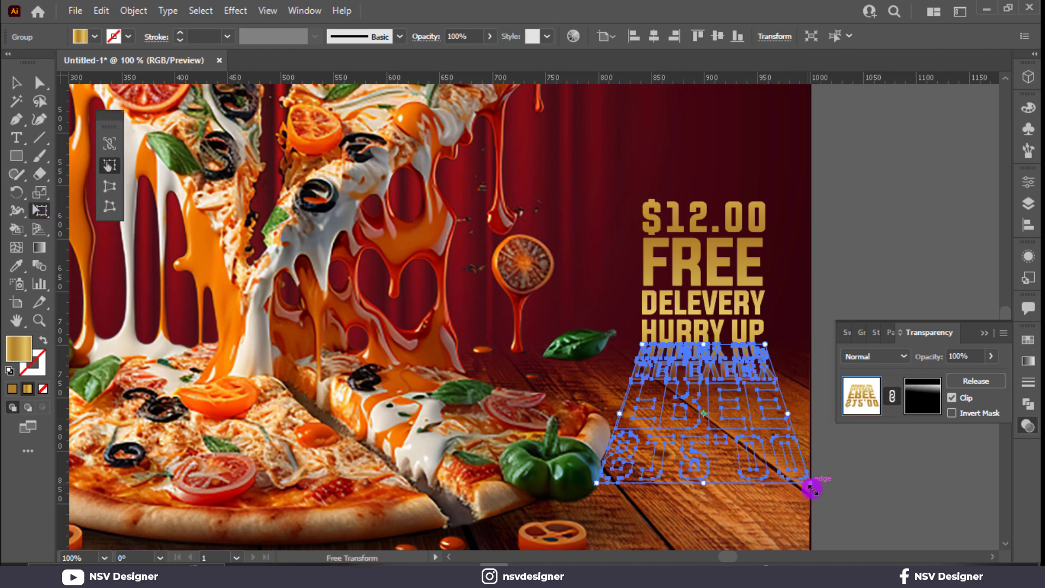
pyautogui.click(120, 196)
pyautogui.moveTo(811, 482); pyautogui.dragTo(890, 473)
pyautogui.click(984, 333)
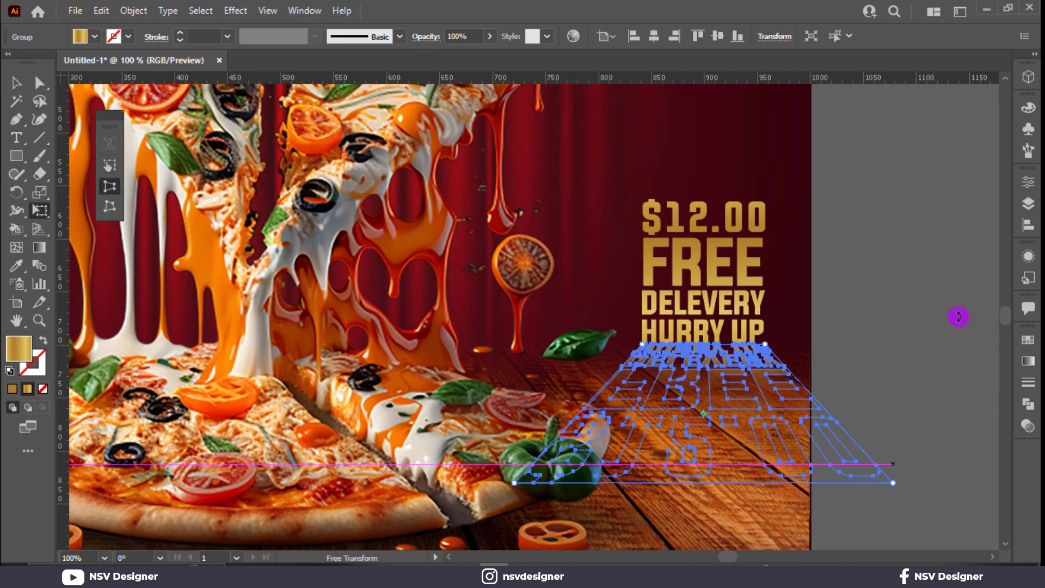
pyautogui.press('v')
pyautogui.click(908, 286)
# Step: Select the gold price text and its reflection and shift-nudge both down together
pyautogui.hotkey('ctrl', '0')
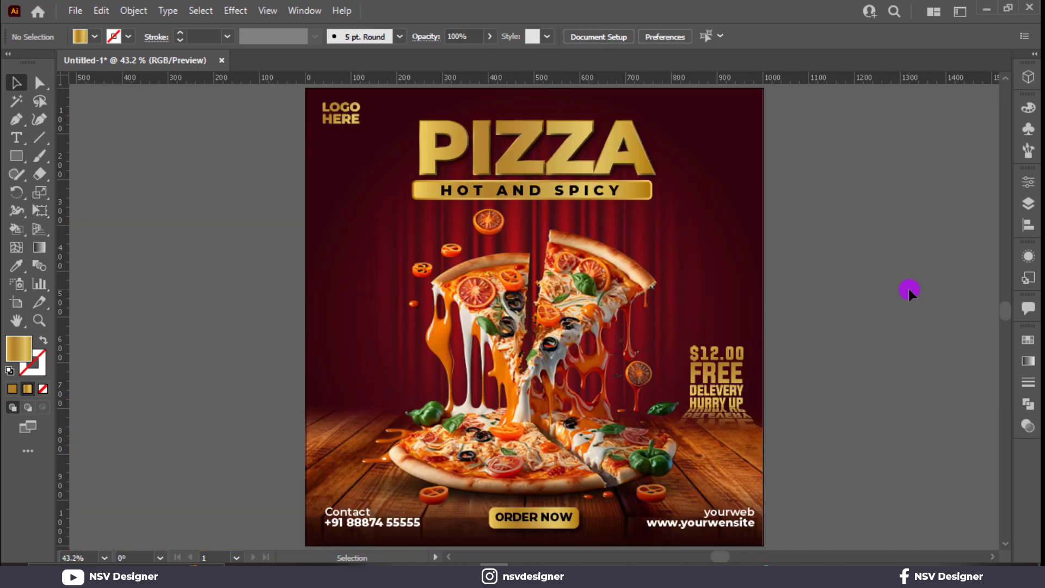
pyautogui.click(754, 412)
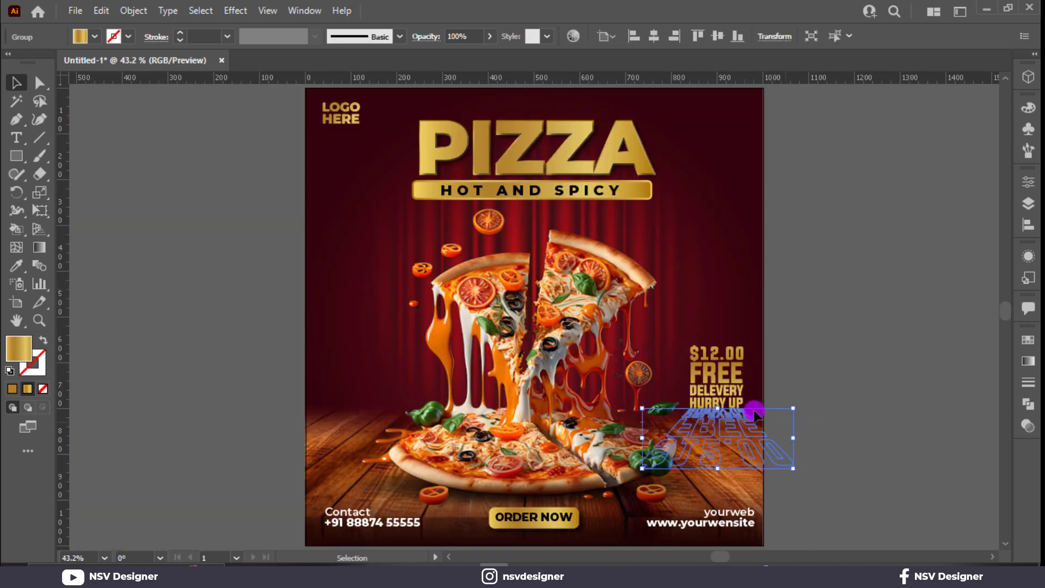
pyautogui.keyDown('shift'); pyautogui.click(703, 409); pyautogui.keyUp('shift')
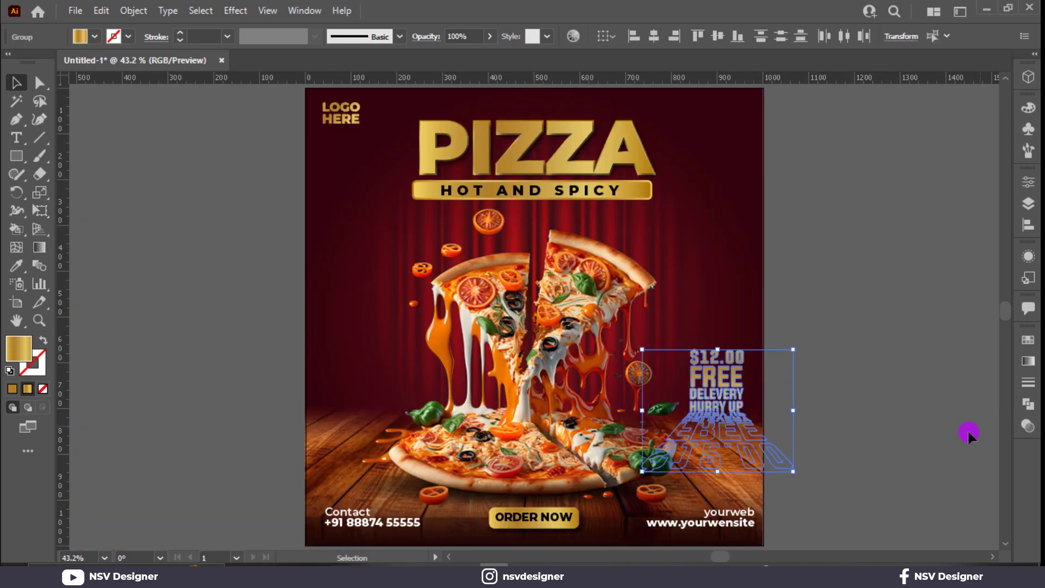
pyautogui.hotkey('shift', 'Down')
pyautogui.hotkey('shift', 'Down')
pyautogui.hotkey('shift', 'Down')
pyautogui.hotkey('shift', 'Down')
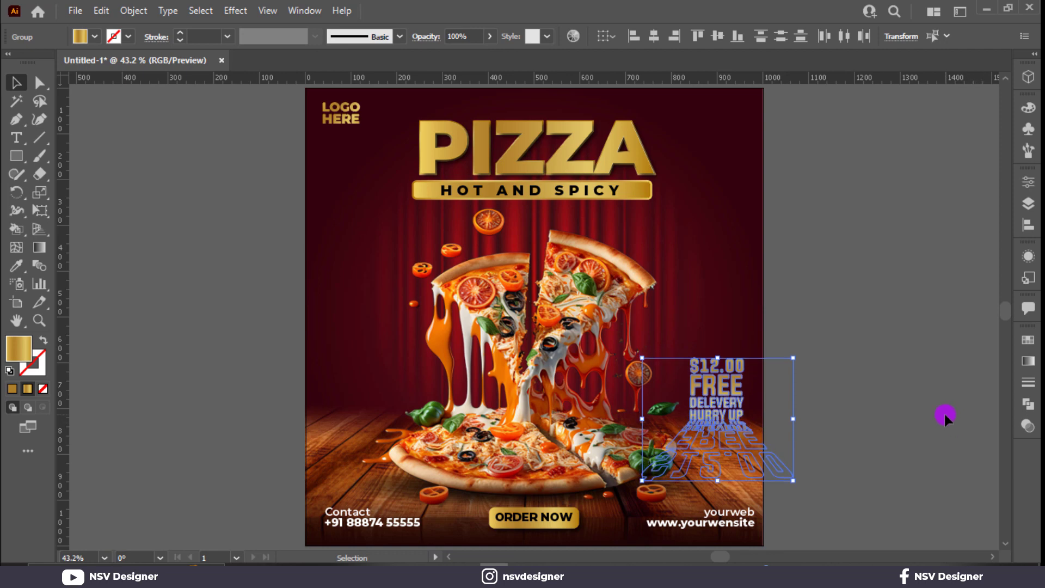
pyautogui.click(945, 415)
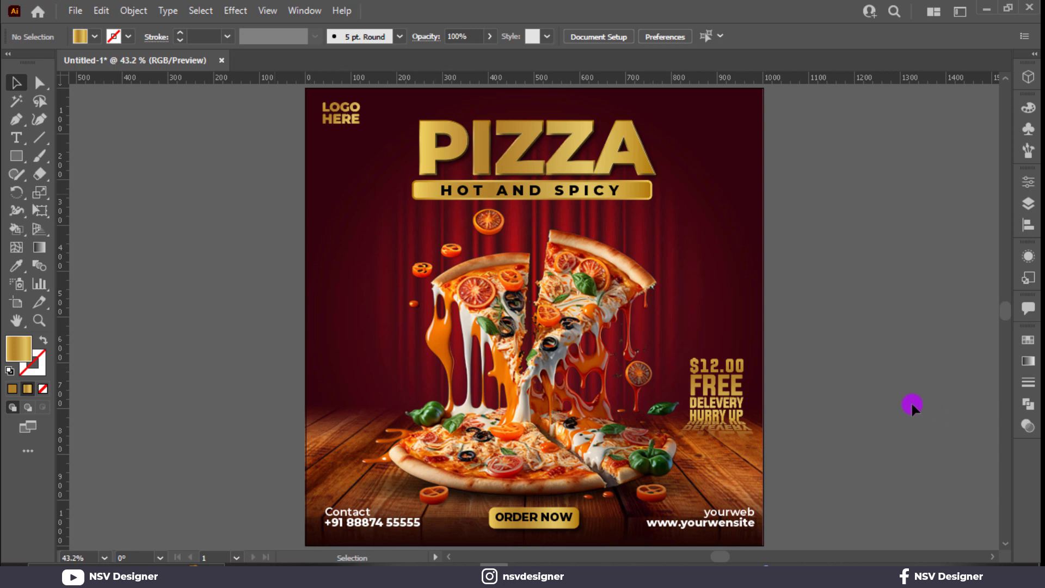
pyautogui.click(17, 119)
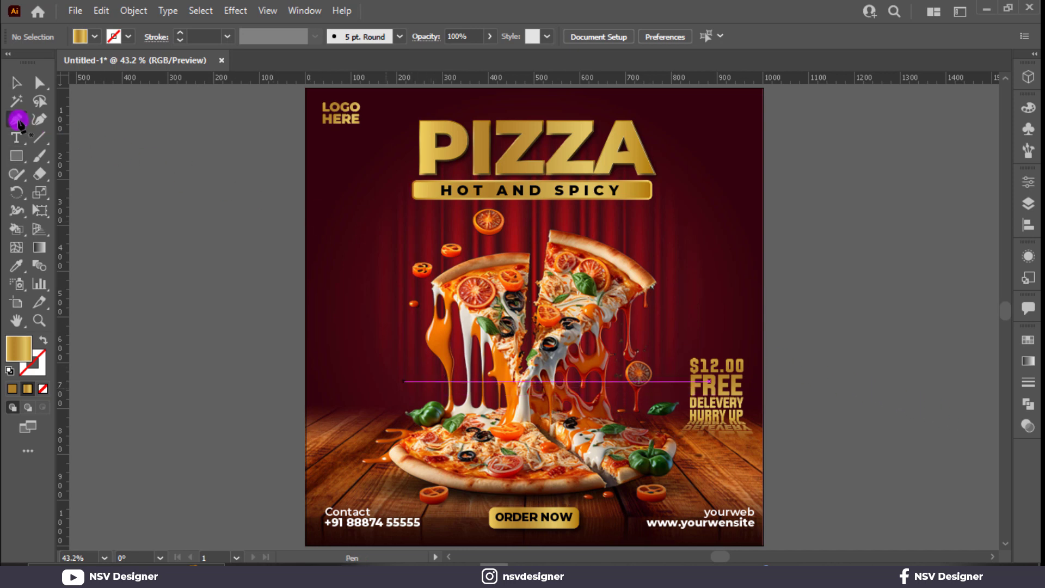
pyautogui.press('v')
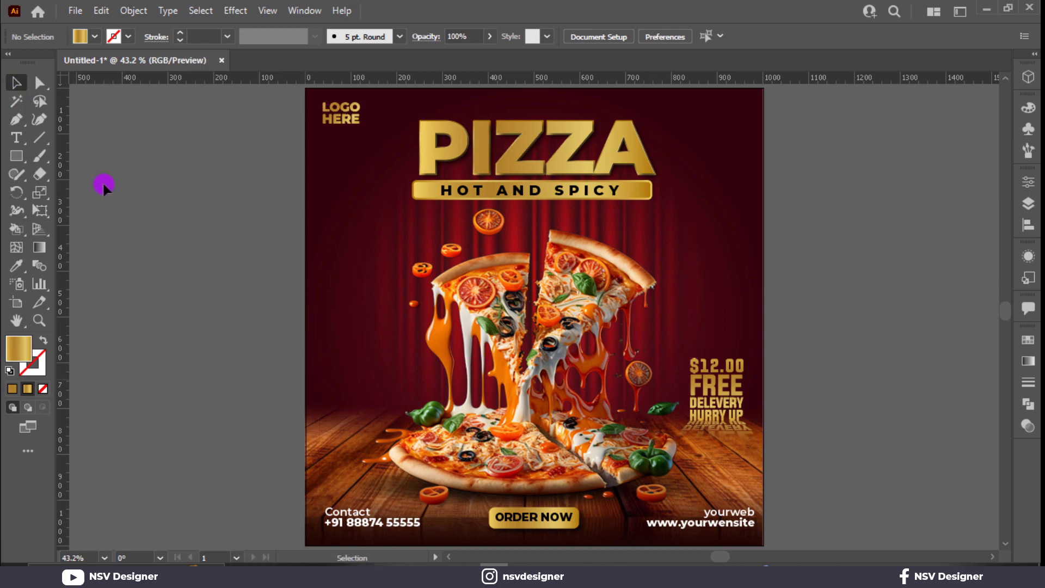